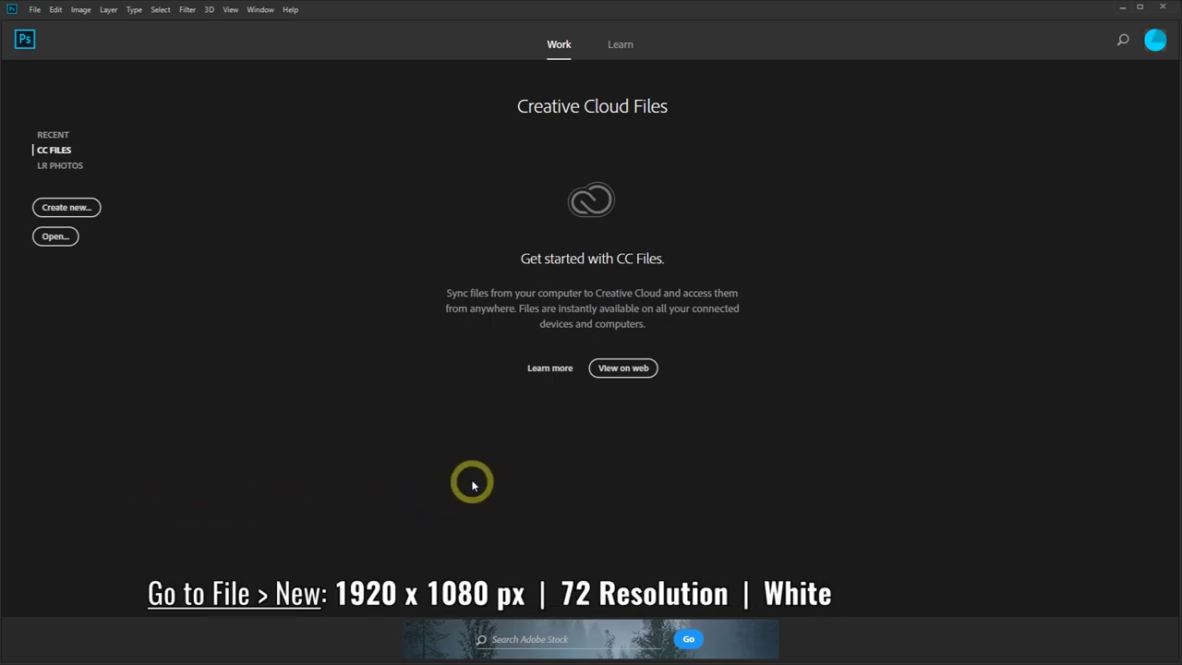
# Create a blank white 1920 × 1080 px, 72 ppi document (Untitled-1)
pyautogui.click(34, 10)
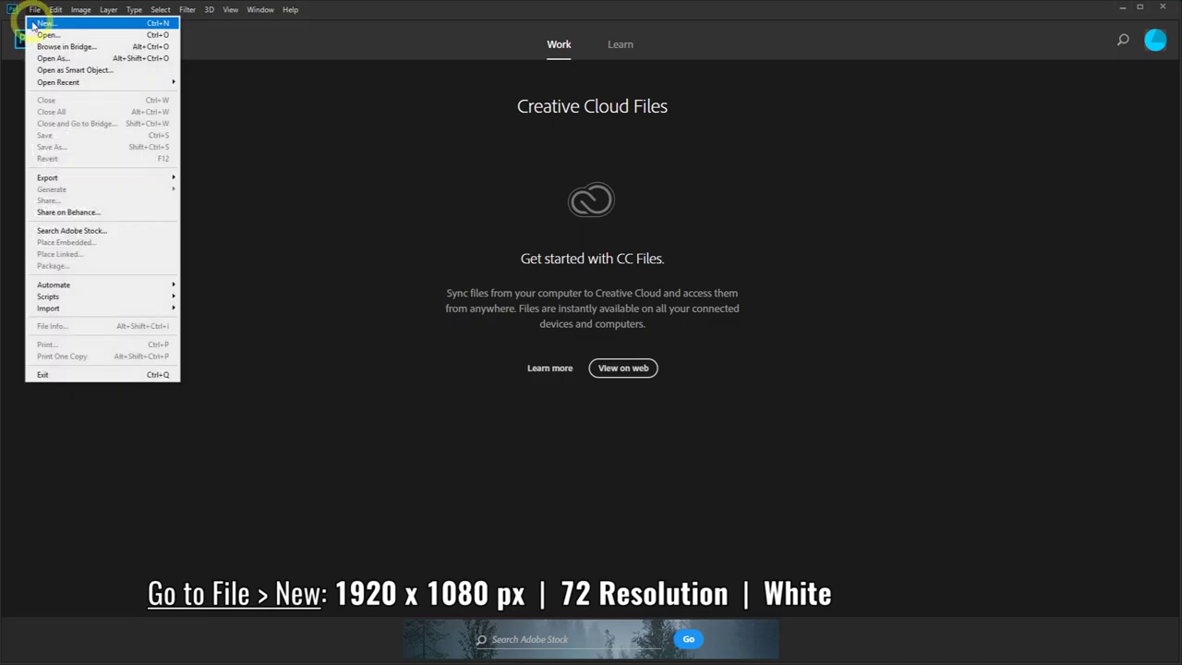
pyautogui.click(68, 25)
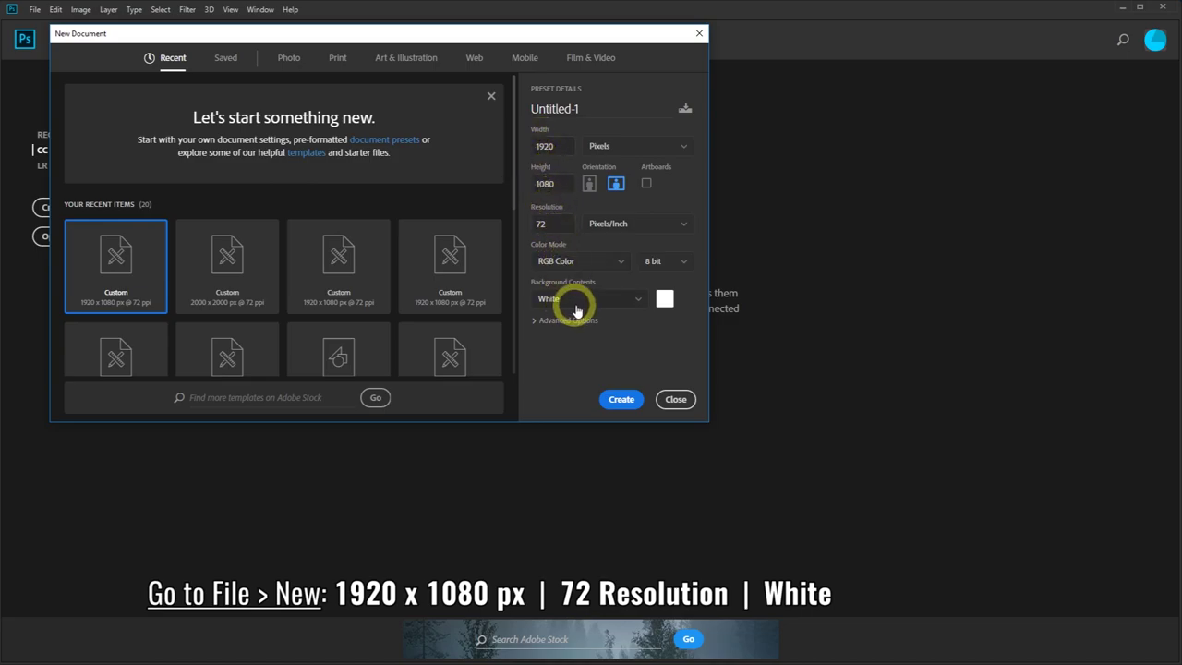
pyautogui.click(624, 399)
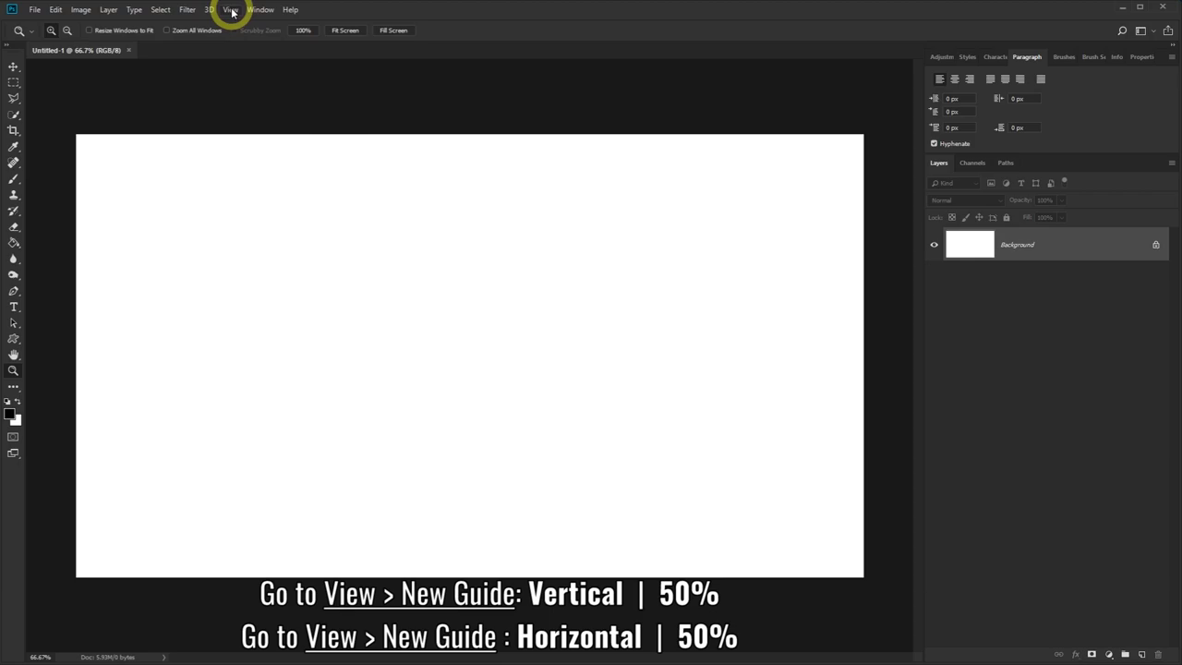
# Add a vertical guide at 50% of the canvas width
pyautogui.click(230, 11)
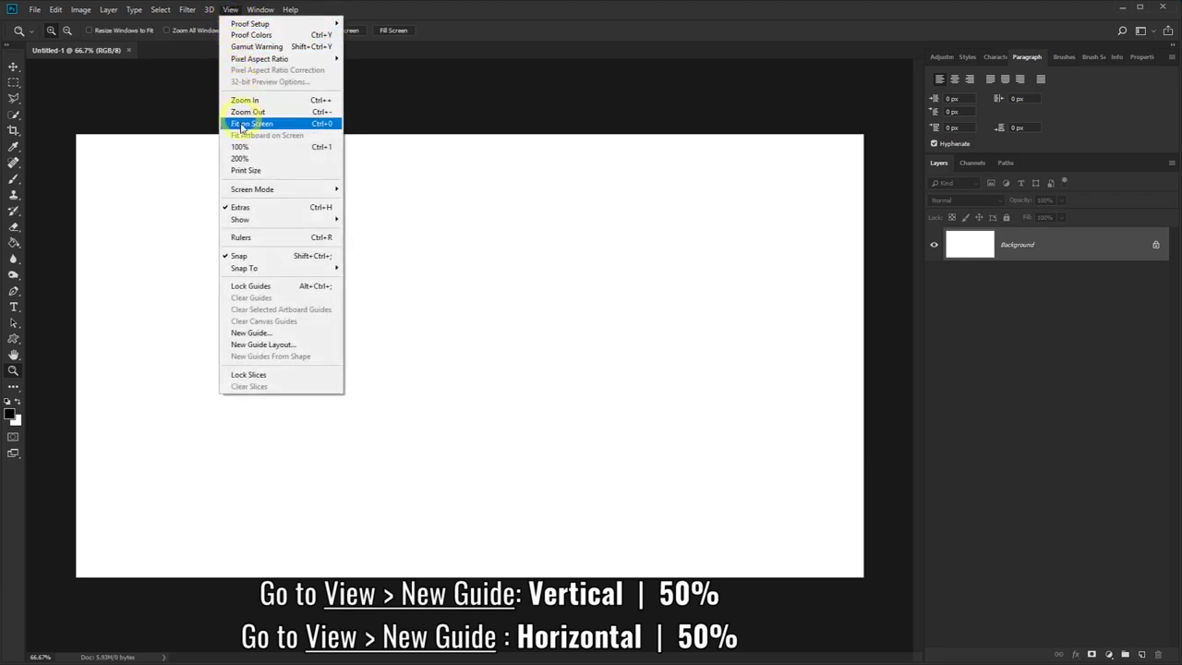
pyautogui.click(249, 333)
pyautogui.write('50')
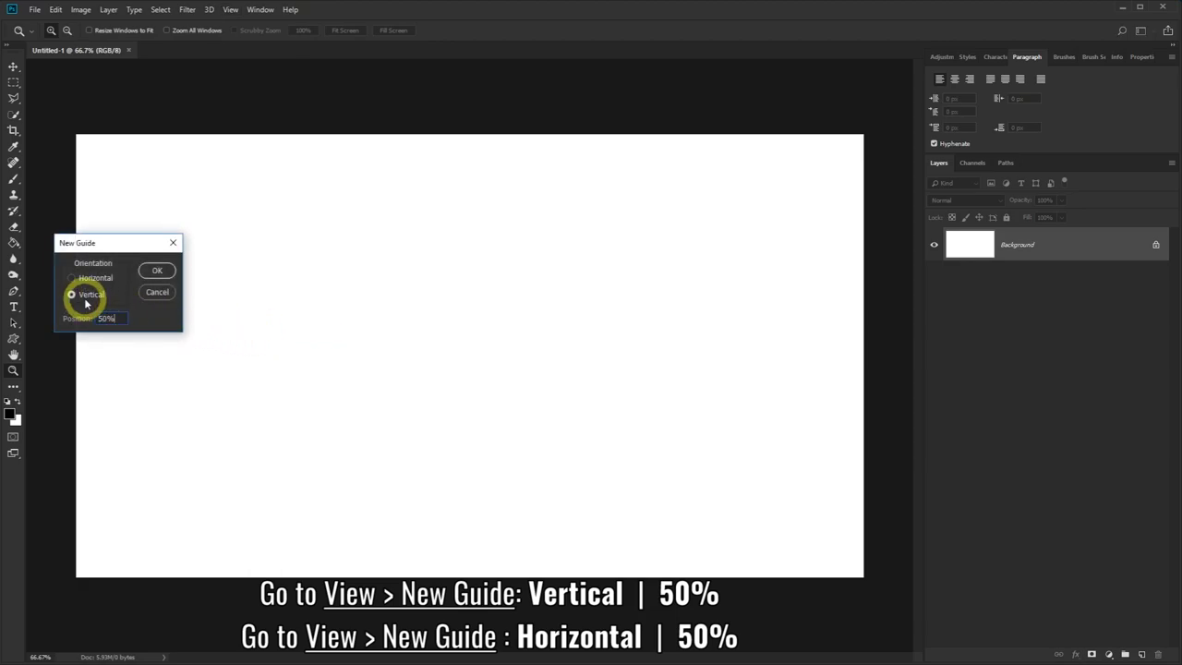
pyautogui.click(148, 269)
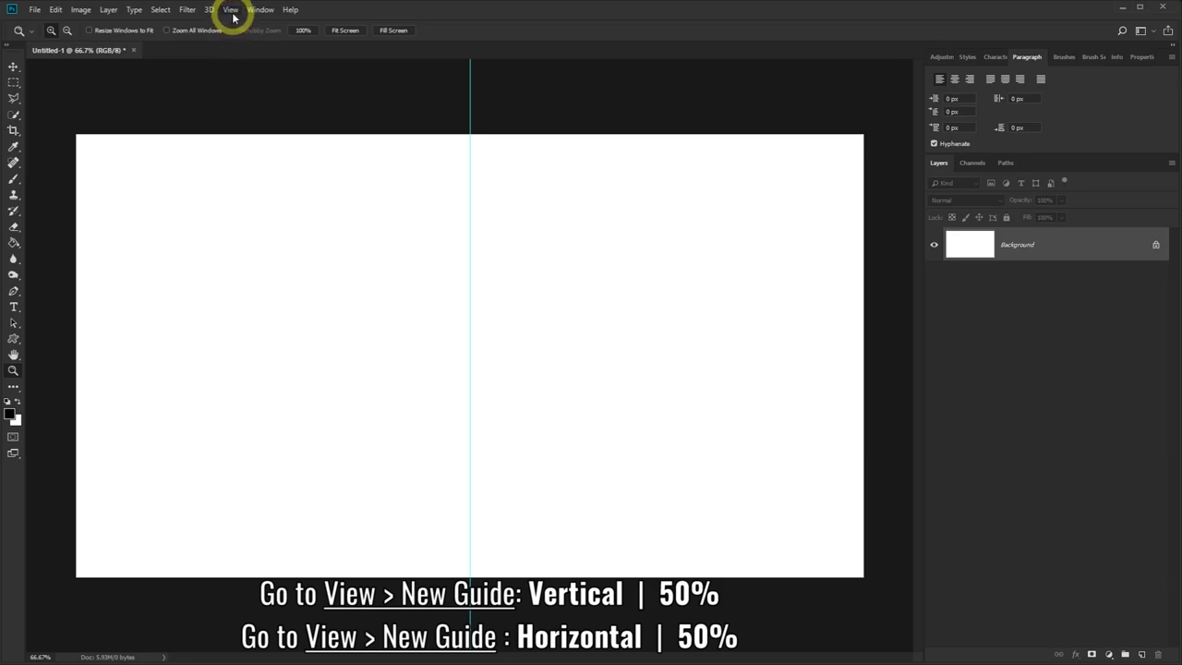
# Add a horizontal guide at 50% of the canvas height
pyautogui.click(231, 11)
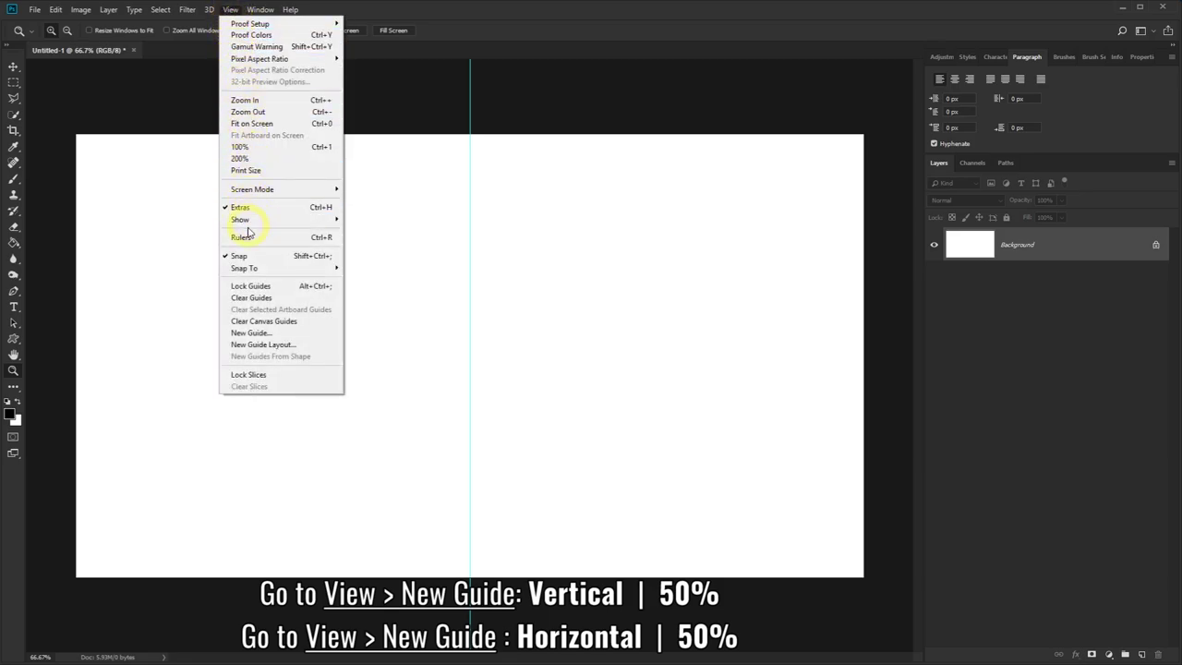
pyautogui.click(266, 334)
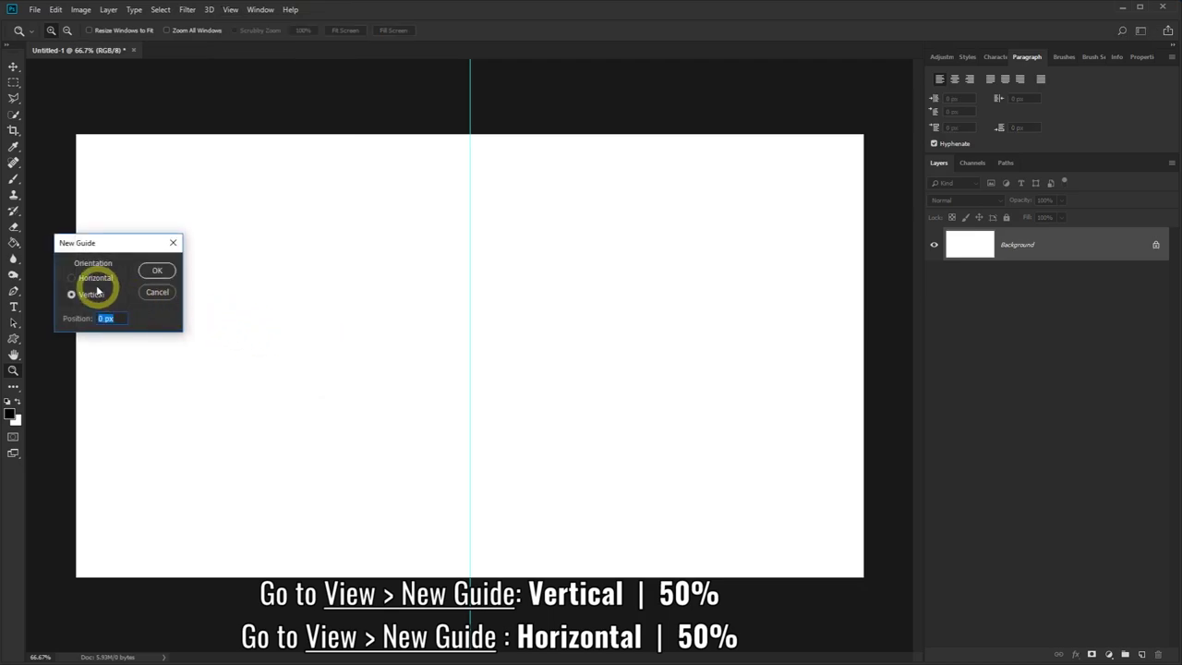
pyautogui.click(71, 278)
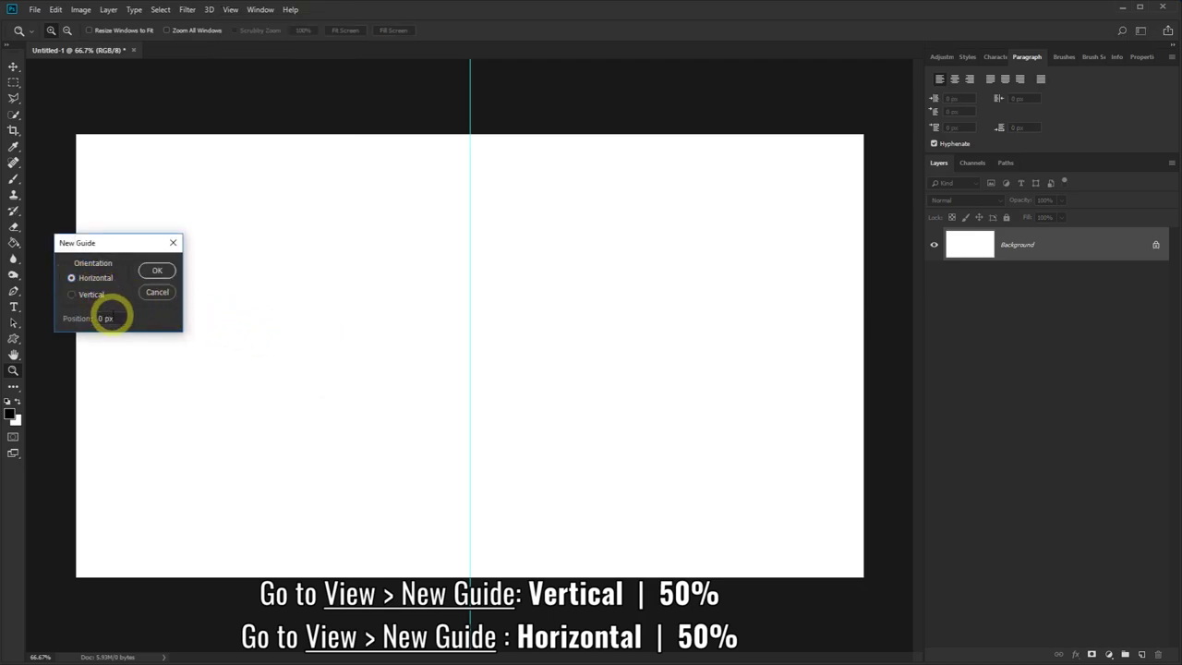
pyautogui.moveTo(112, 319); pyautogui.dragTo(91, 319)
pyautogui.write('50')
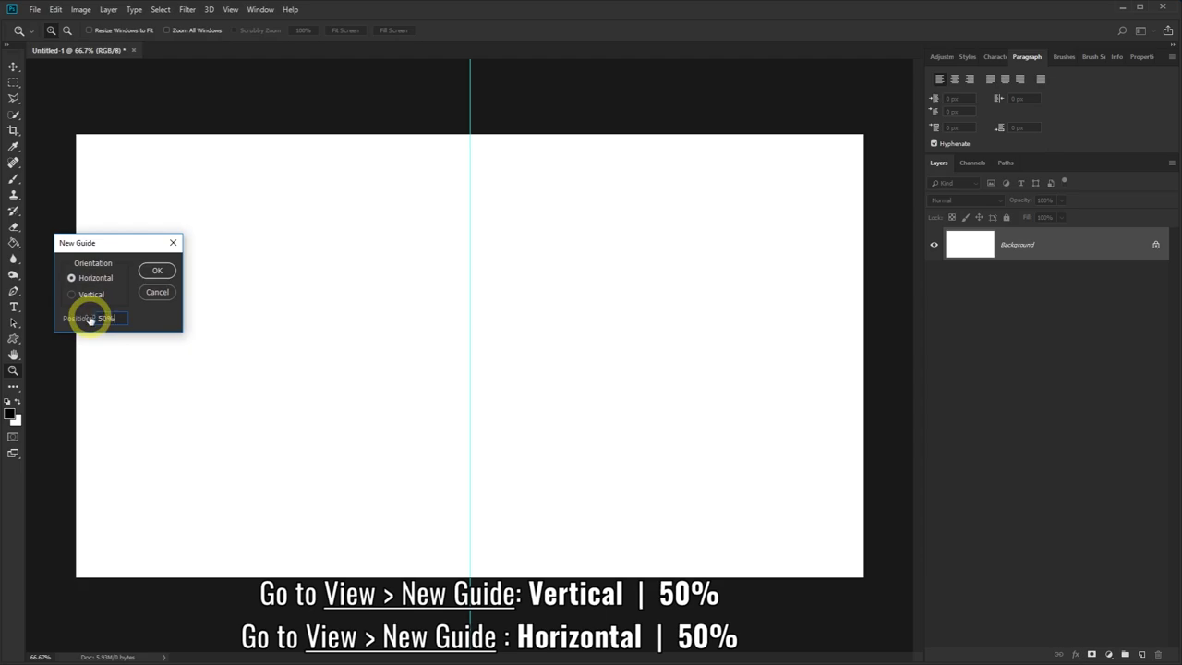
pyautogui.click(146, 271)
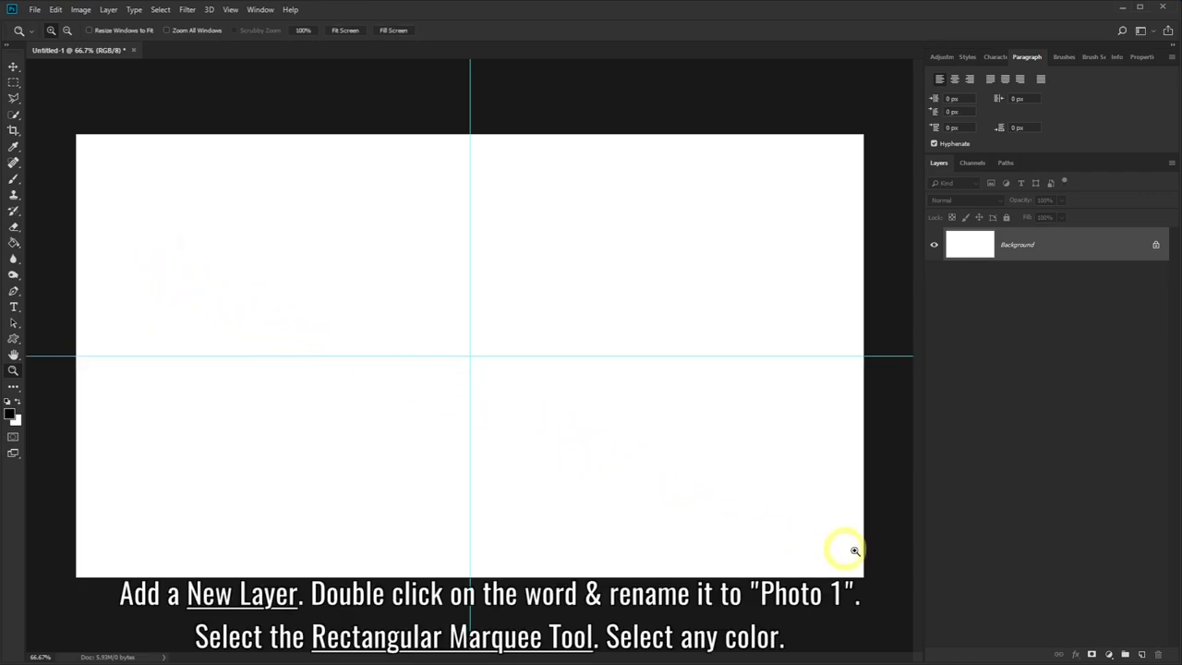
# Add a layer named Photo 1 and set the foreground colour to pink
pyautogui.click(1143, 654)
pyautogui.write('Photo 1')
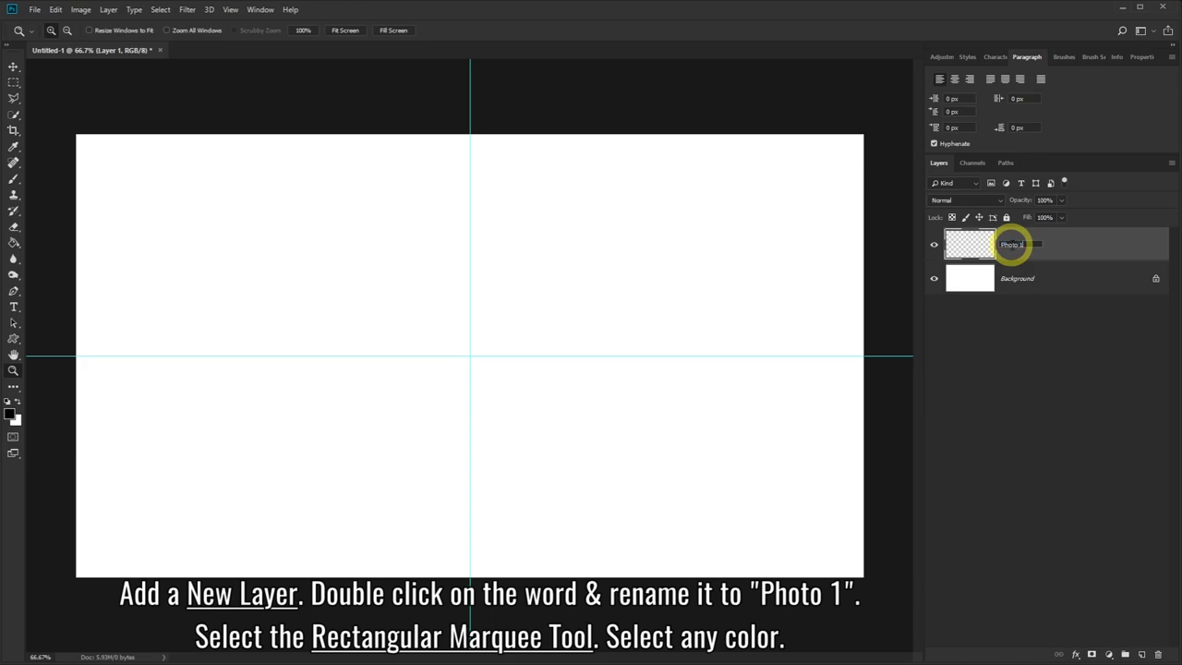
pyautogui.press('Return')
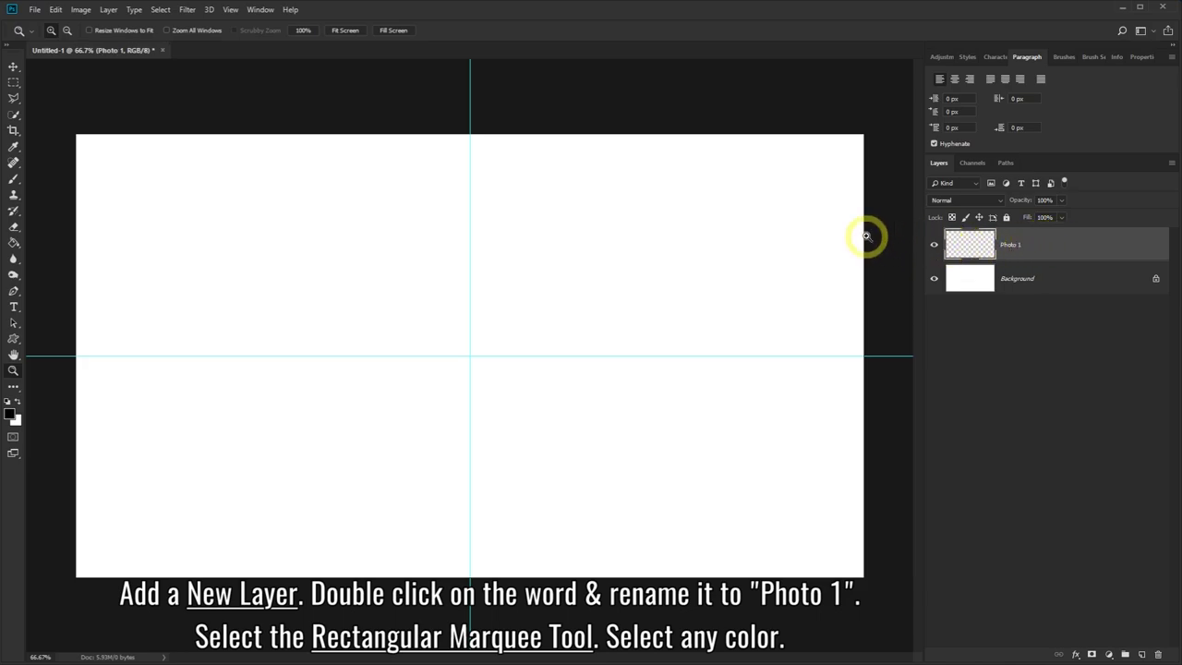
pyautogui.click(13, 85)
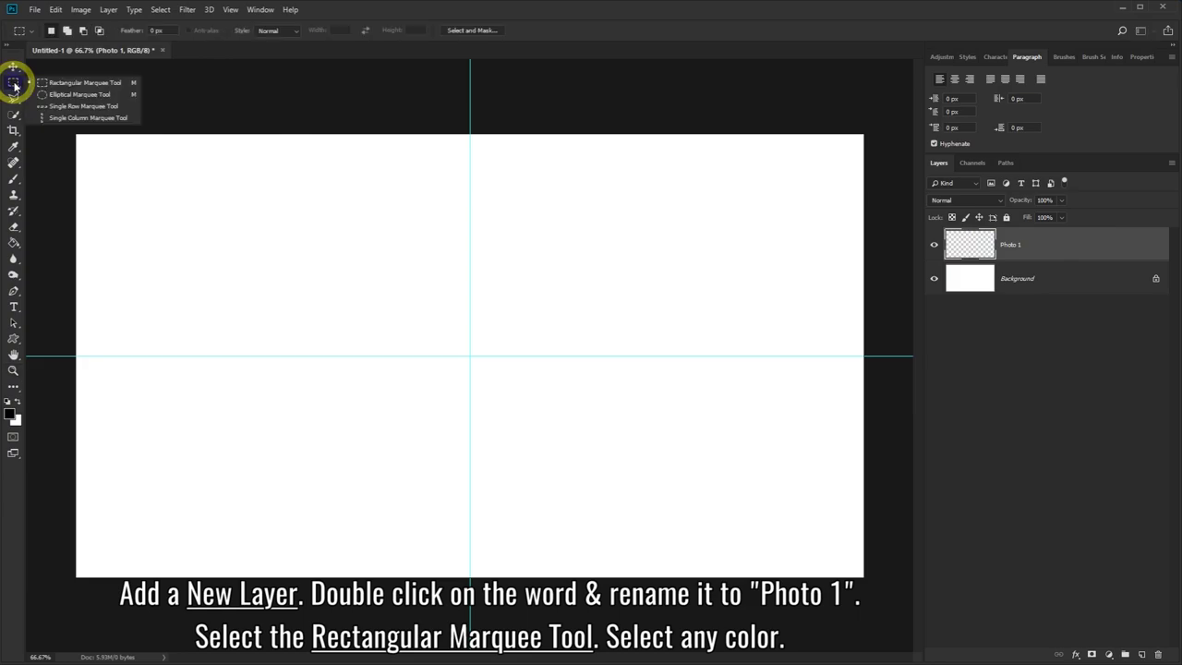
pyautogui.click(102, 85)
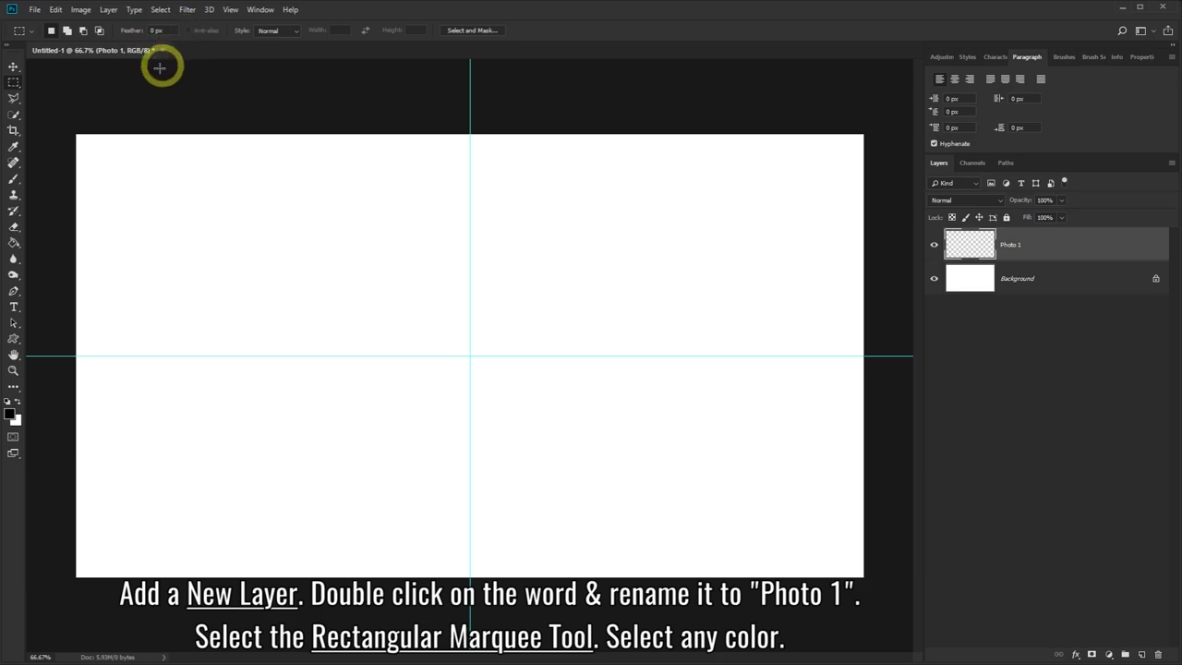
pyautogui.click(11, 415)
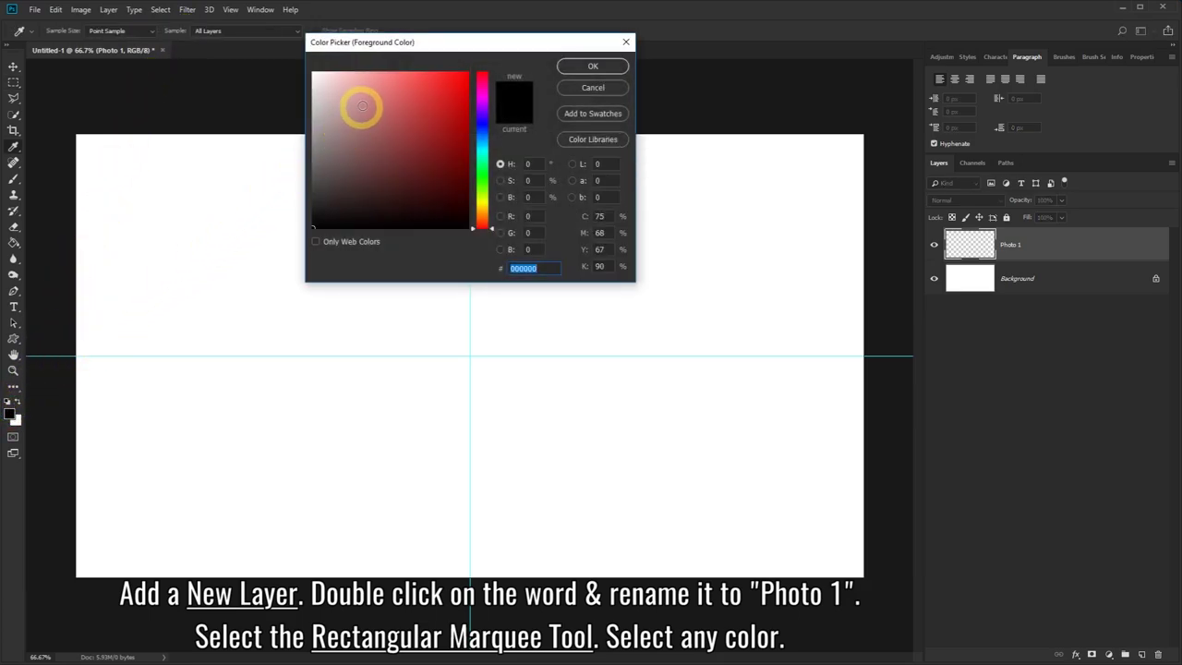
pyautogui.moveTo(359, 101); pyautogui.dragTo(372, 68)
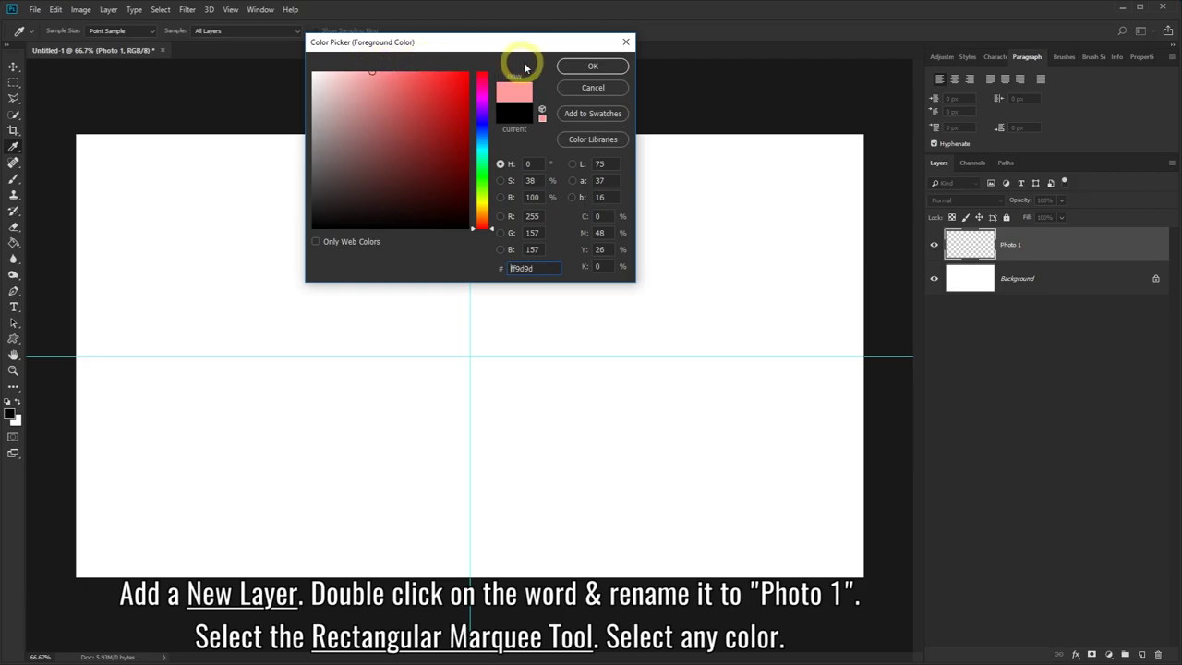
pyautogui.click(591, 66)
pyautogui.press('m')
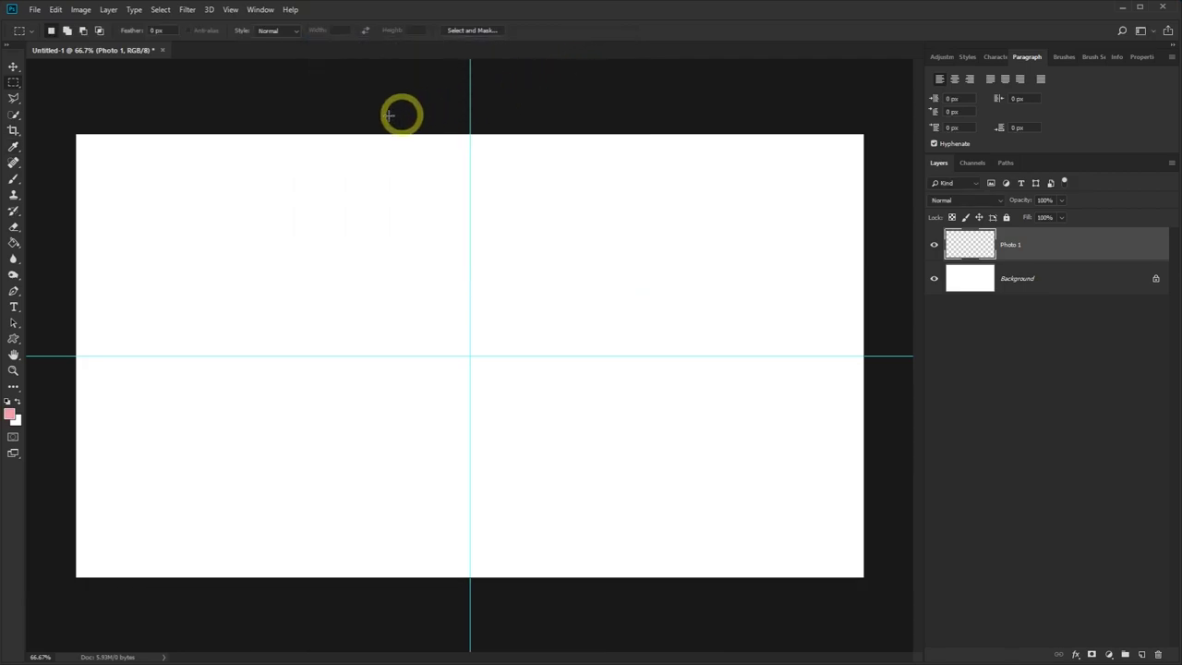
# Fill the top-left quarter of the canvas with the pink foreground colour
pyautogui.moveTo(47, 88)
pyautogui.mouseDown()
pyautogui.moveTo(272, 261)
pyautogui.moveTo(470, 355)
pyautogui.mouseUp()
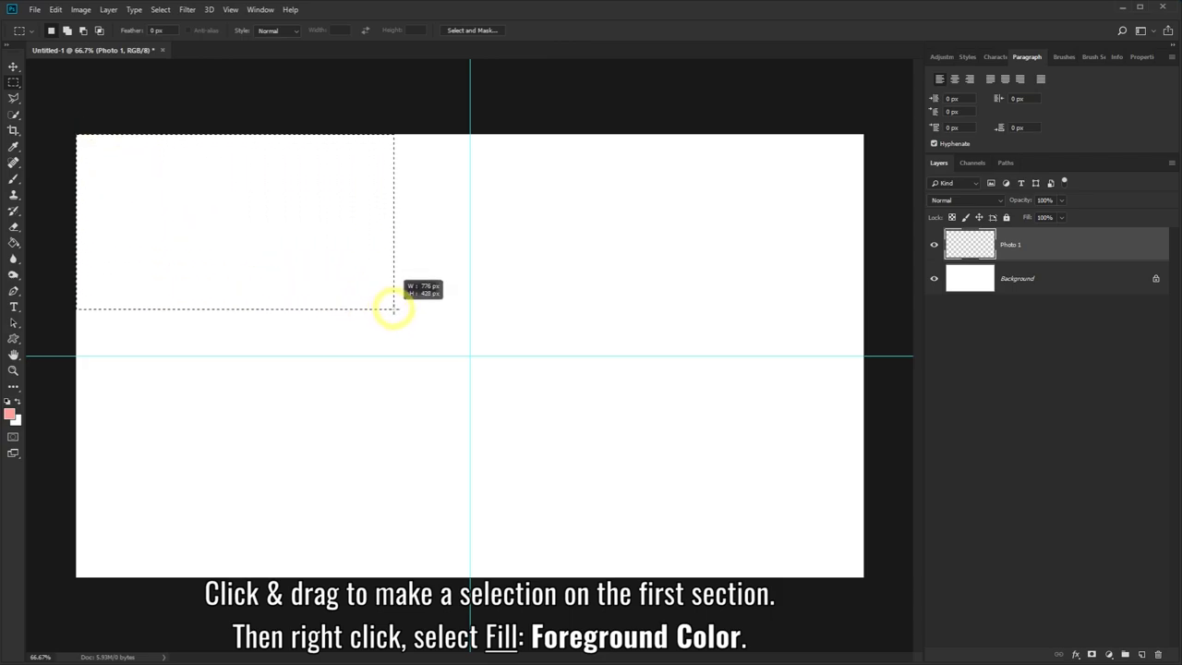
pyautogui.rightClick(470, 355)
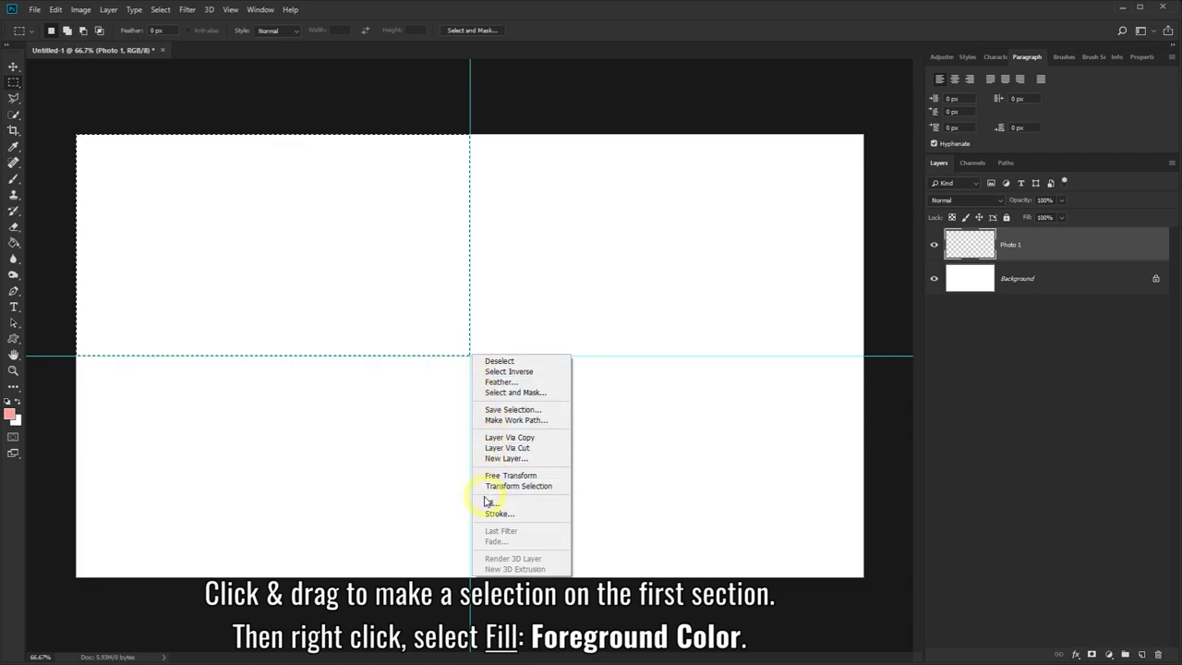
pyautogui.click(517, 505)
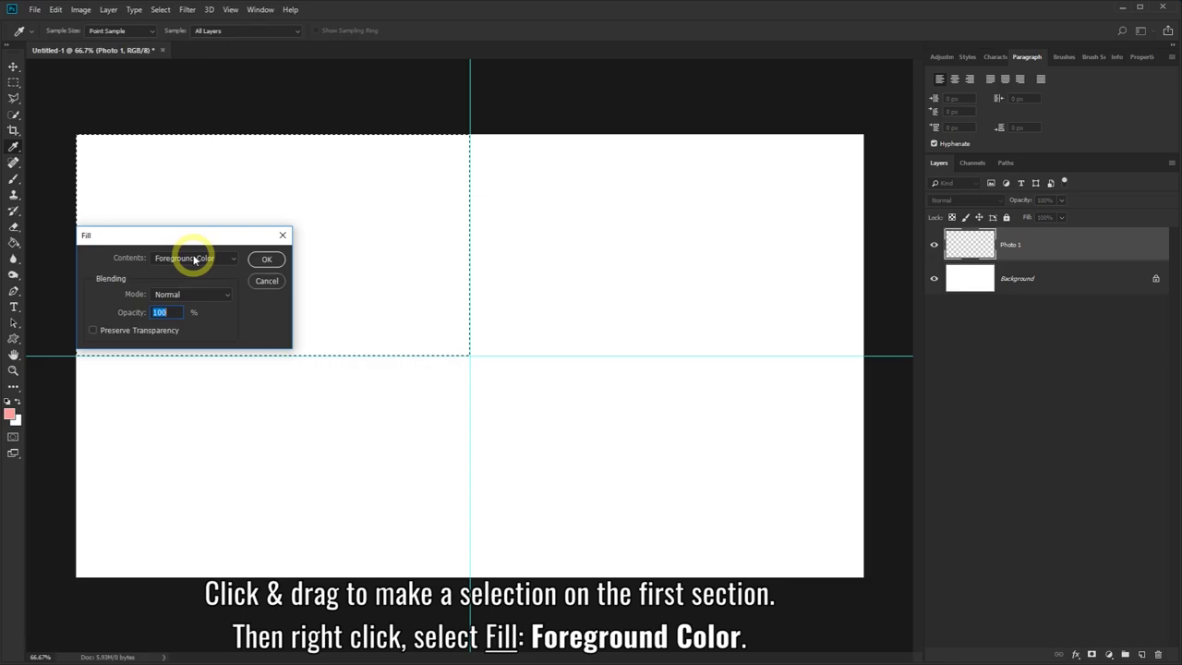
pyautogui.click(266, 259)
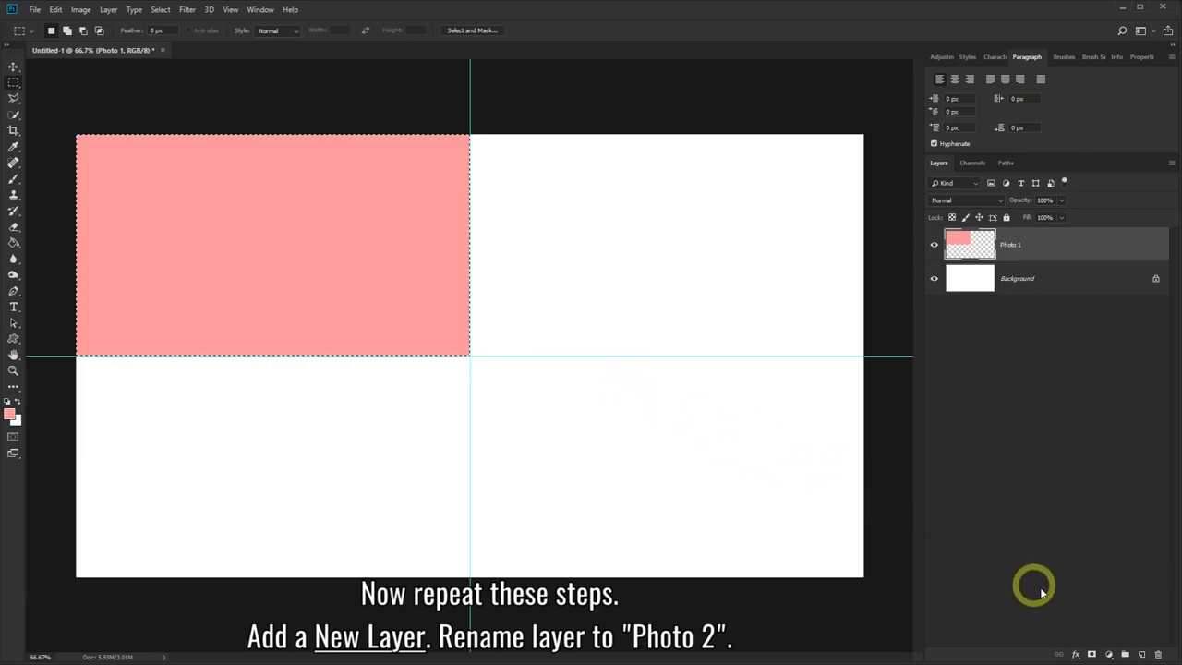
# Add a layer named Photo 2 and set the foreground colour to pale yellow
pyautogui.click(1142, 654)
pyautogui.write('Photo 2')
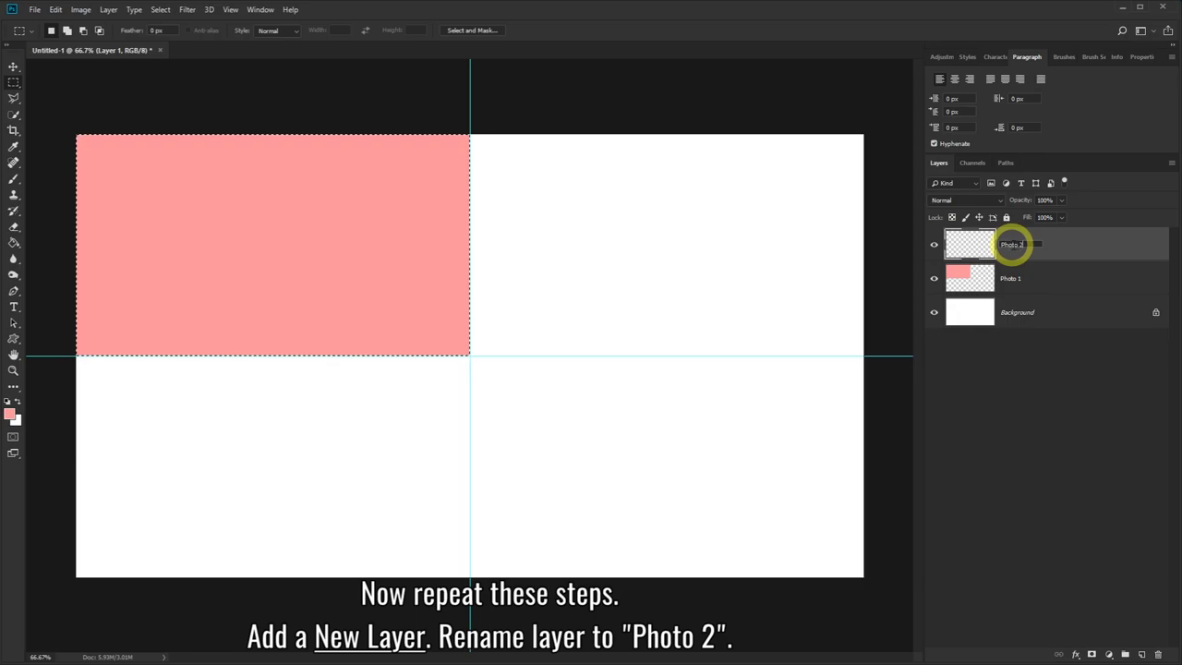
pyautogui.click(1065, 245)
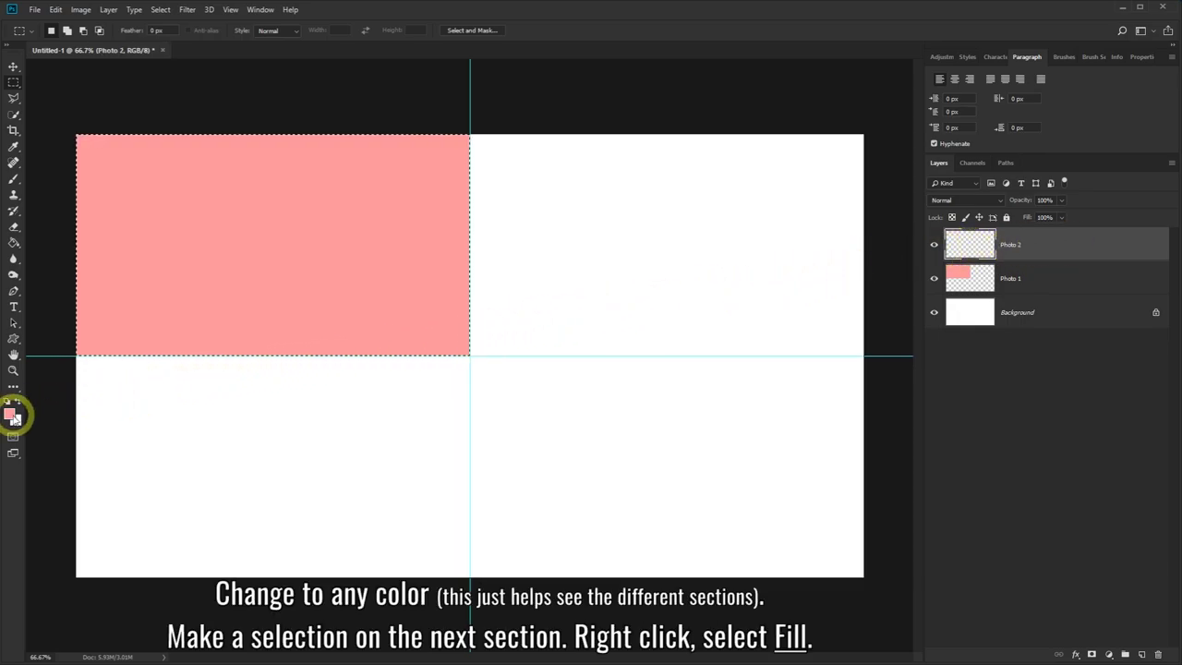
pyautogui.click(11, 413)
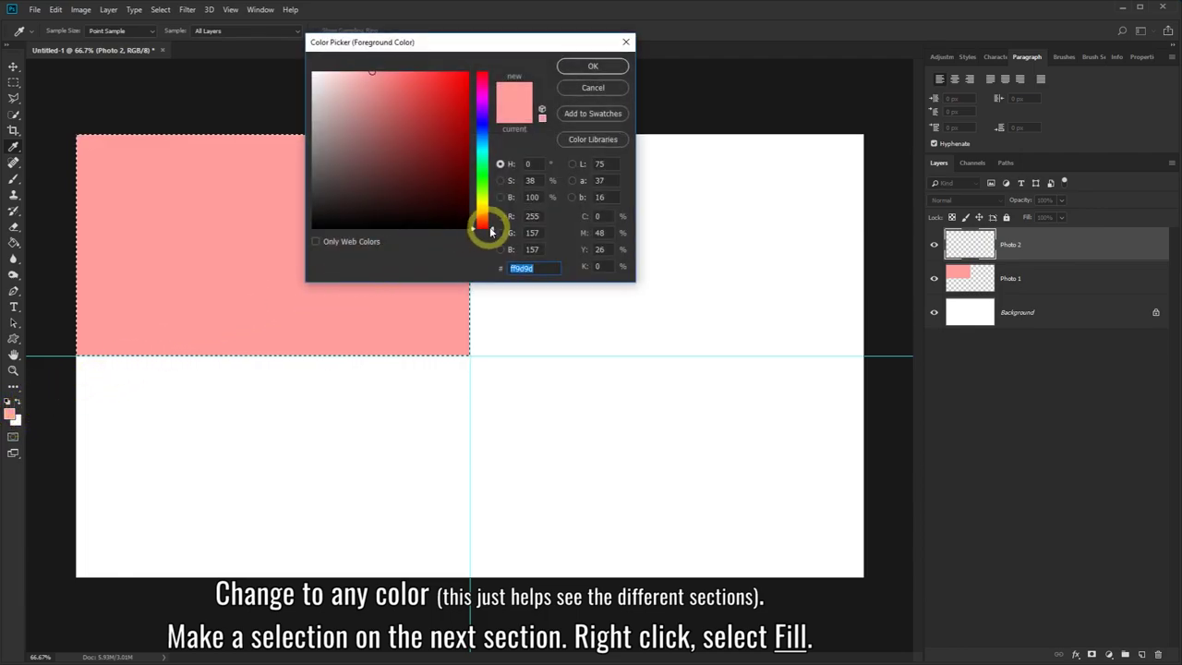
pyautogui.moveTo(493, 231); pyautogui.dragTo(492, 213)
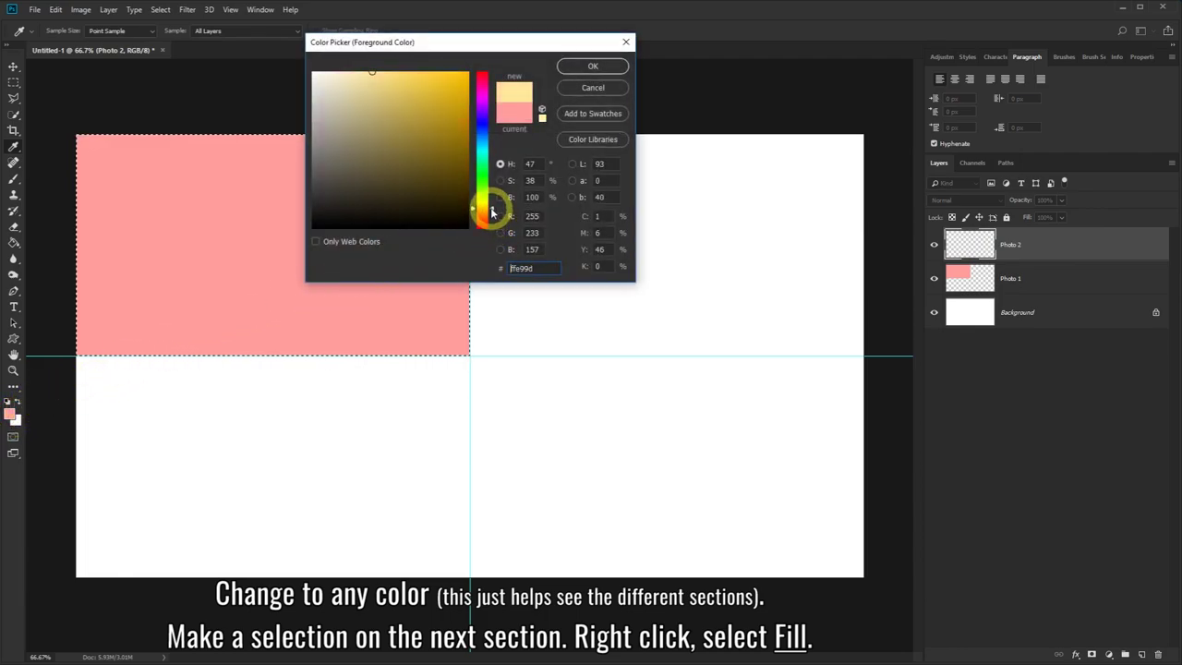
pyautogui.click(592, 67)
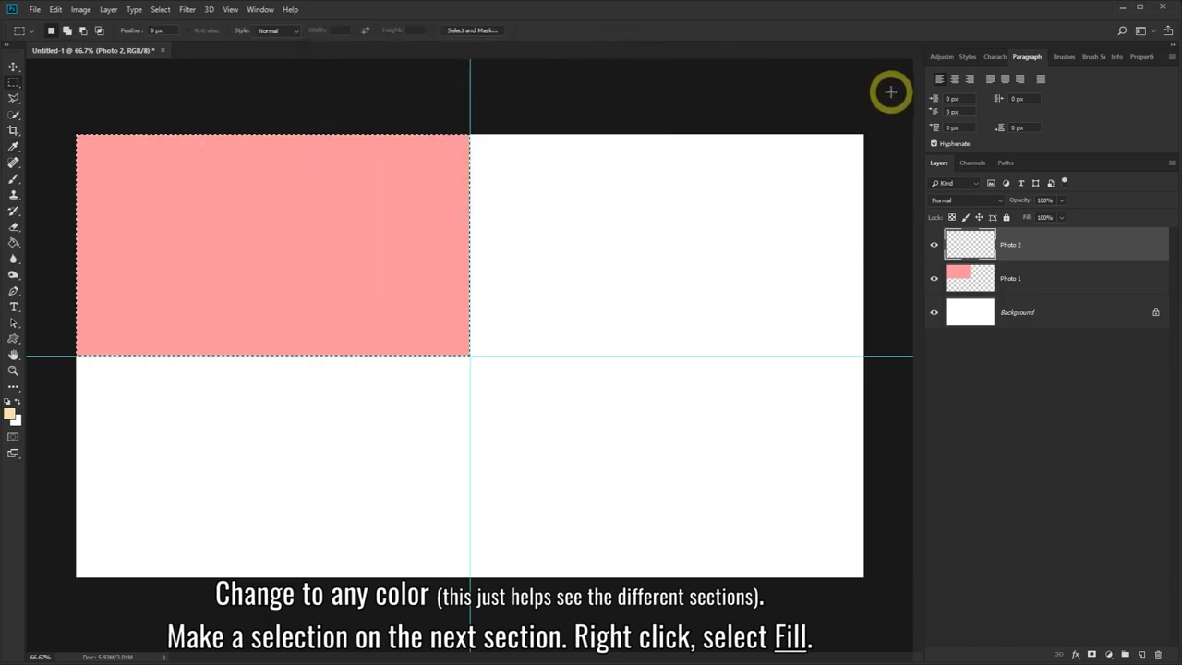
# Fill the top-right quarter pale yellow and add an empty layer for Photo 3
pyautogui.moveTo(886, 106)
pyautogui.mouseDown()
pyautogui.moveTo(475, 330)
pyautogui.moveTo(470, 350)
pyautogui.mouseUp()
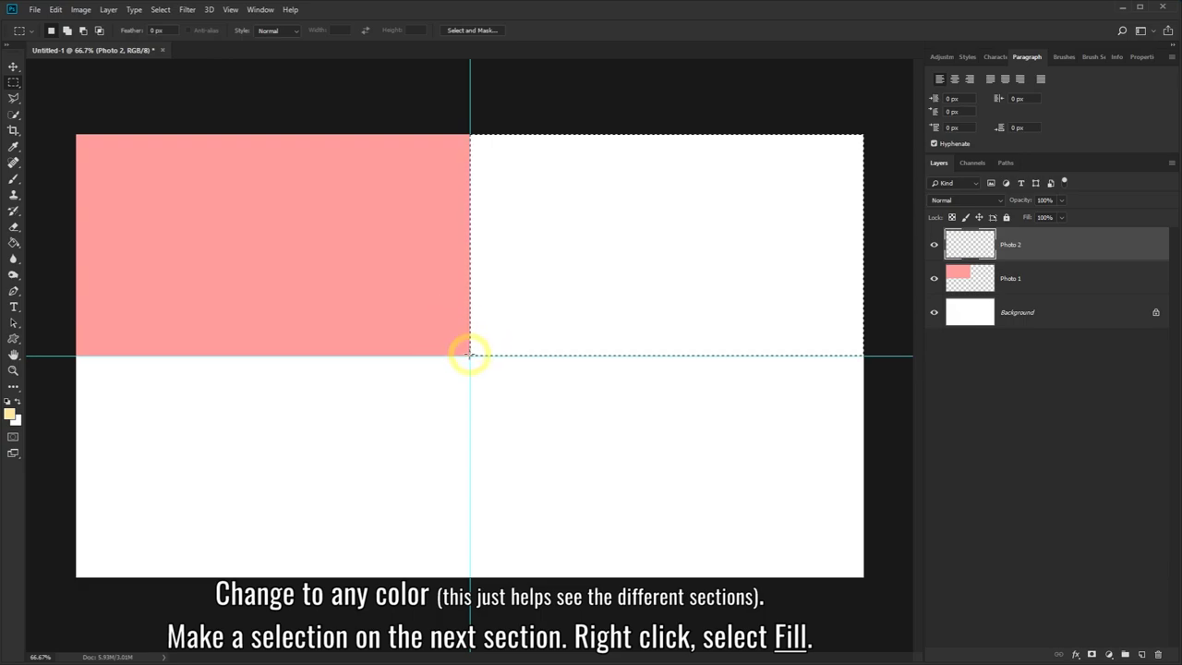
pyautogui.rightClick(493, 320)
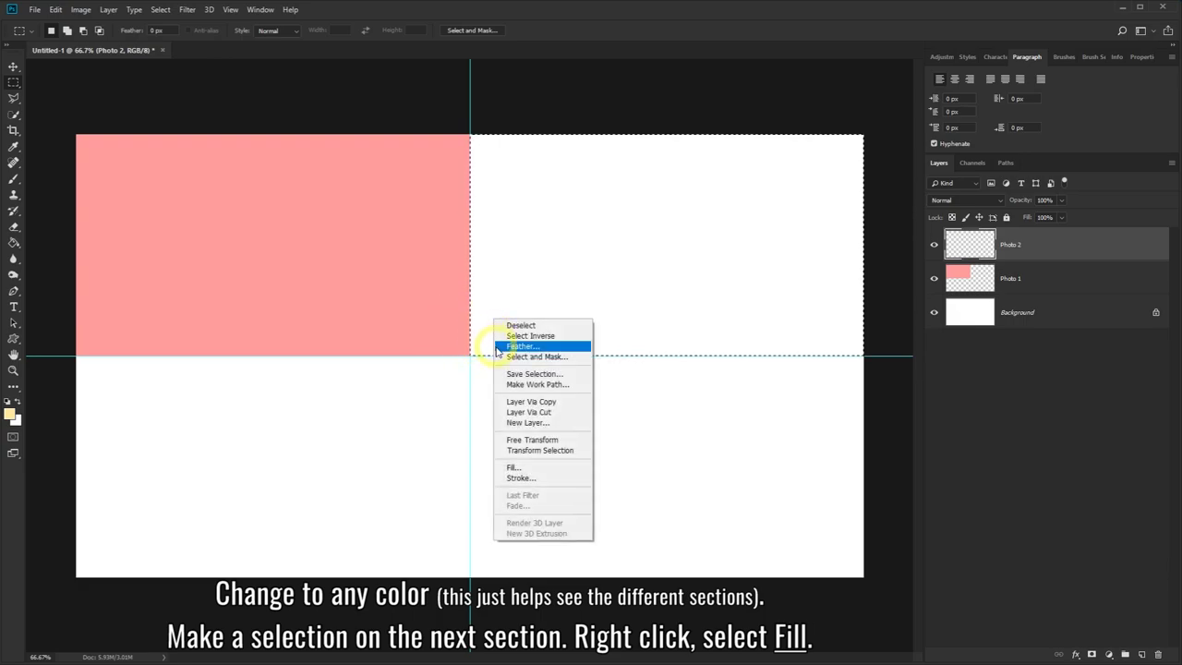
pyautogui.click(532, 469)
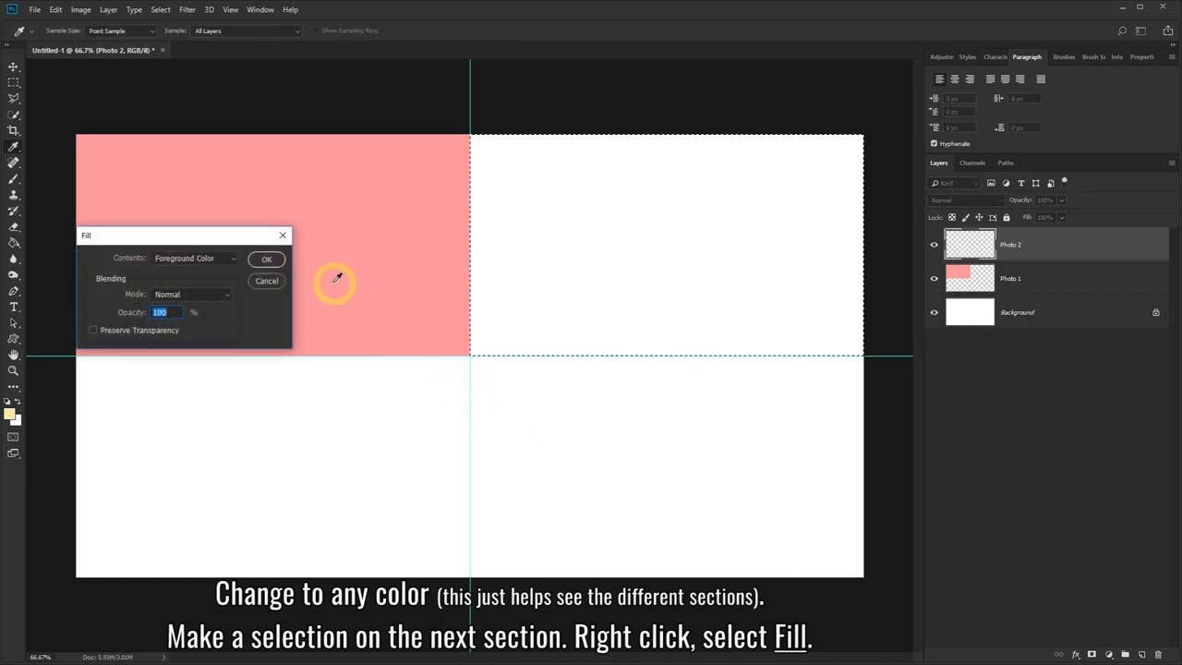
pyautogui.click(267, 259)
pyautogui.click(267, 259)
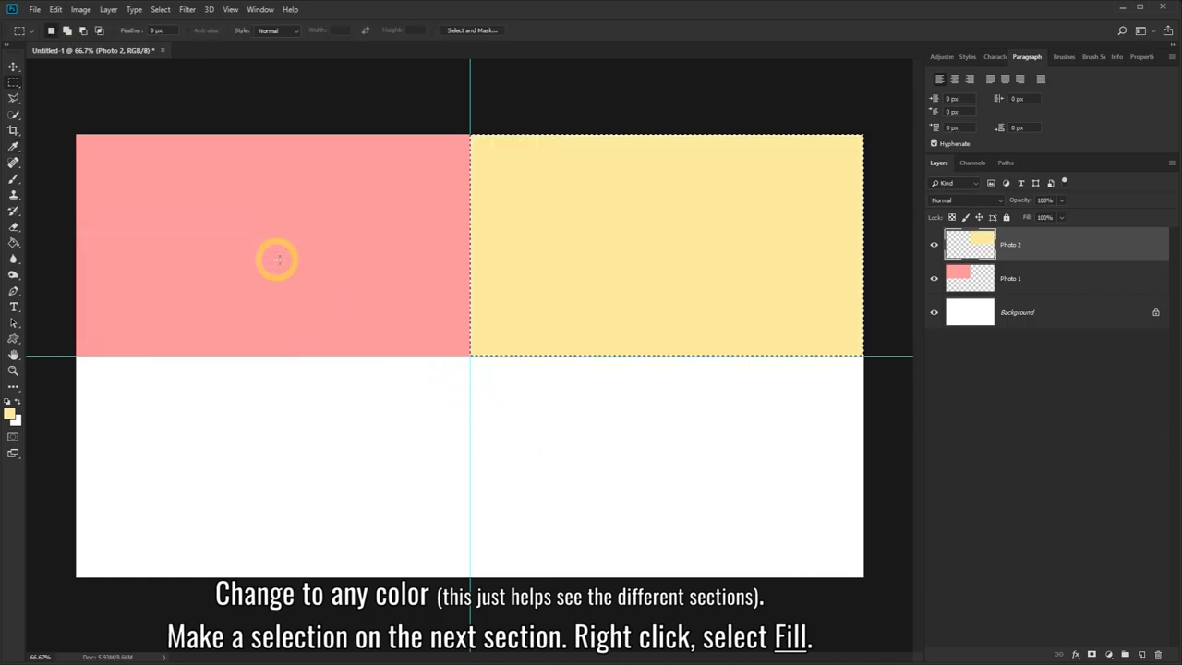
pyautogui.click(1141, 654)
# Name the new layer Photo 3 and set the foreground colour to green
pyautogui.doubleClick(1010, 243)
pyautogui.write('Photo 3')
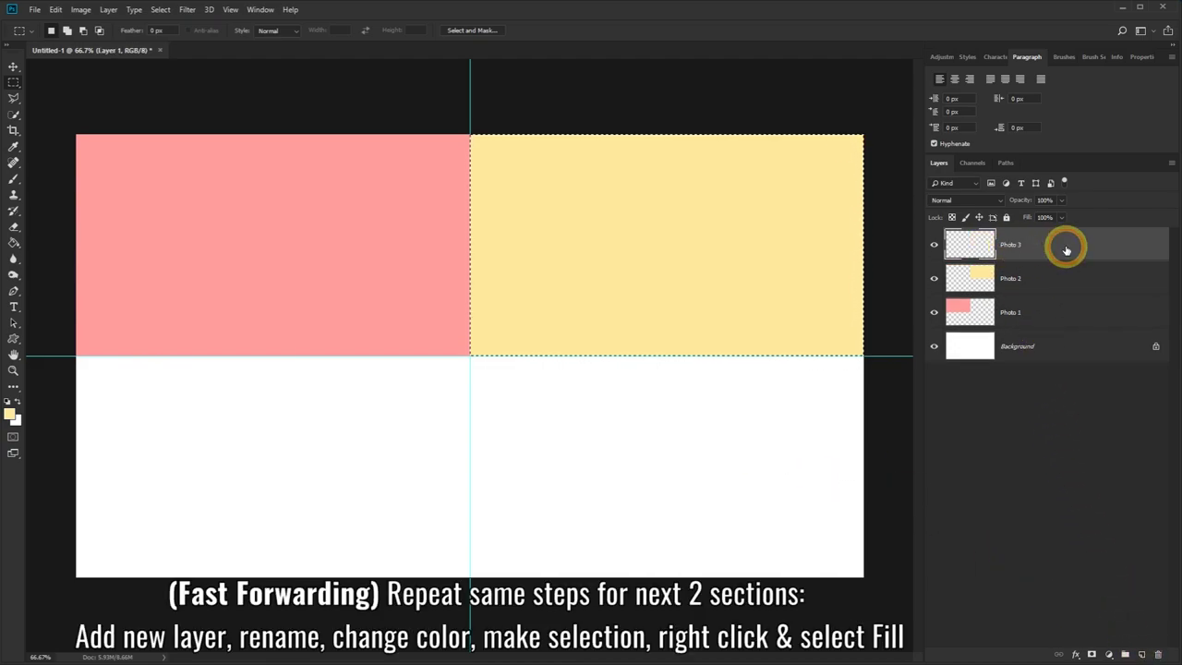
pyautogui.press('Return')
pyautogui.click(12, 413)
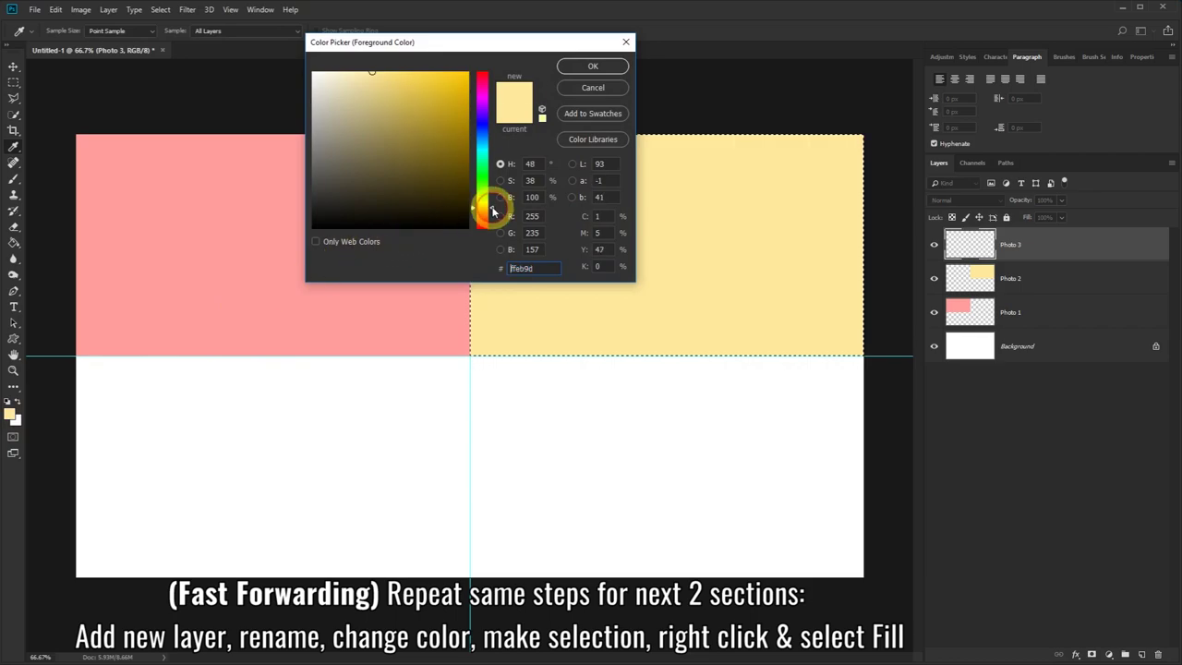
pyautogui.moveTo(487, 203); pyautogui.dragTo(488, 185)
pyautogui.click(581, 67)
# Fill the lower-left quarter of the canvas with green
pyautogui.moveTo(56, 596); pyautogui.dragTo(470, 356)
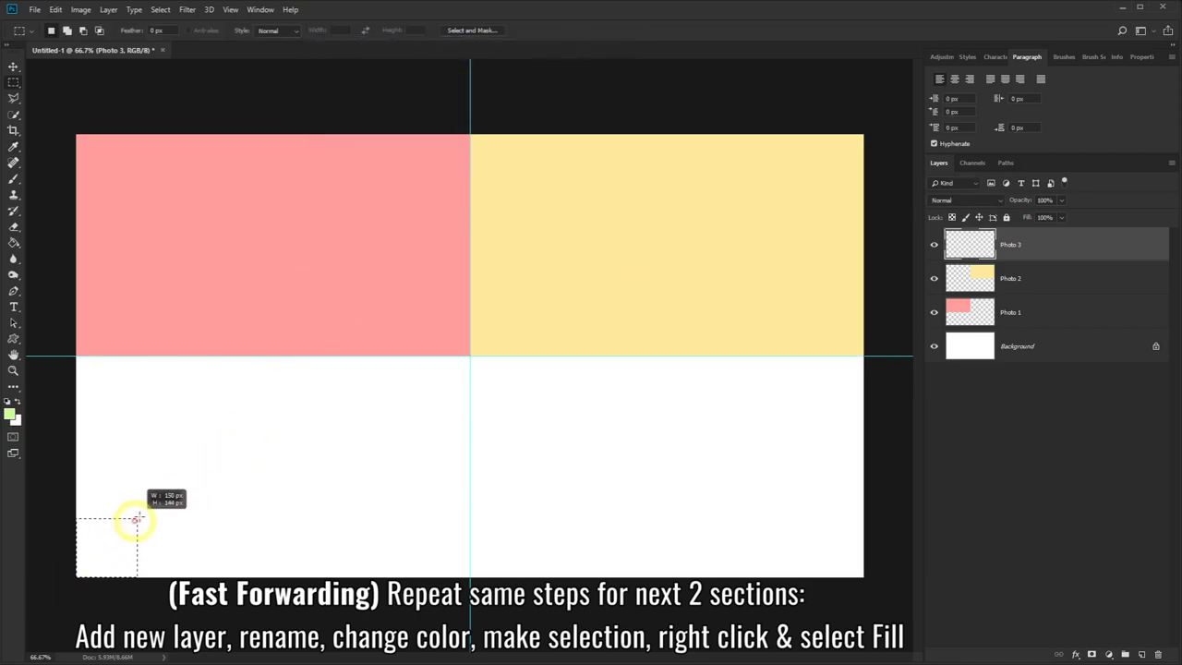
pyautogui.rightClick(470, 358)
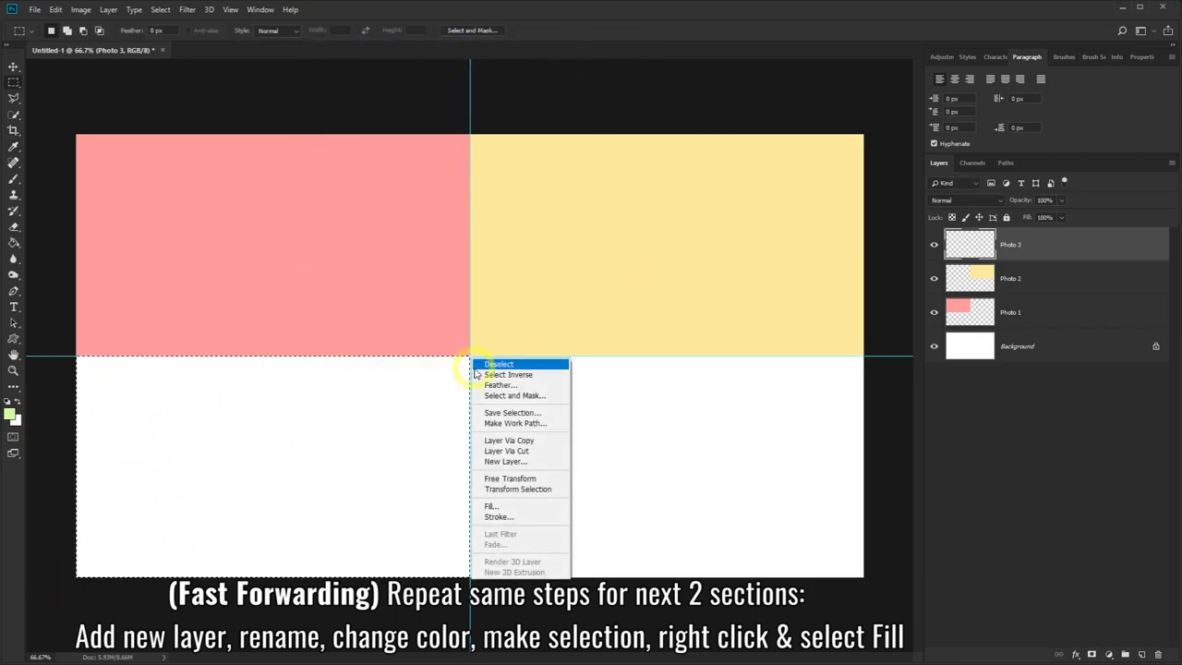
pyautogui.click(488, 504)
pyautogui.click(267, 259)
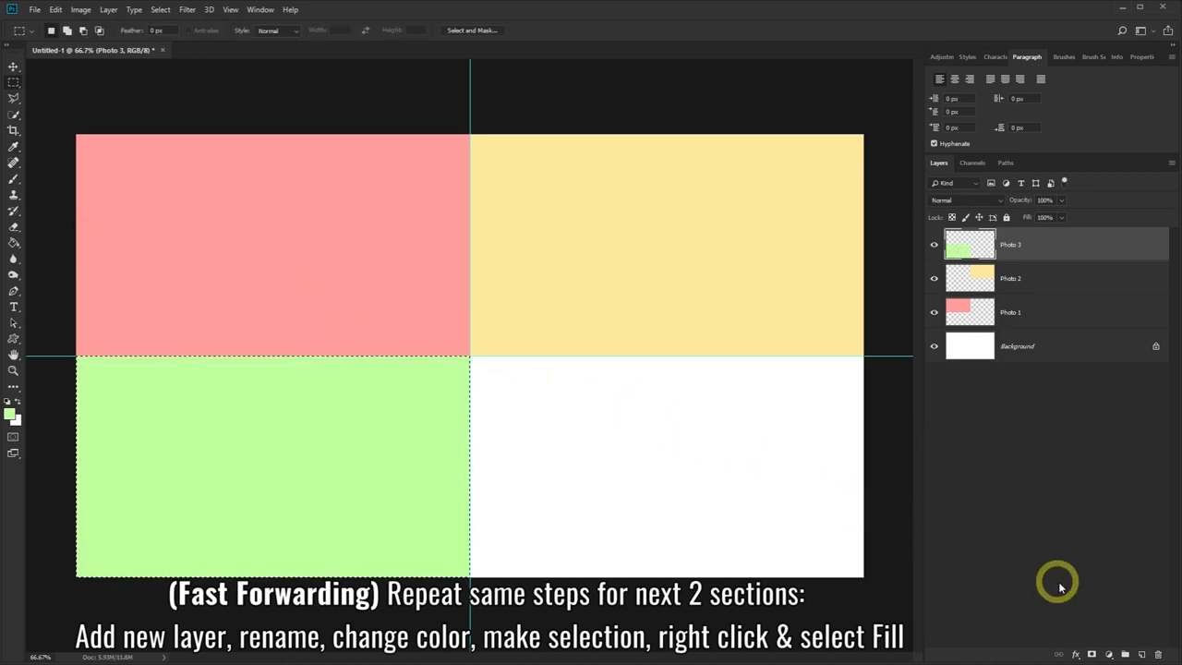
# Add a layer named Photo 4 and set the foreground colour to teal
pyautogui.click(1124, 653)
pyautogui.doubleClick(1011, 246)
pyautogui.write('Photo 4')
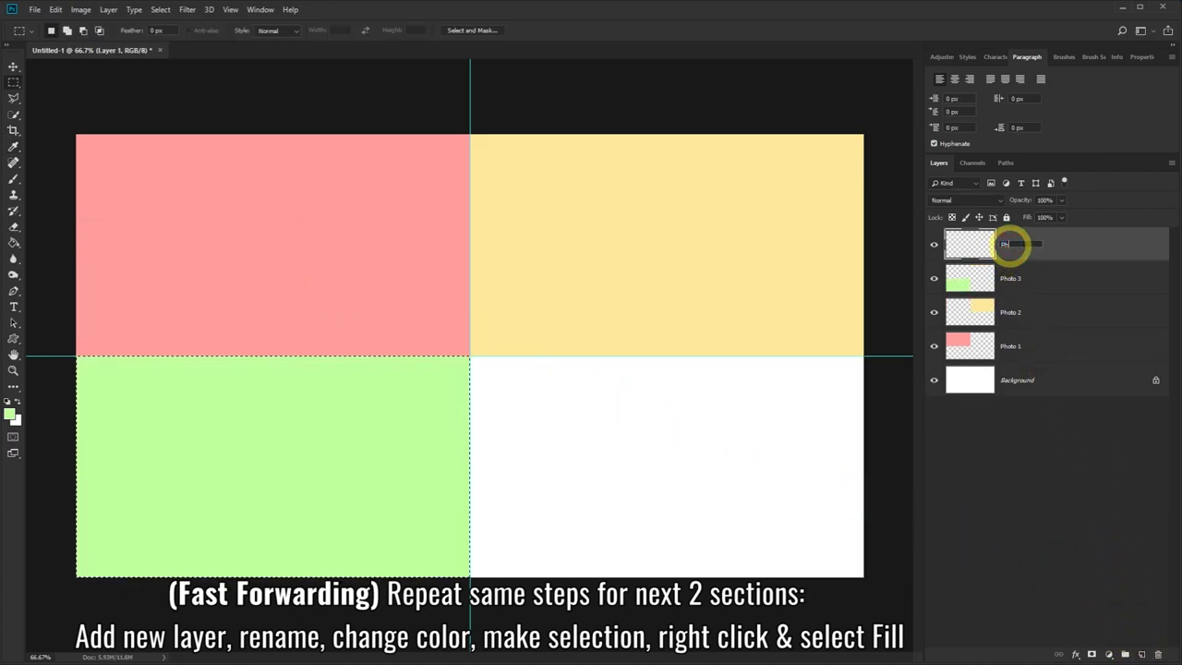
pyautogui.press('Return')
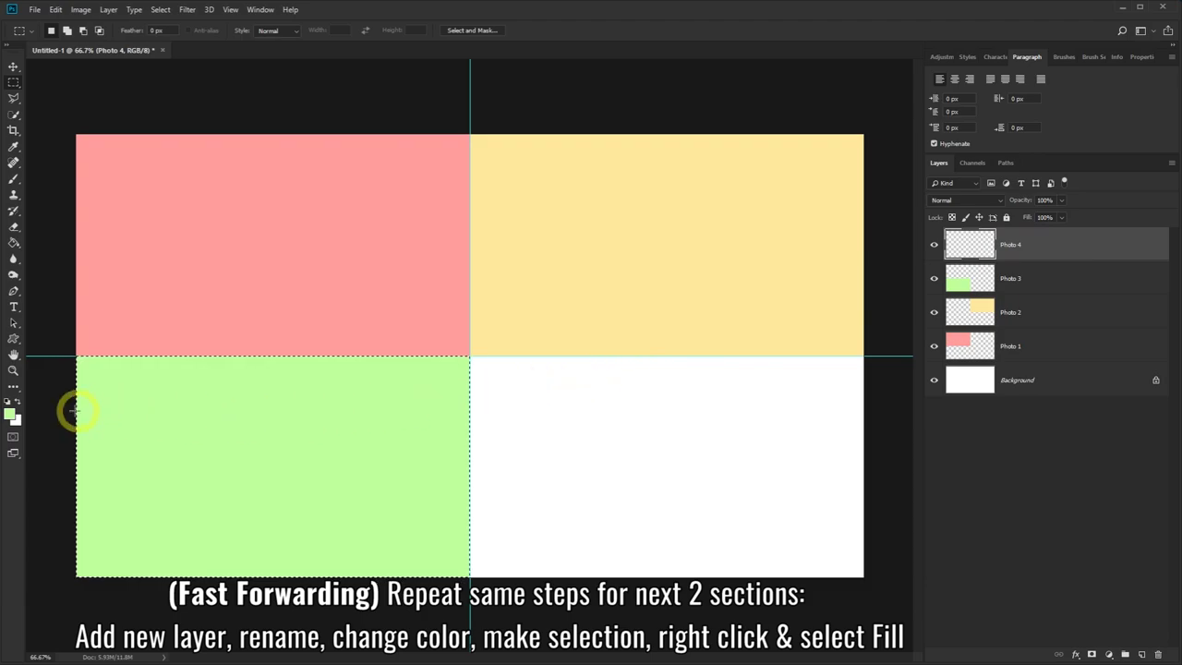
pyautogui.click(11, 413)
pyautogui.moveTo(492, 187); pyautogui.dragTo(490, 151)
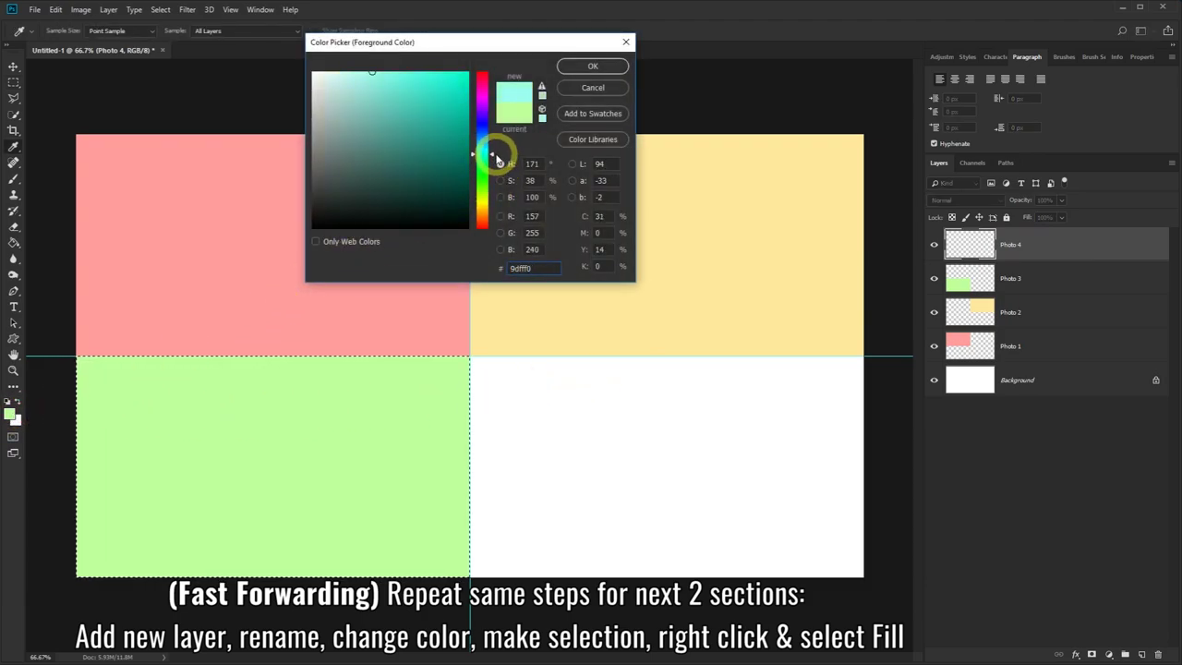
pyautogui.click(593, 66)
# Fill the lower-right quarter of the canvas with teal
pyautogui.press('m')
pyautogui.moveTo(889, 592); pyautogui.dragTo(470, 356)
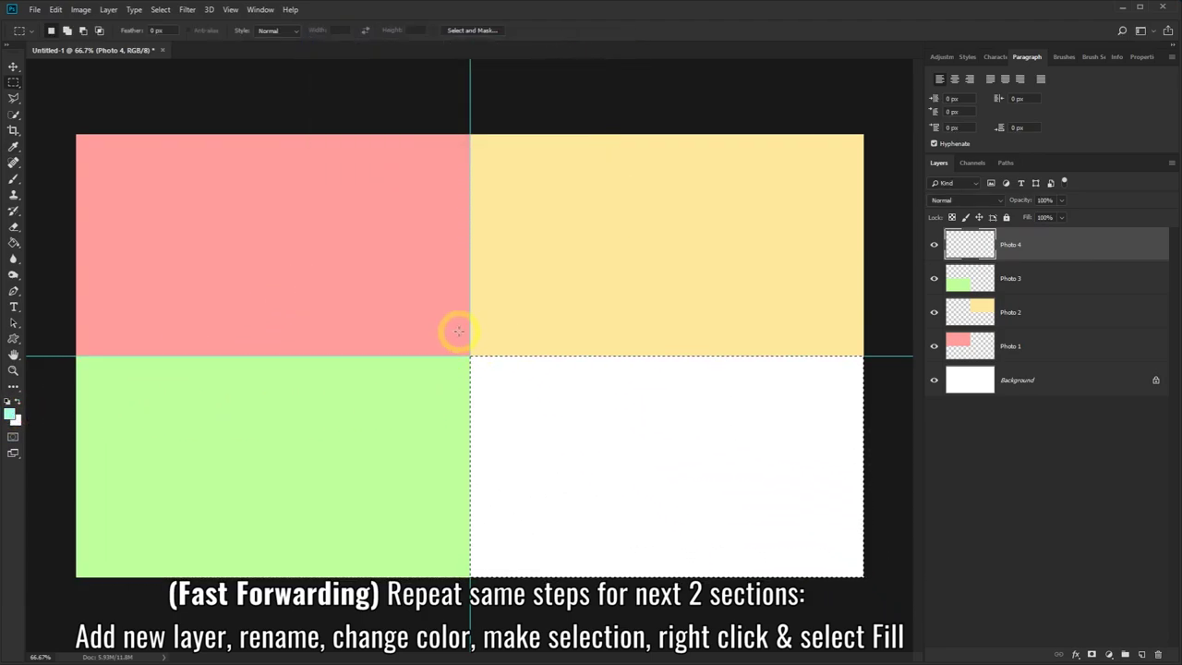
pyautogui.rightClick(458, 332)
pyautogui.click(494, 481)
pyautogui.click(264, 259)
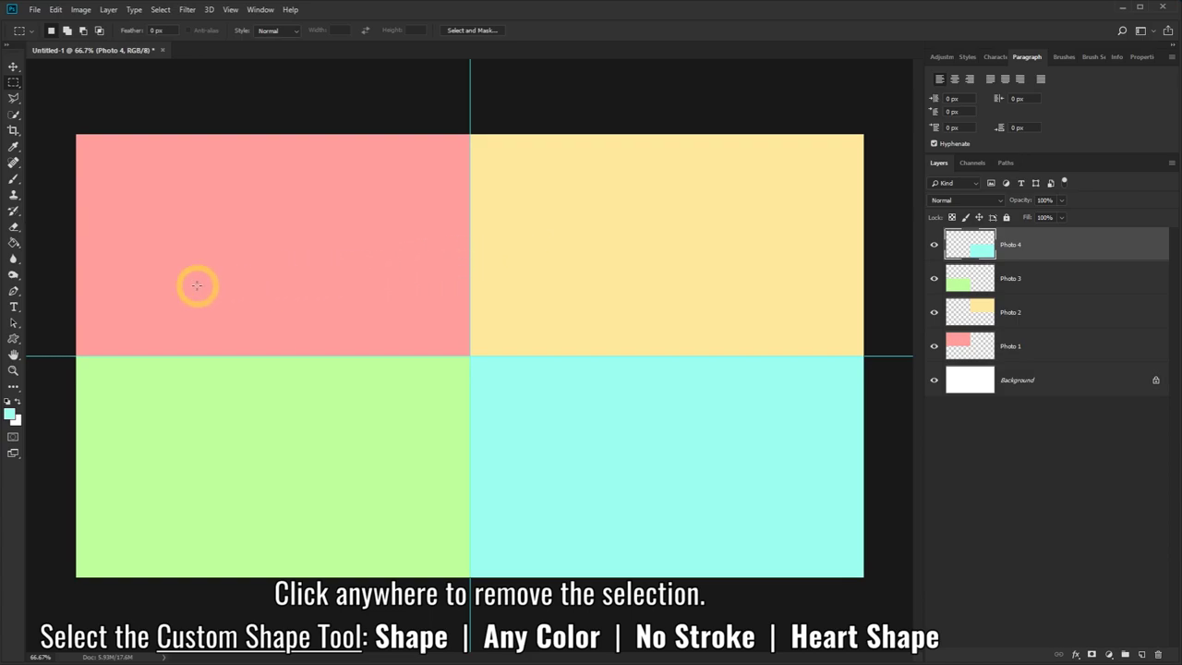
# Select the Custom Shape Tool and set the foreground colour to light purple #a69dff
pyautogui.click(14, 339)
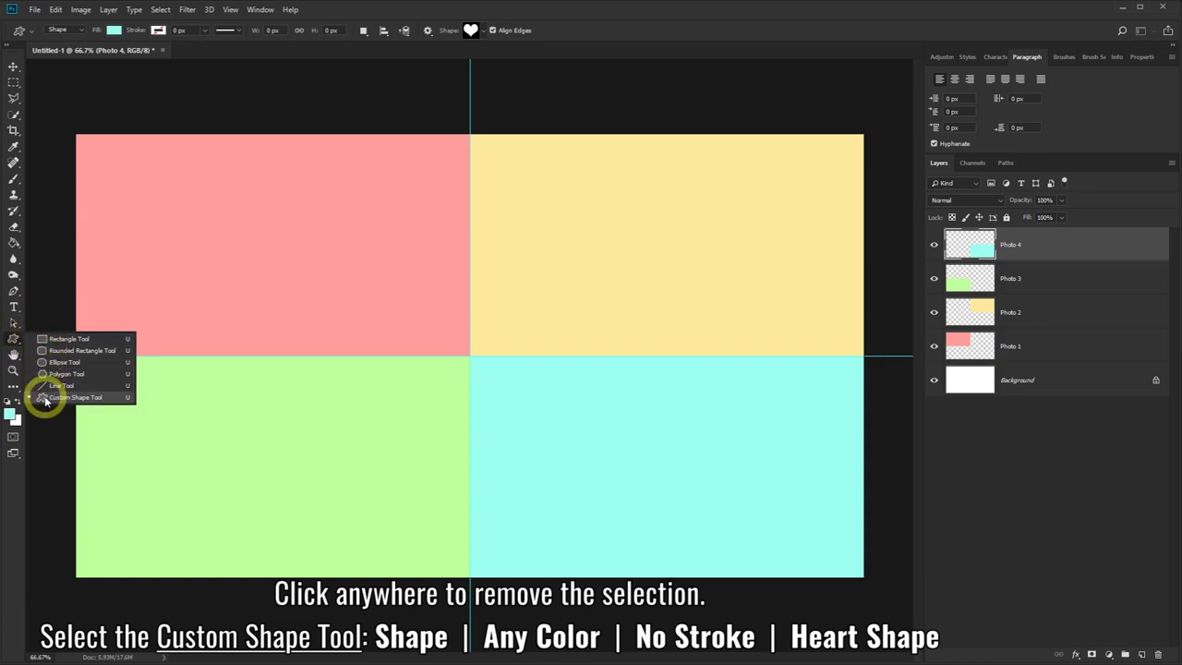
pyautogui.click(71, 398)
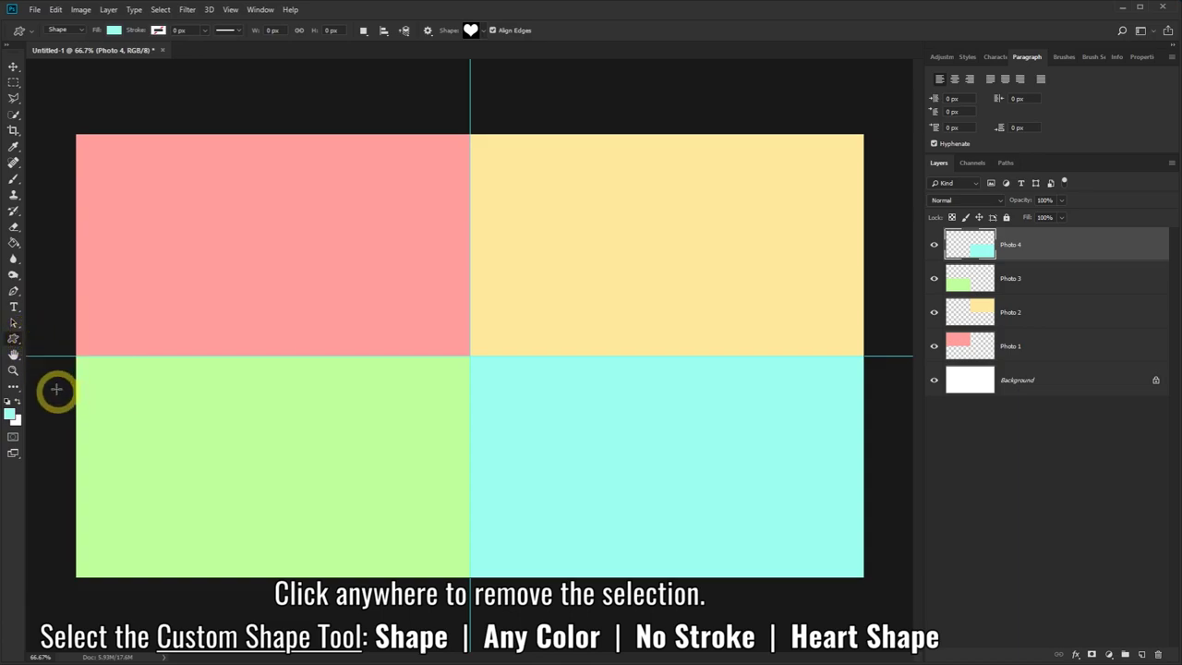
pyautogui.click(11, 413)
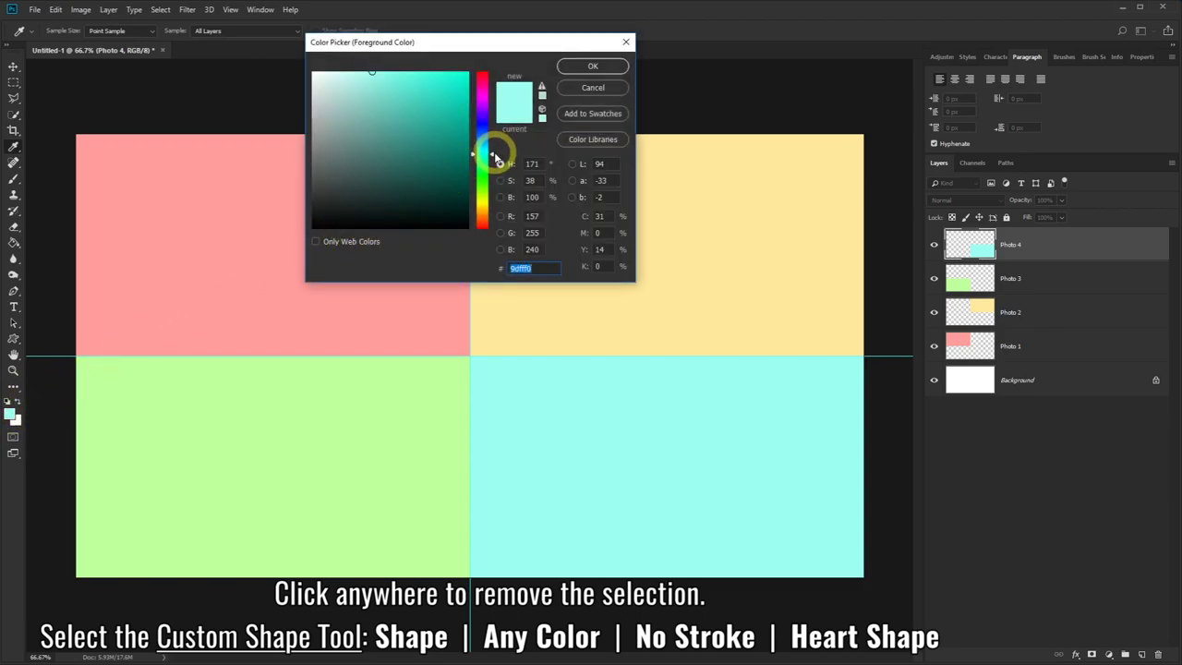
pyautogui.moveTo(493, 157); pyautogui.dragTo(496, 126)
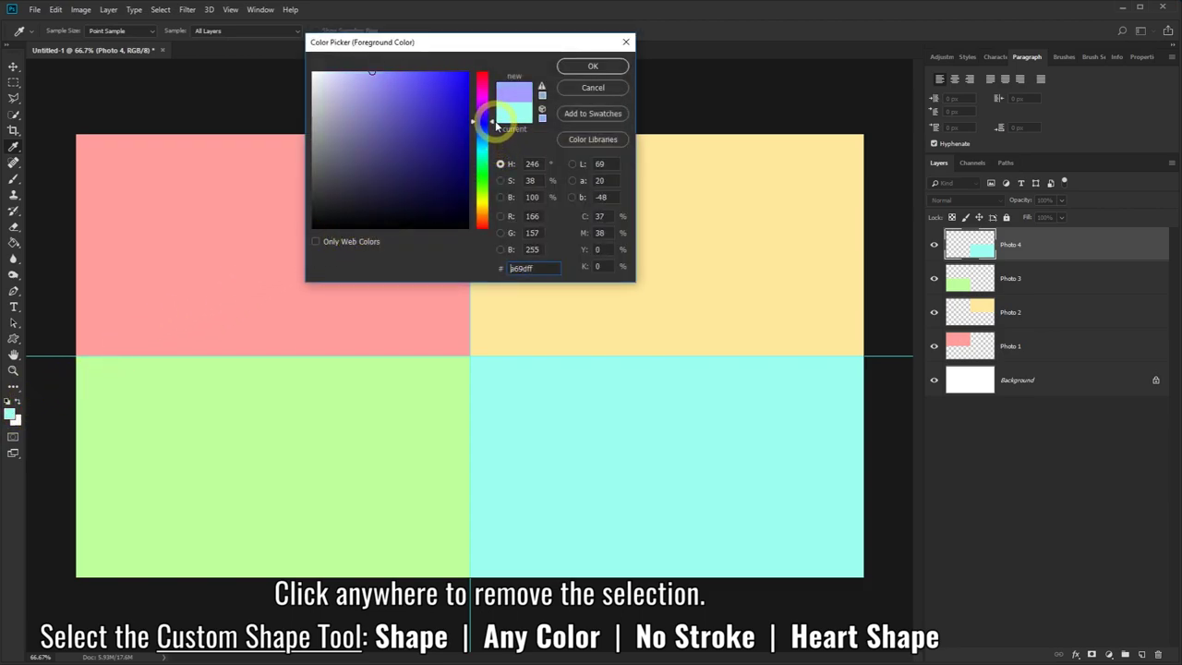
pyautogui.click(576, 70)
pyautogui.press('u')
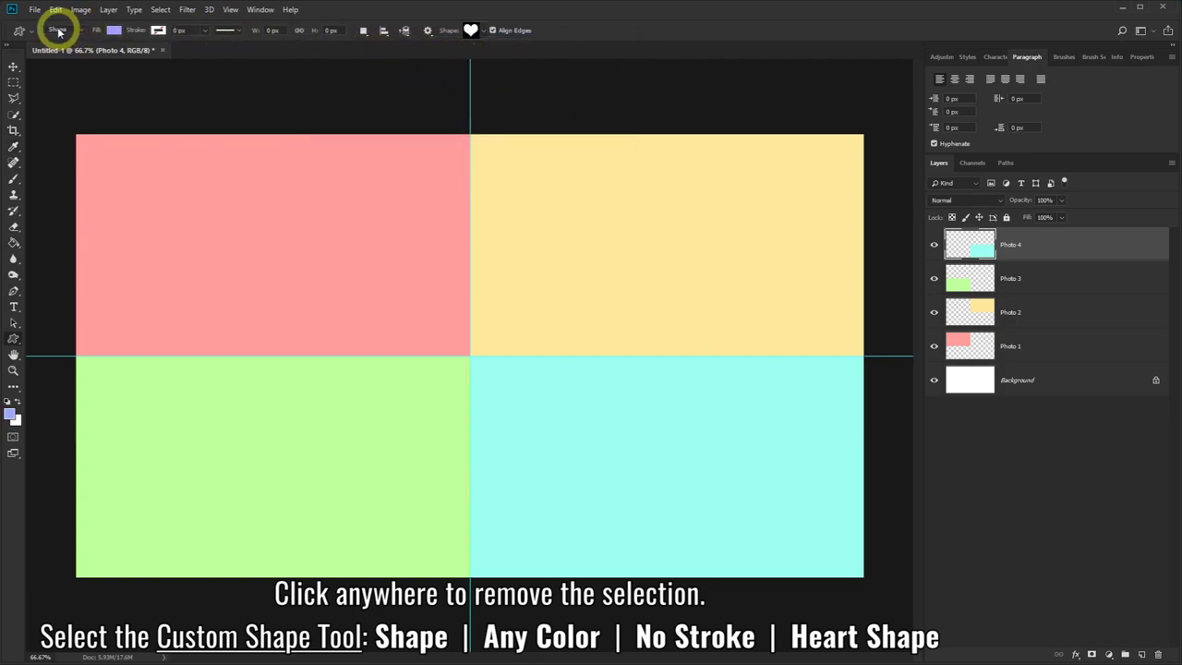
# Set the shape stroke to none and choose the heart from the Shape picker
pyautogui.click(157, 31)
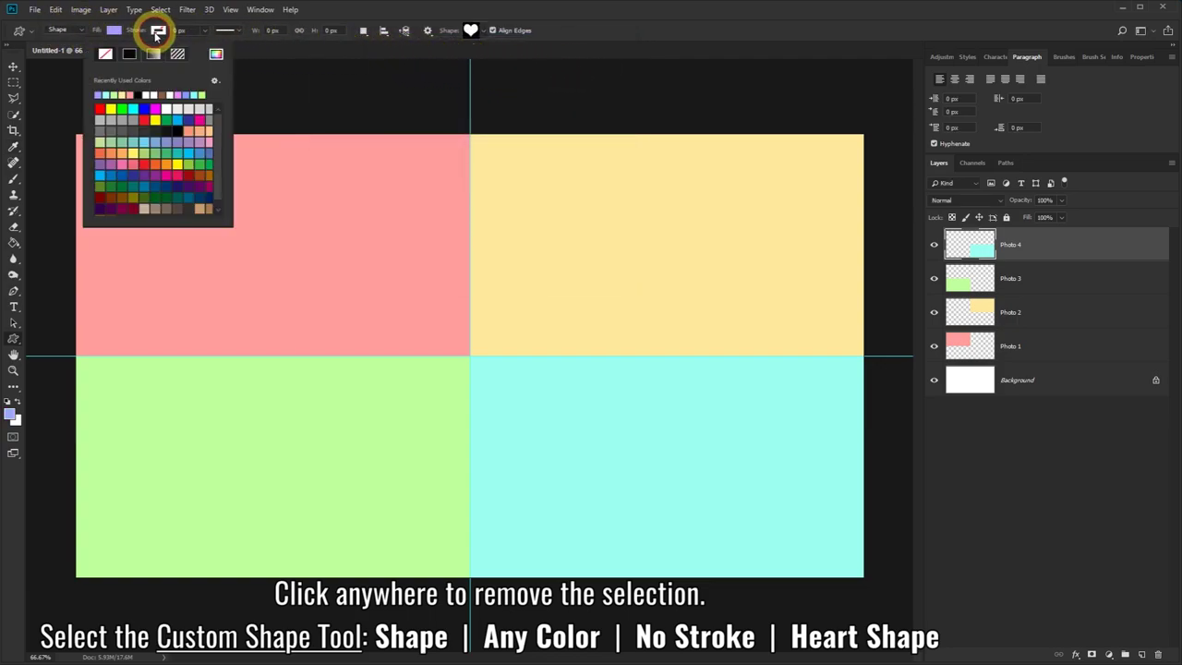
pyautogui.click(320, 11)
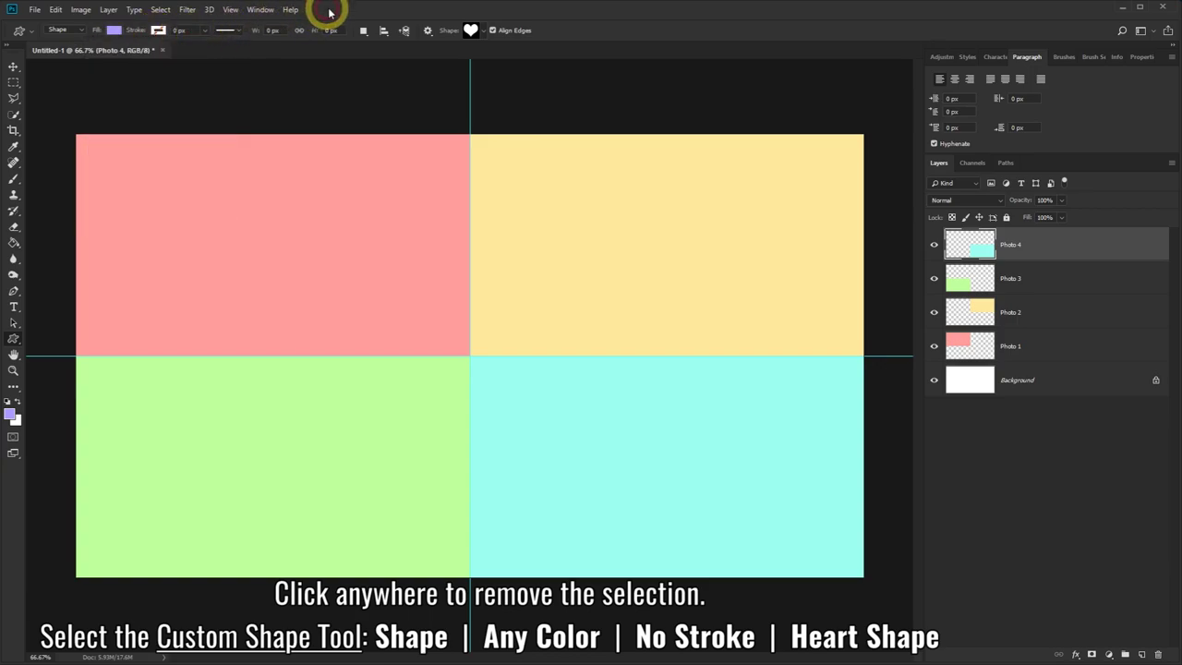
pyautogui.click(483, 32)
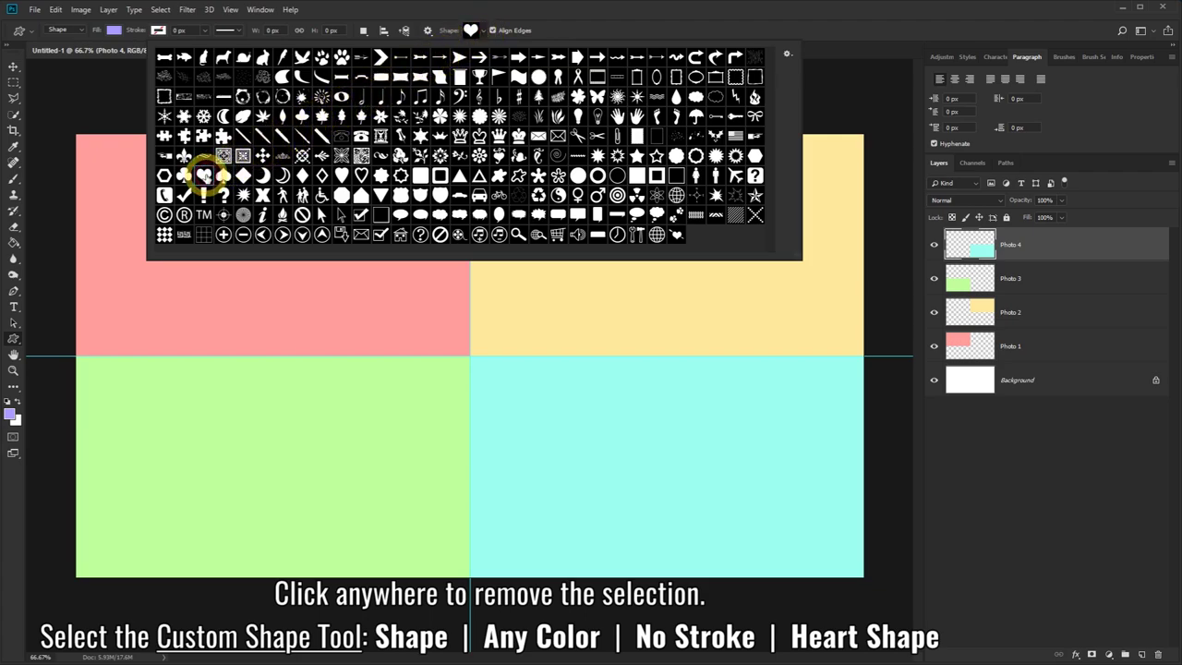
pyautogui.click(553, 21)
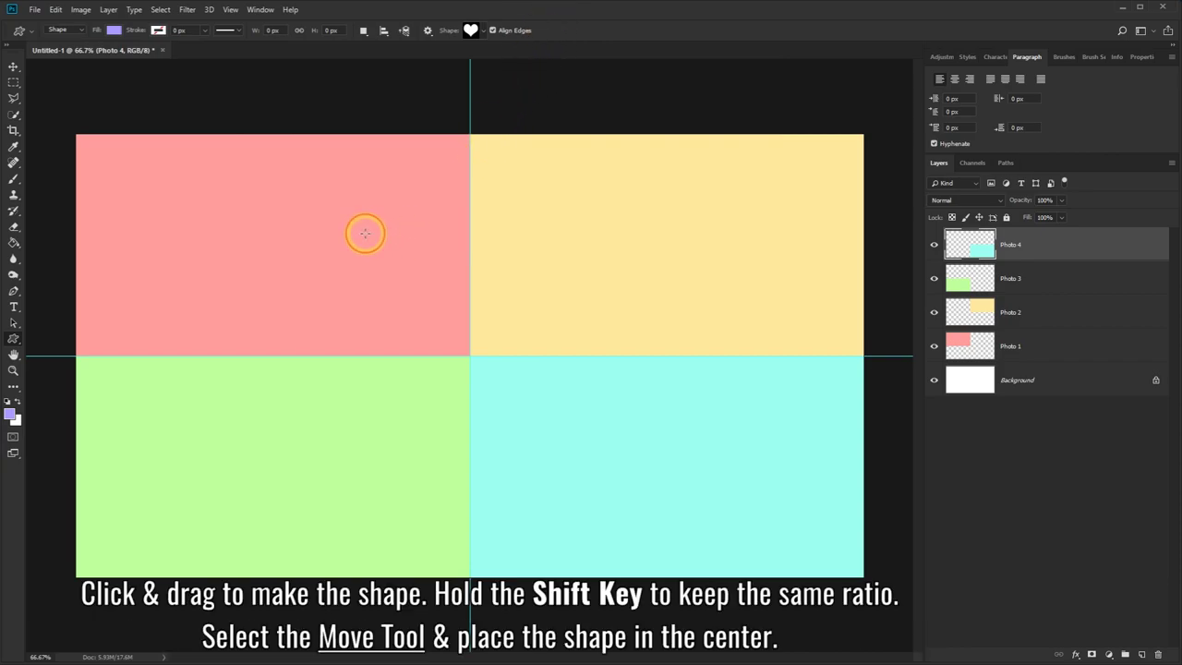
# Draw a lavender heart about 700 × 610 px and centre it on both guides
pyautogui.moveTo(365, 233); pyautogui.dragTo(505, 349)
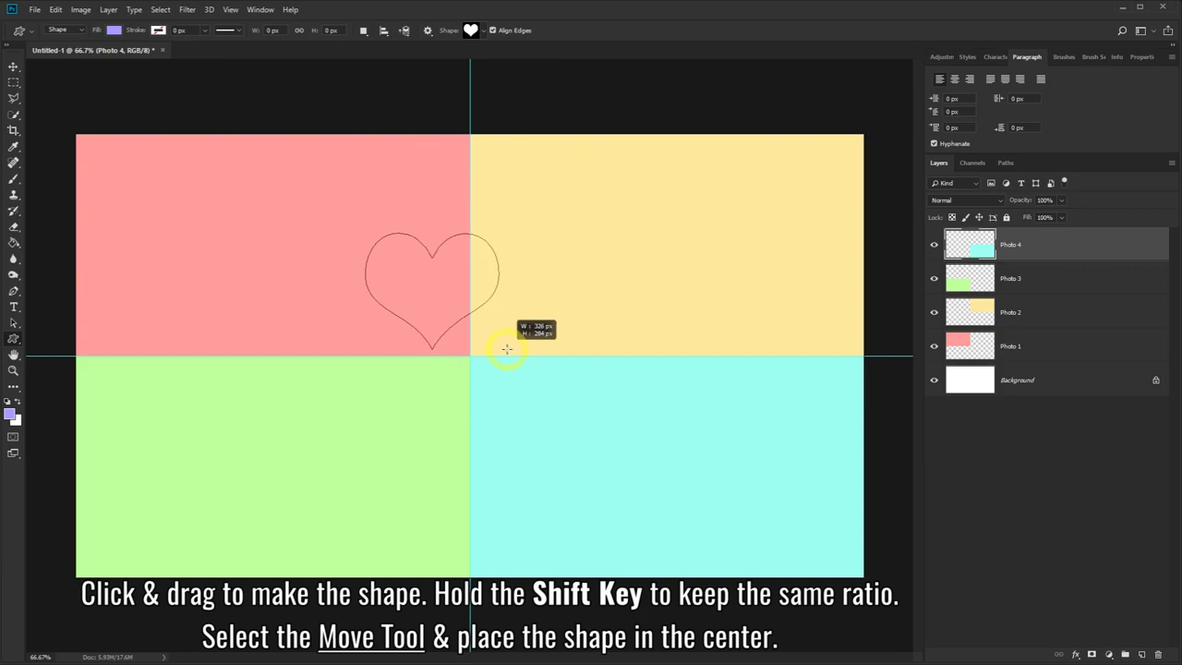
pyautogui.moveTo(506, 349); pyautogui.dragTo(667, 483)
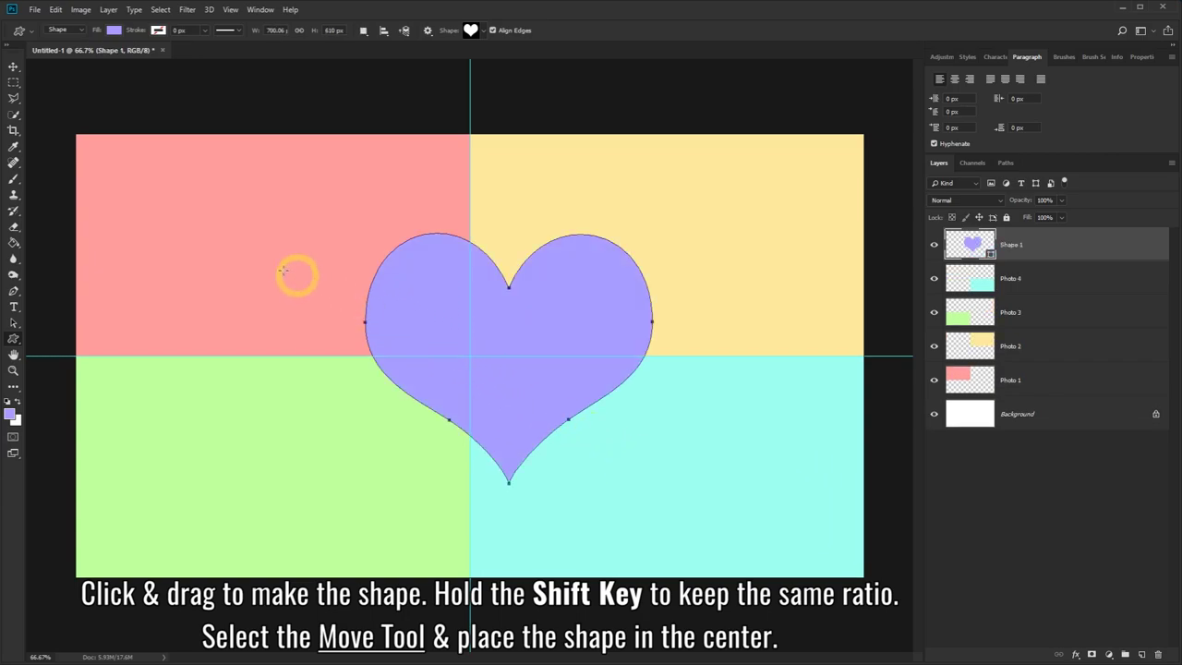
pyautogui.click(13, 68)
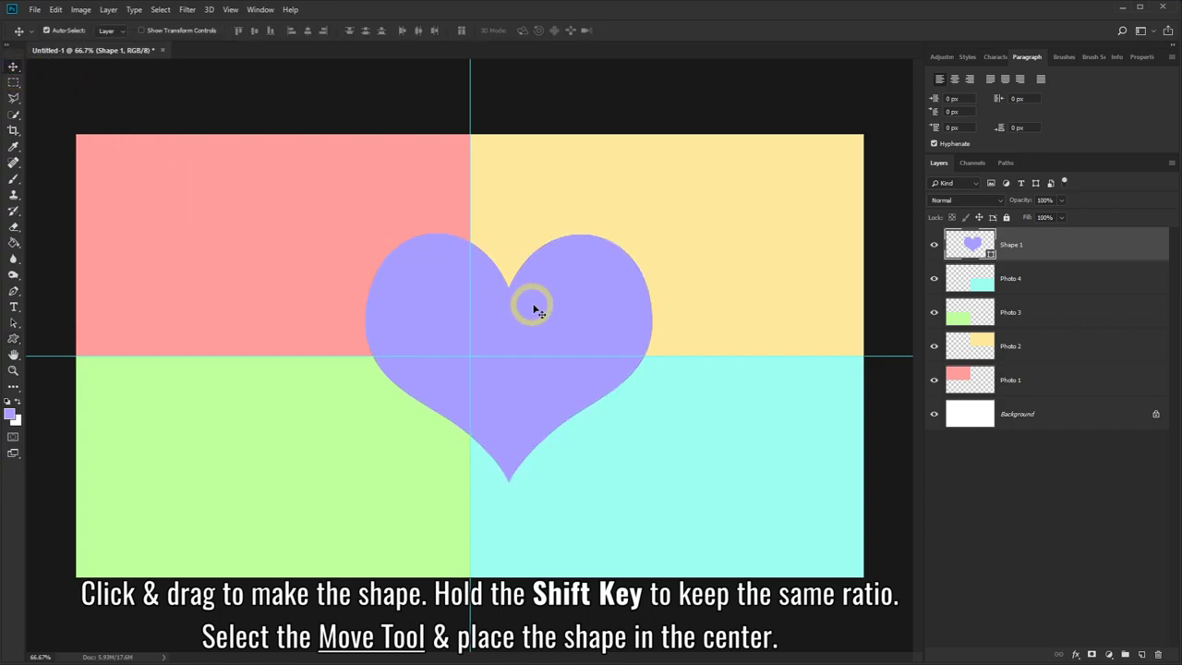
pyautogui.moveTo(546, 311); pyautogui.dragTo(514, 318)
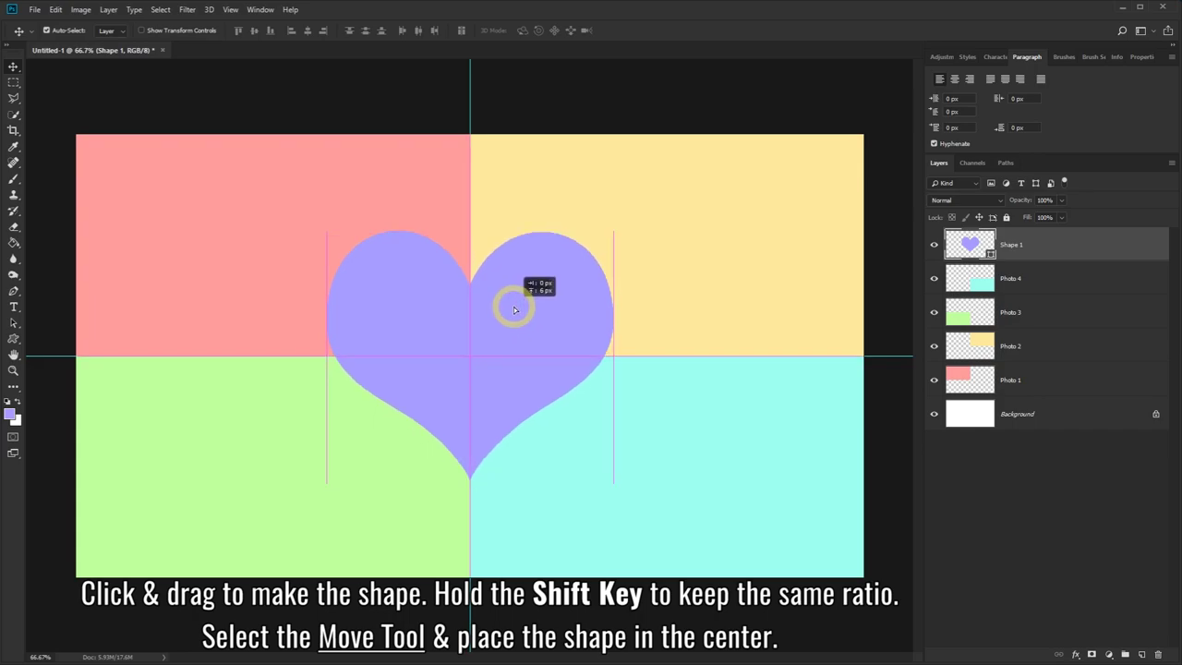
pyautogui.moveTo(514, 318); pyautogui.dragTo(517, 312)
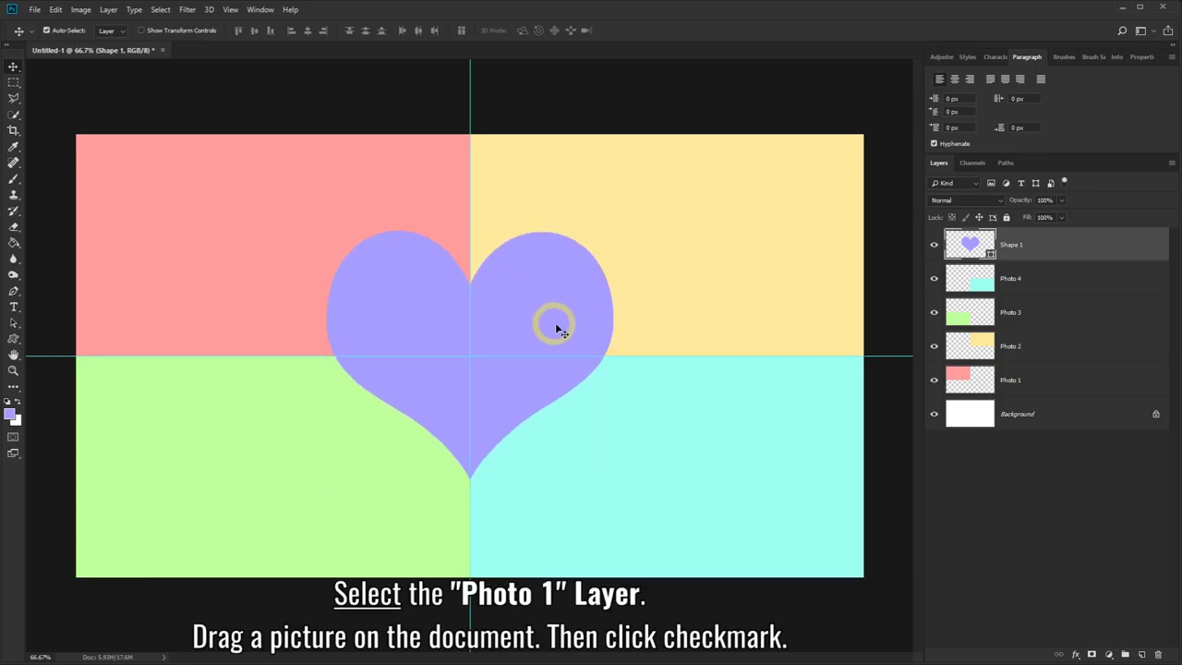
# Place the Photo 1 picture as a committed layer directly above the pink Photo 1 layer
pyautogui.click(1026, 382)
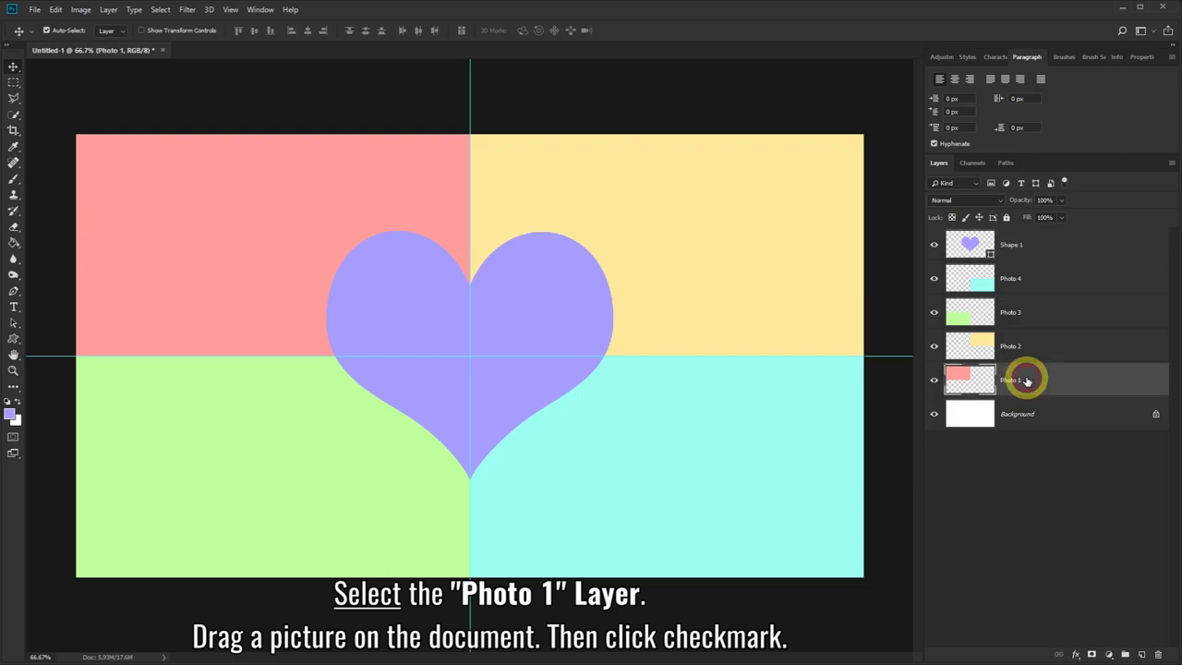
pyautogui.click(957, 382)
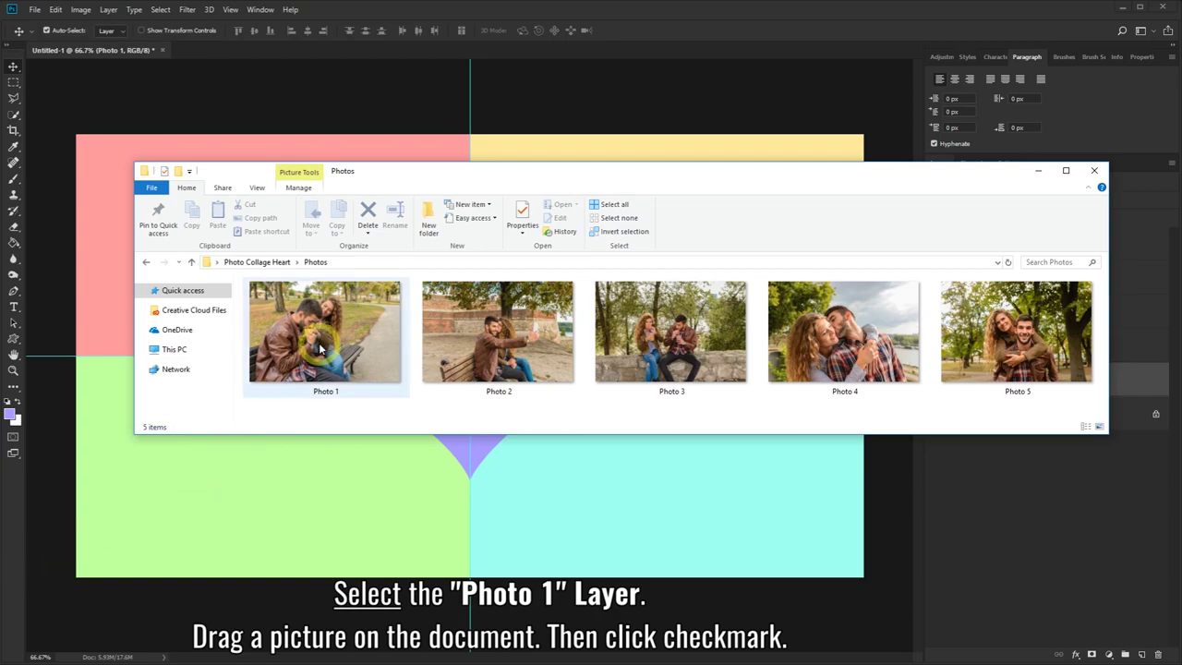
pyautogui.moveTo(321, 348); pyautogui.dragTo(318, 496)
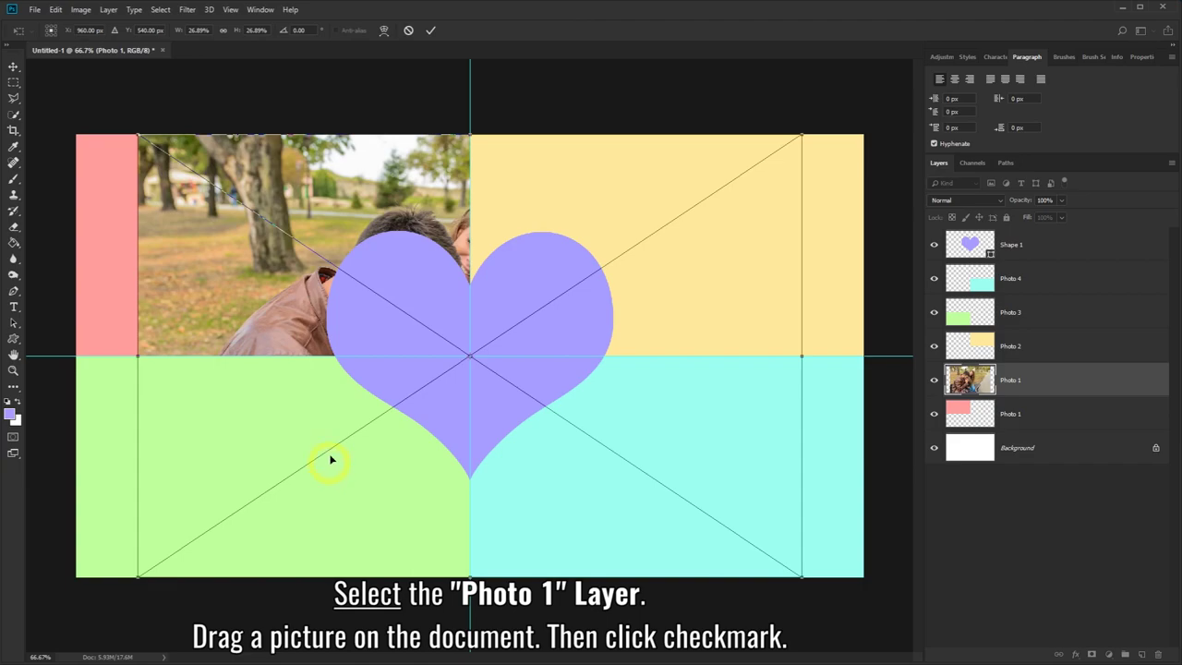
pyautogui.click(431, 33)
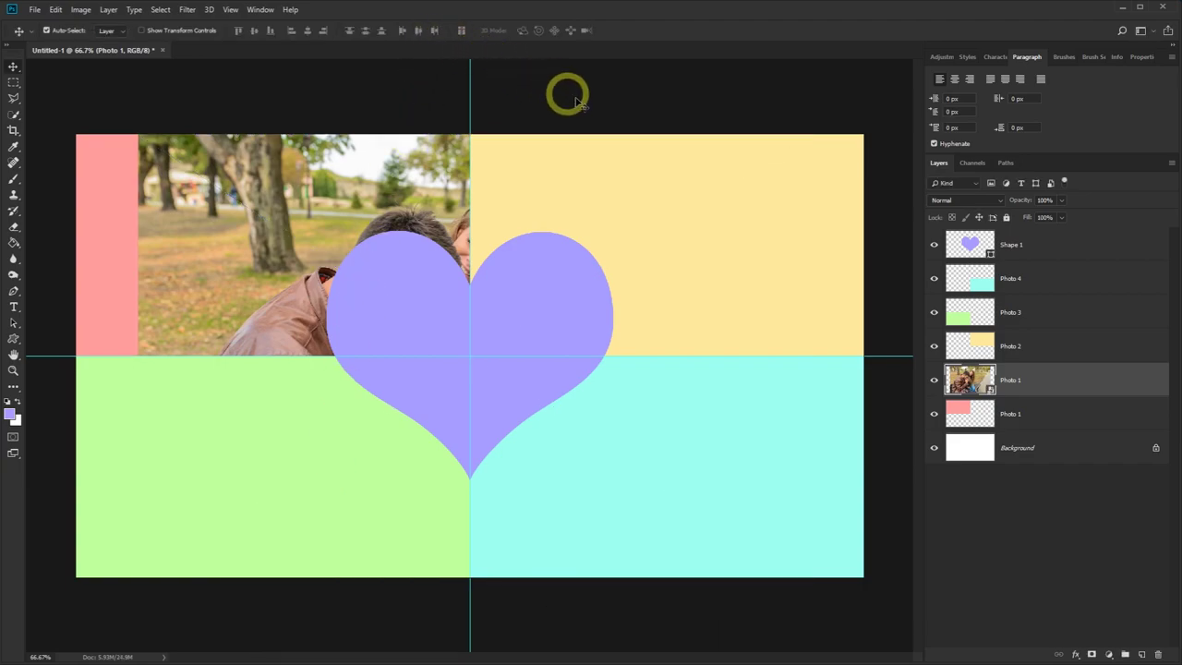
# Clip the Photo 1 picture to the pink Photo 1 layer
pyautogui.rightClick(1056, 379)
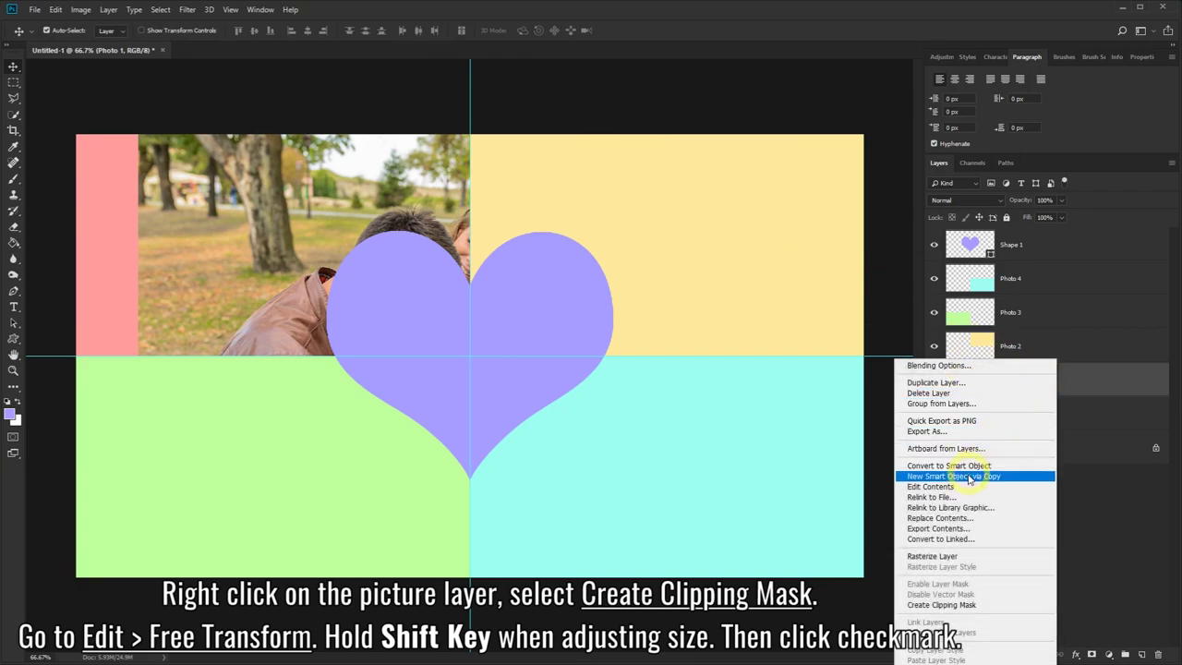
pyautogui.click(977, 610)
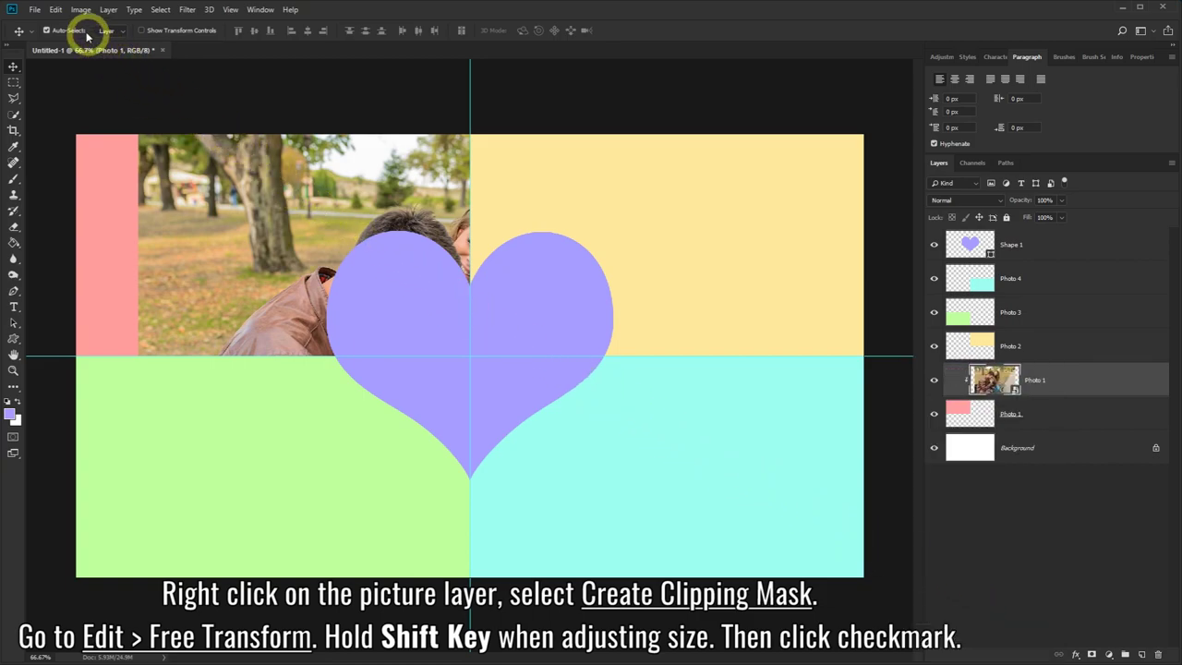
pyautogui.click(56, 11)
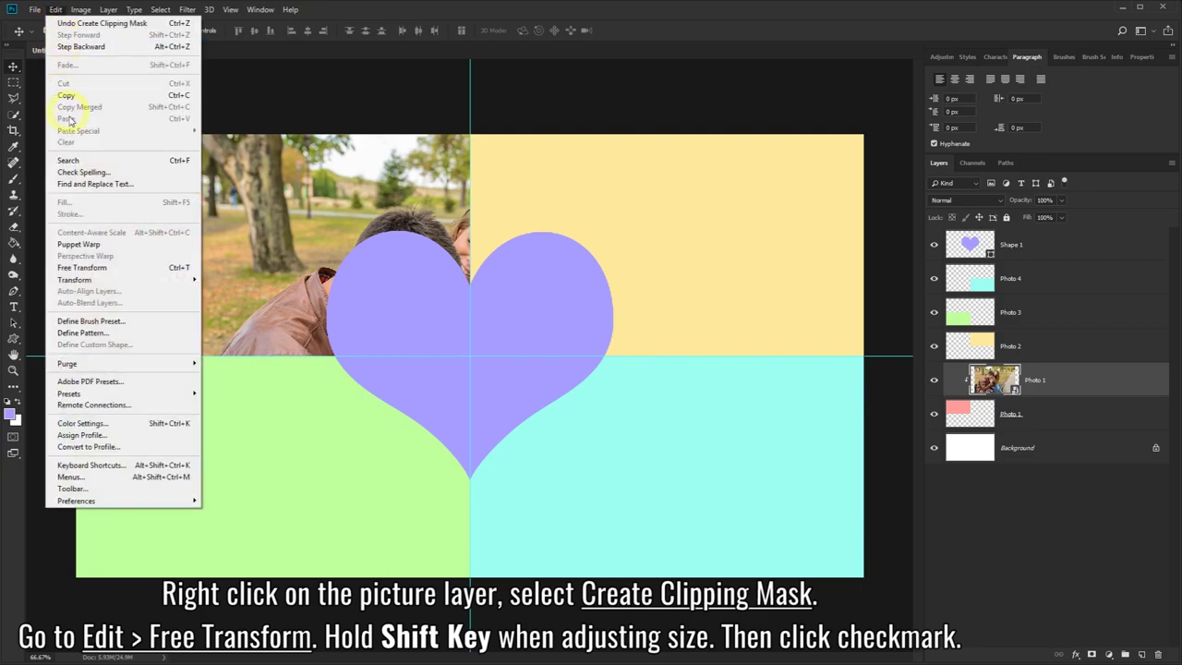
pyautogui.click(75, 267)
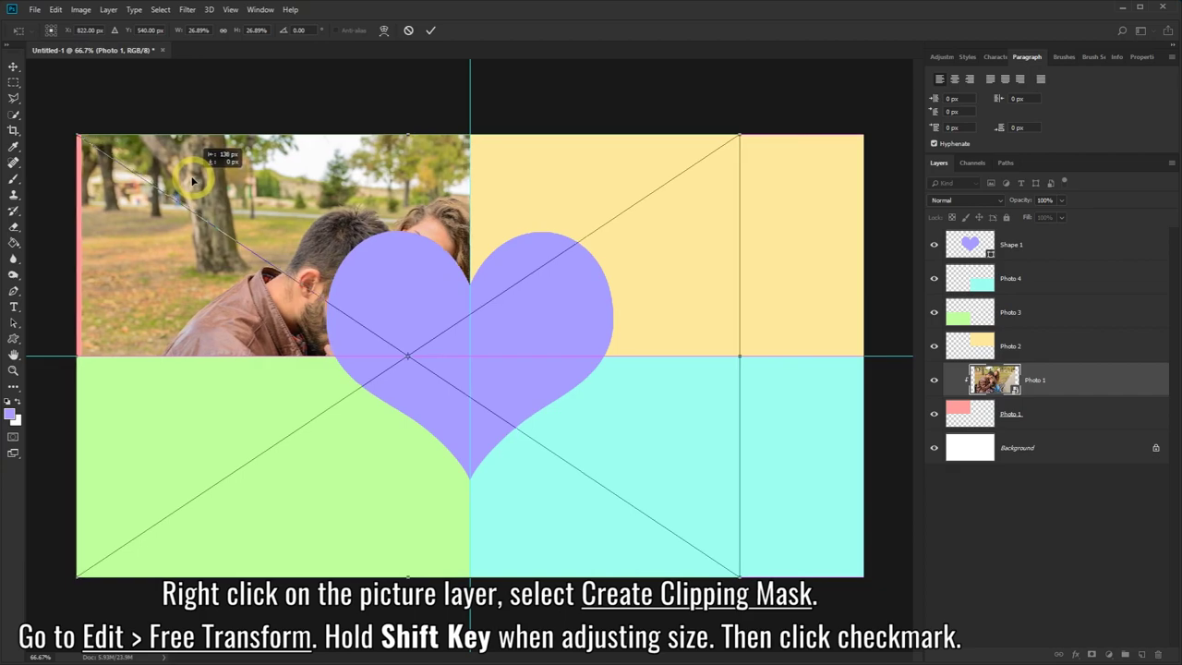
# Shrink the first photo proportionally and position it to fill the top-left quarter
pyautogui.moveTo(252, 184); pyautogui.dragTo(190, 185)
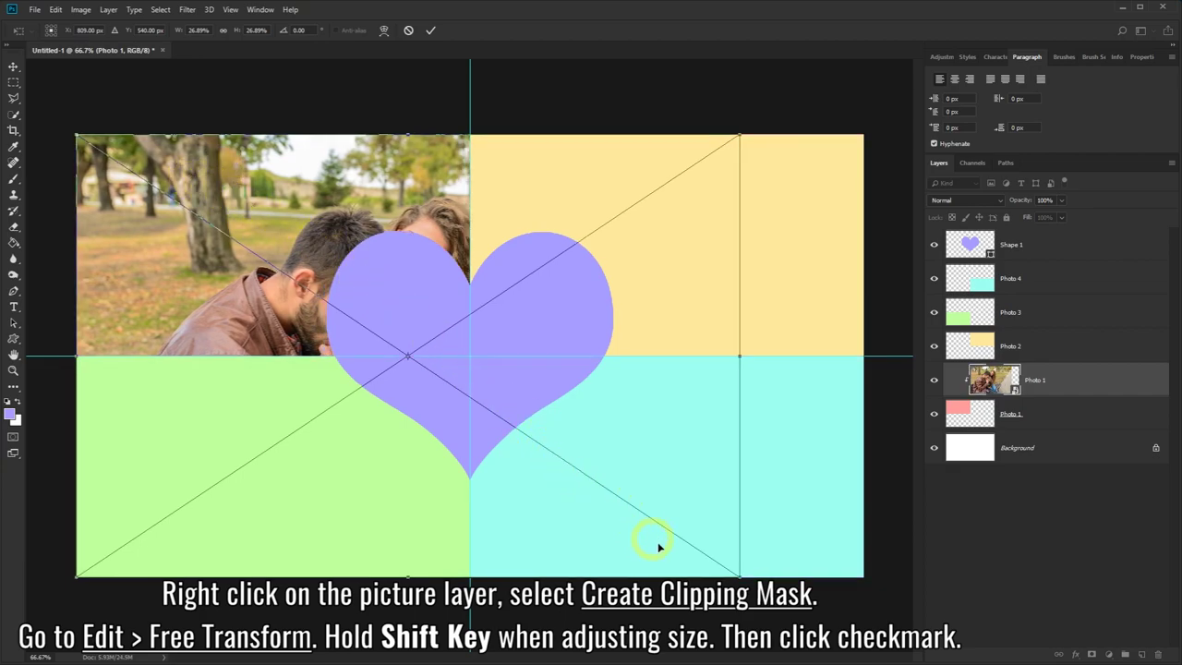
pyautogui.moveTo(739, 575); pyautogui.dragTo(508, 470)
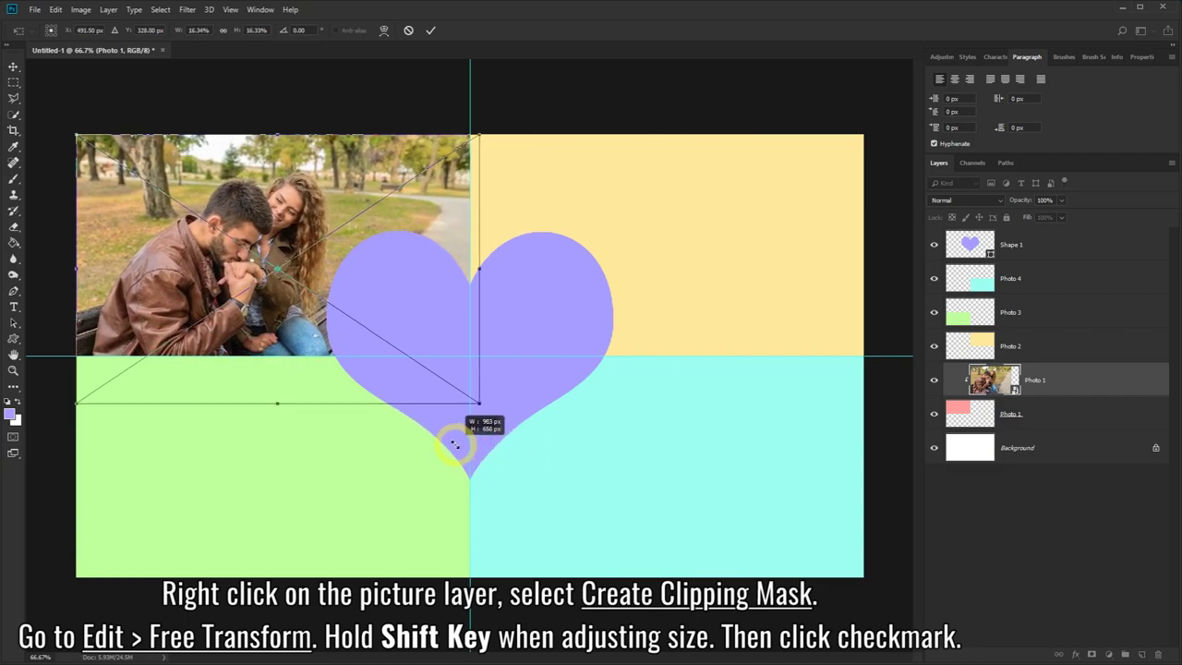
pyautogui.moveTo(509, 470); pyautogui.dragTo(455, 445)
pyautogui.moveTo(418, 327); pyautogui.dragTo(406, 310)
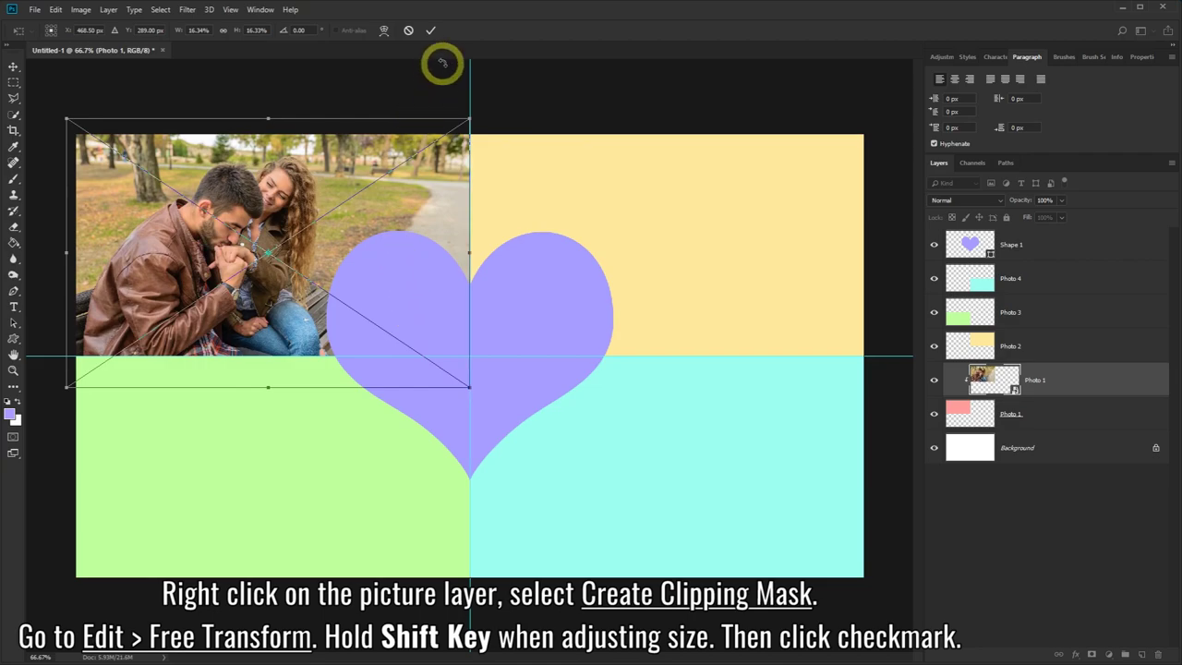
pyautogui.click(431, 34)
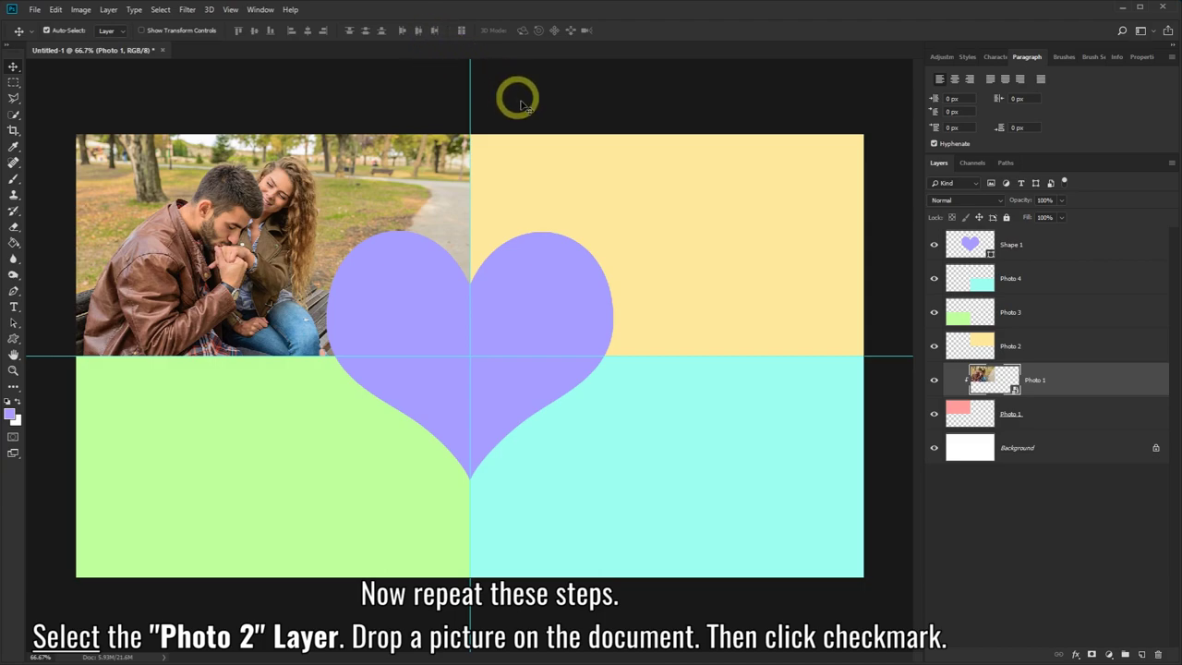
# Place the Photo 2 picture as a committed layer directly above the yellow Photo 2 layer
pyautogui.click(1046, 348)
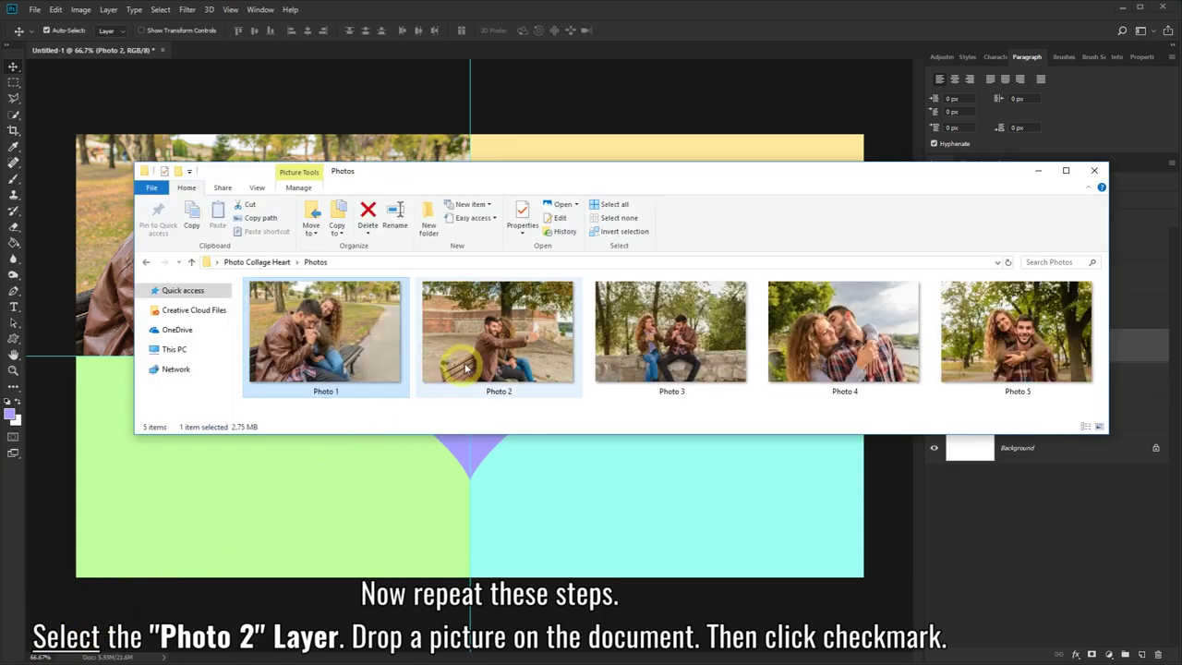
pyautogui.moveTo(498, 351); pyautogui.dragTo(564, 476)
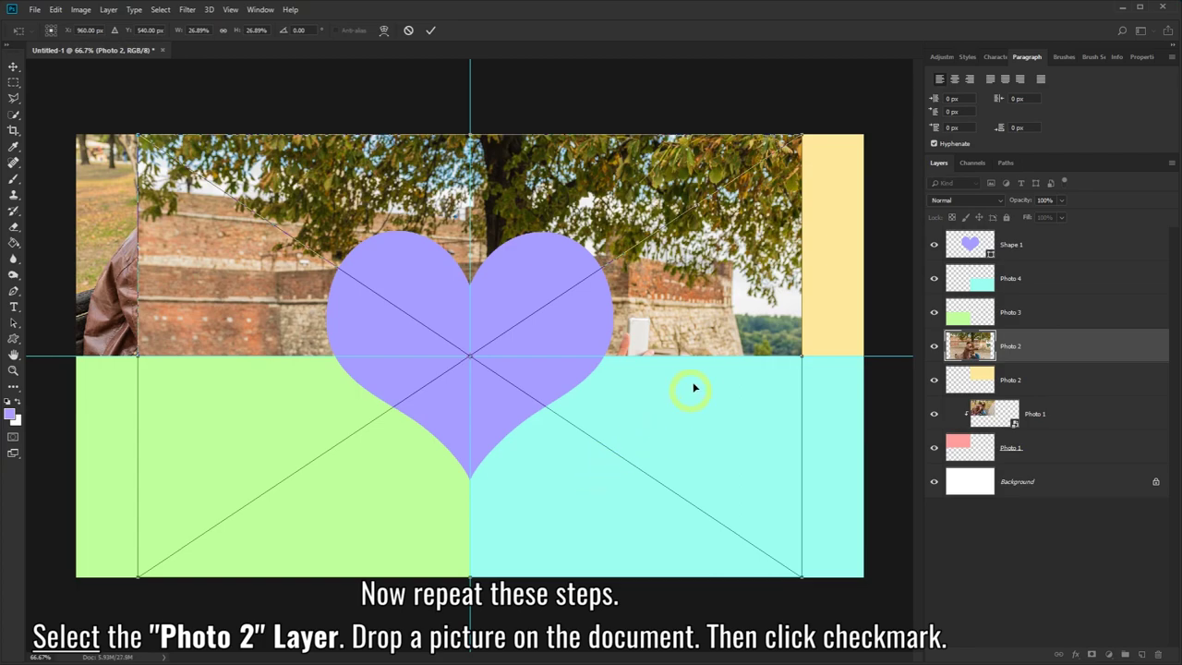
pyautogui.click(428, 31)
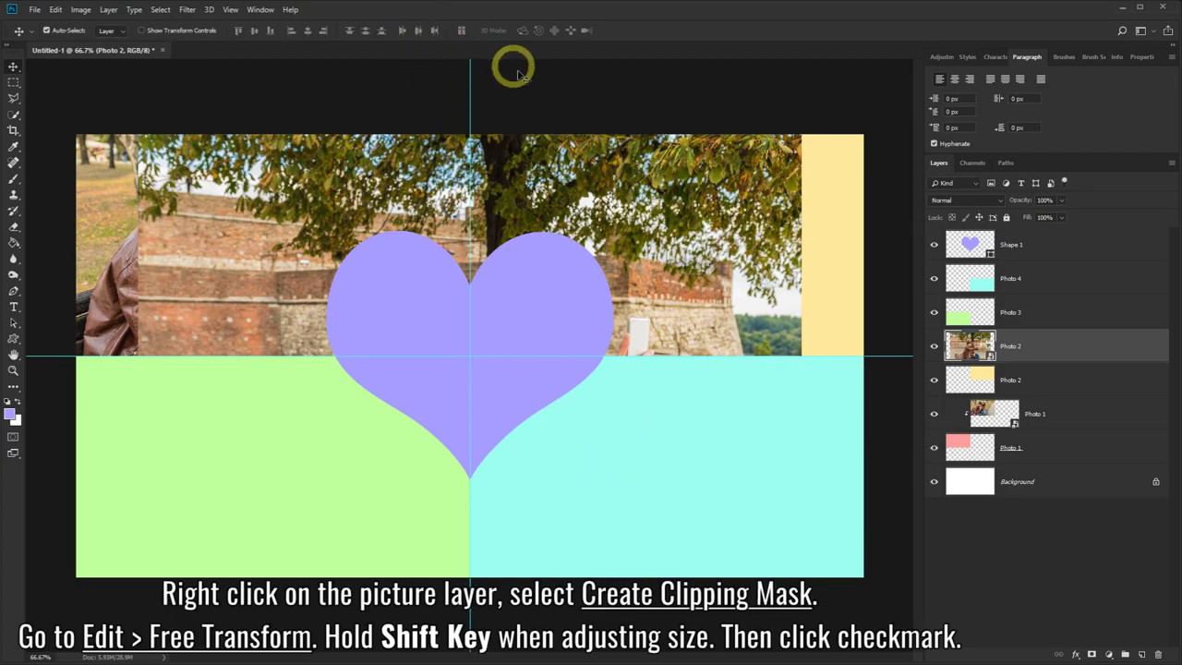
# Clip the second photo to the yellow layer and scale it to fill the top-right quadrant
pyautogui.rightClick(1049, 346)
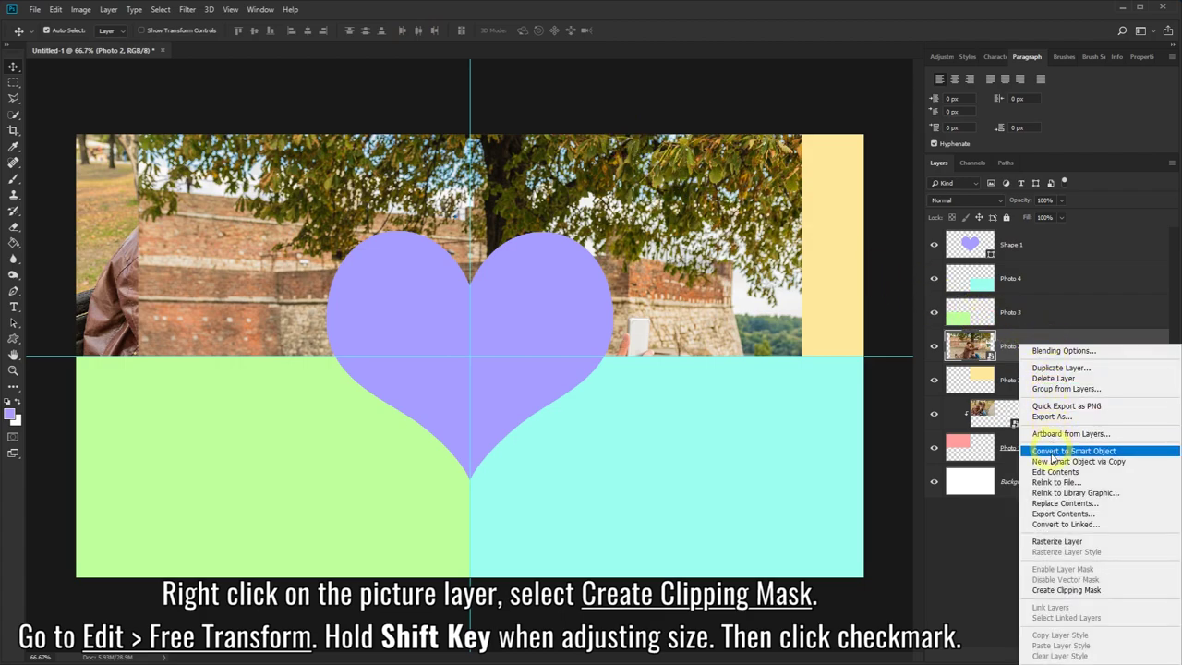
pyautogui.click(1052, 590)
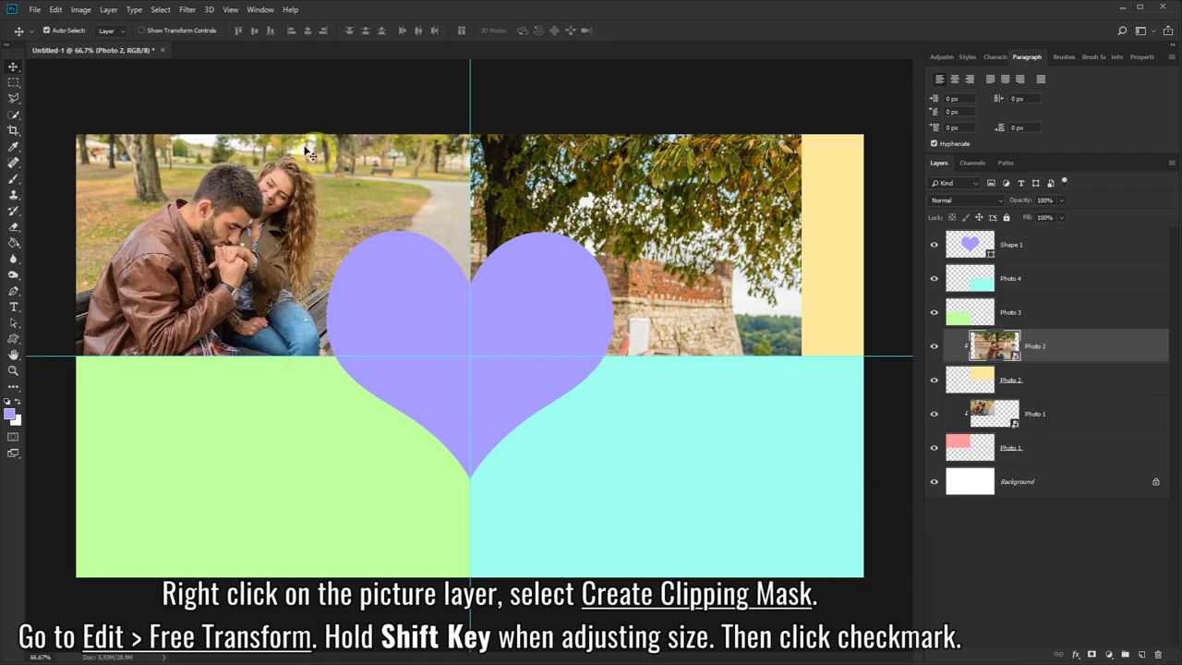
pyautogui.click(55, 9)
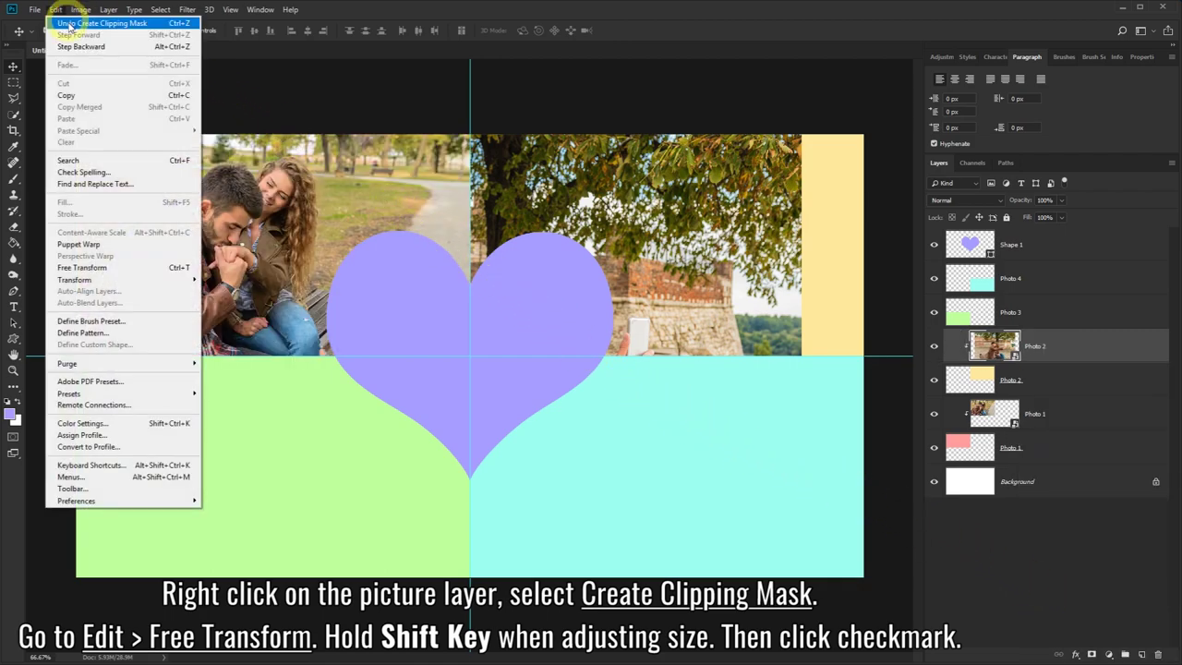
pyautogui.click(88, 268)
pyautogui.moveTo(342, 254); pyautogui.dragTo(416, 237)
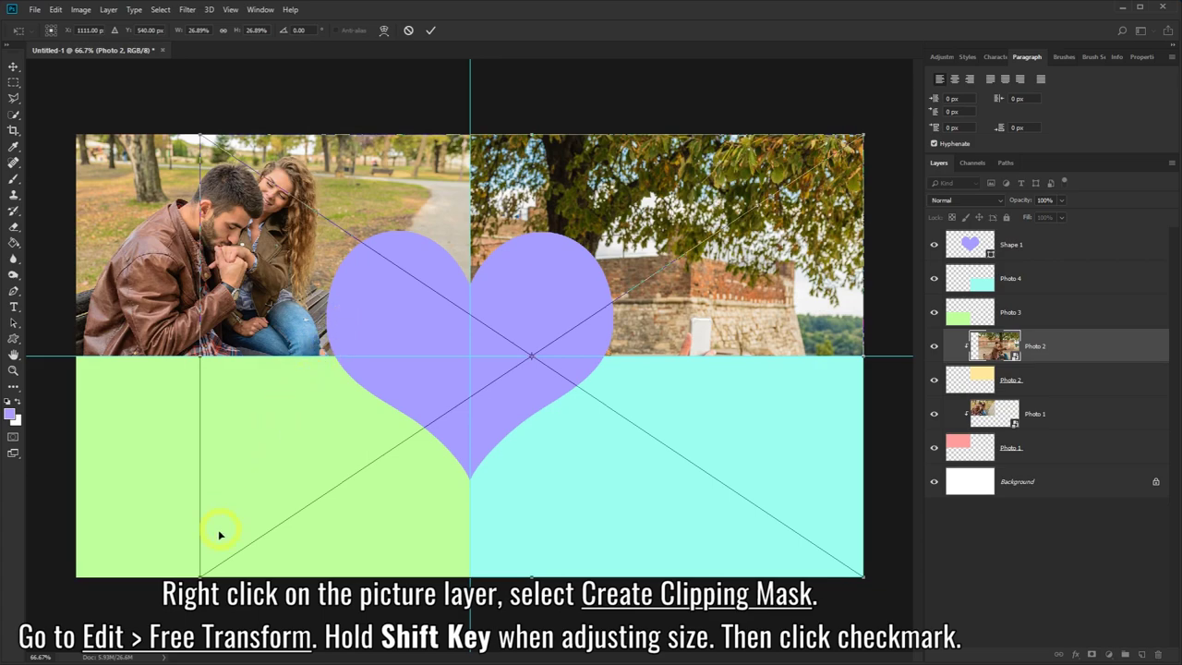
pyautogui.moveTo(200, 574); pyautogui.dragTo(485, 429)
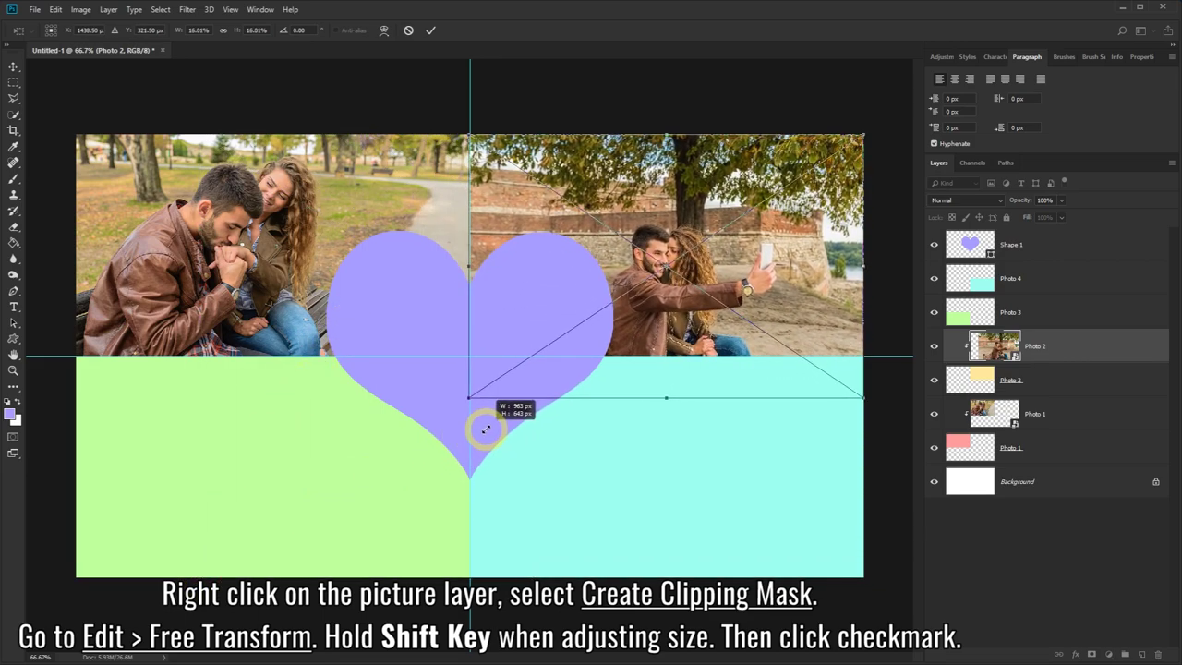
pyautogui.moveTo(736, 300); pyautogui.dragTo(781, 247)
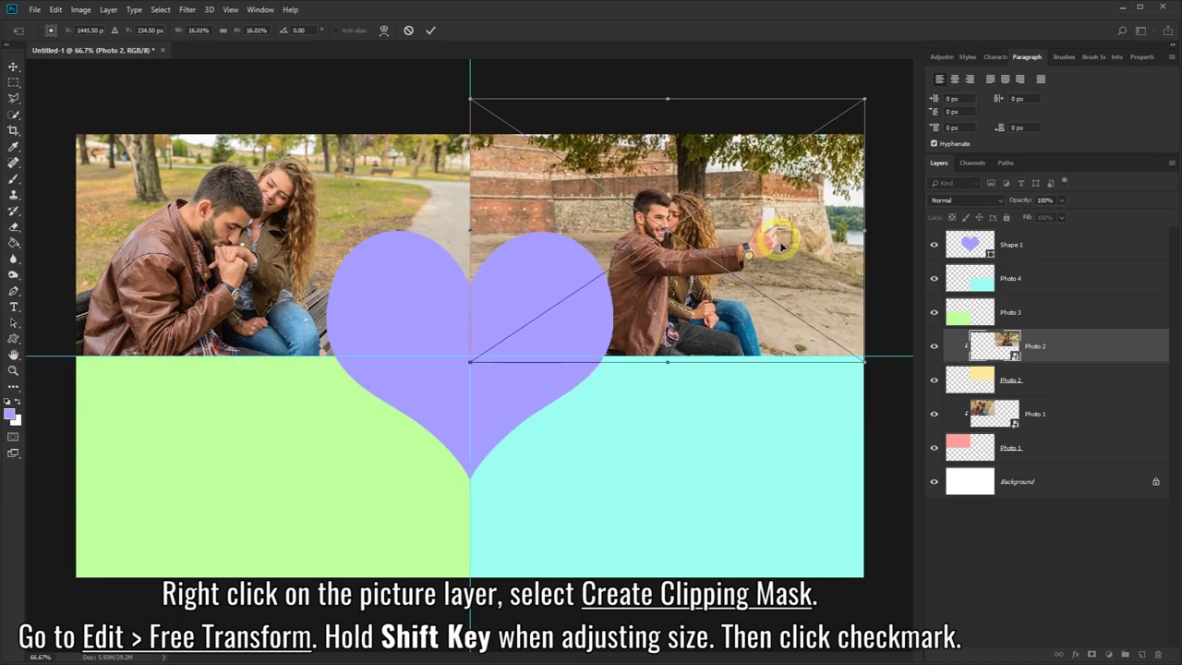
pyautogui.moveTo(863, 358)
pyautogui.mouseDown()
pyautogui.moveTo(935, 414)
pyautogui.moveTo(924, 402)
pyautogui.mouseUp()
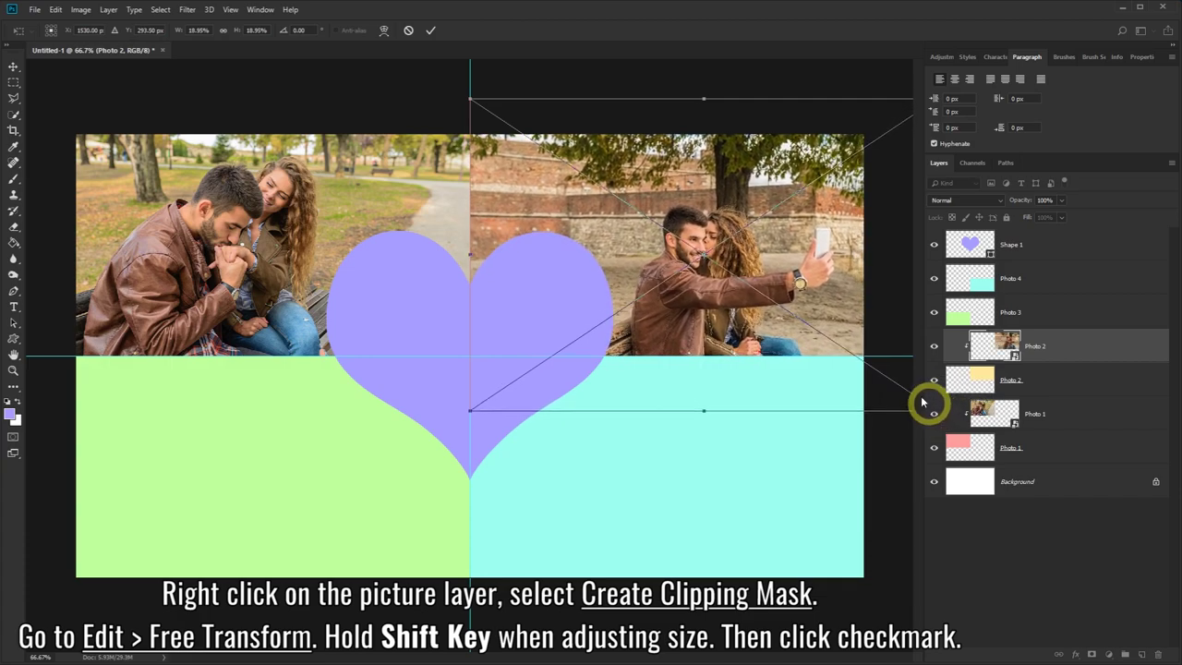
pyautogui.moveTo(837, 299); pyautogui.dragTo(833, 262)
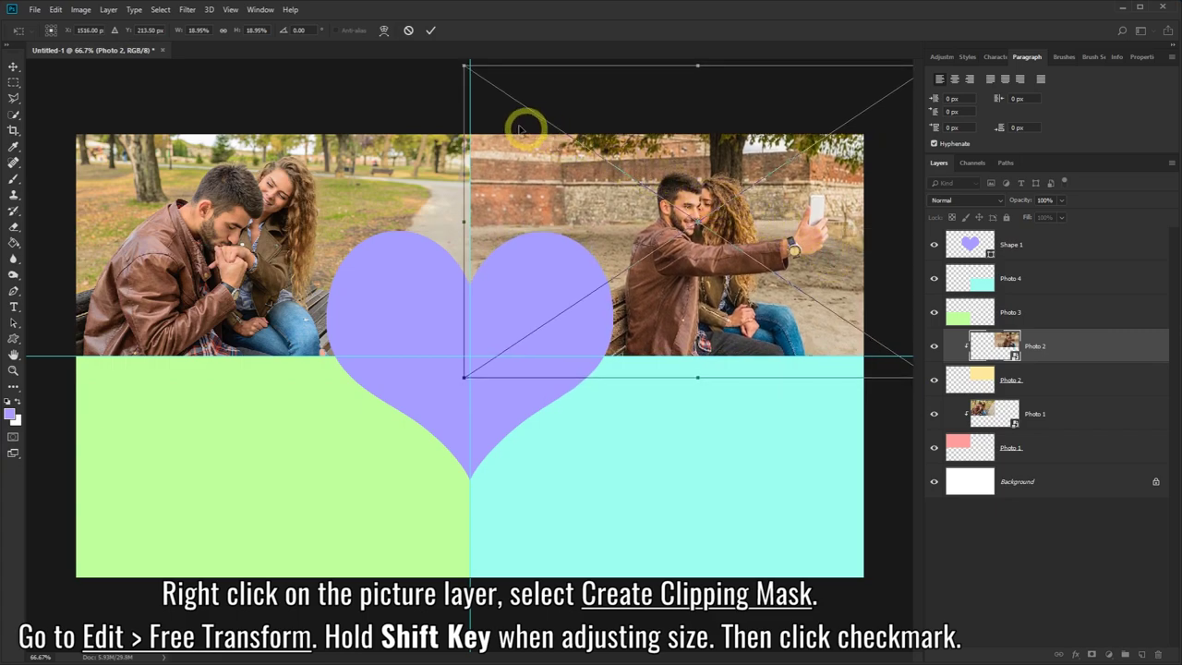
pyautogui.click(429, 36)
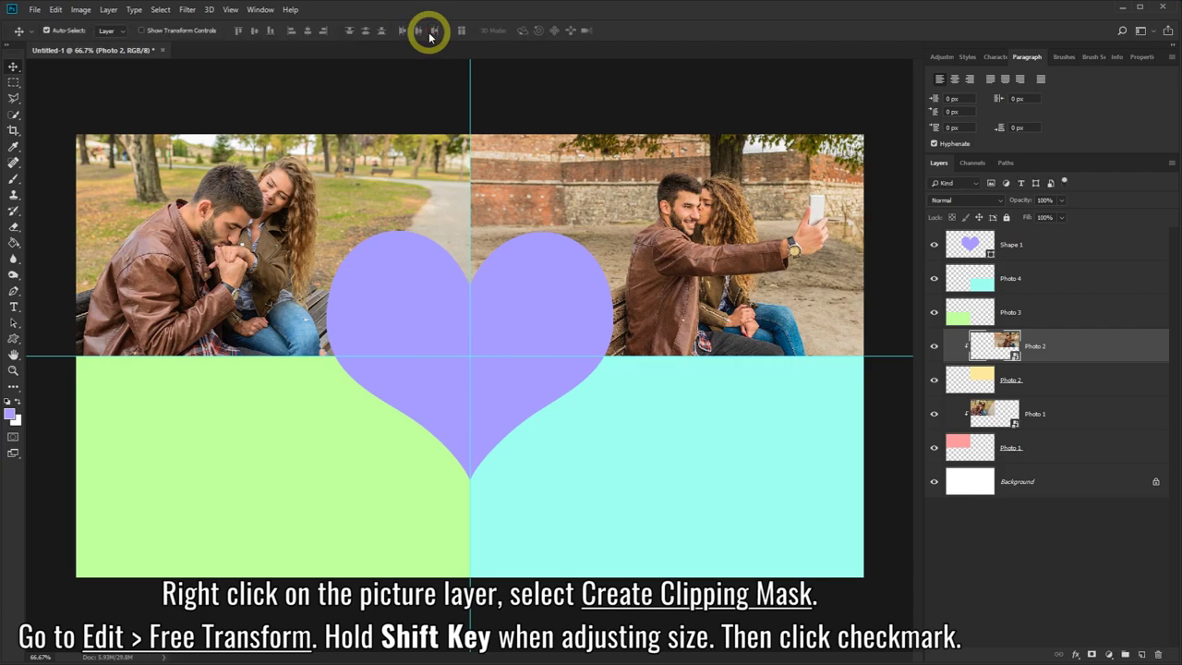
# Place the Photo 3 picture onto the collage above the Photo 3 layer
pyautogui.click(1039, 316)
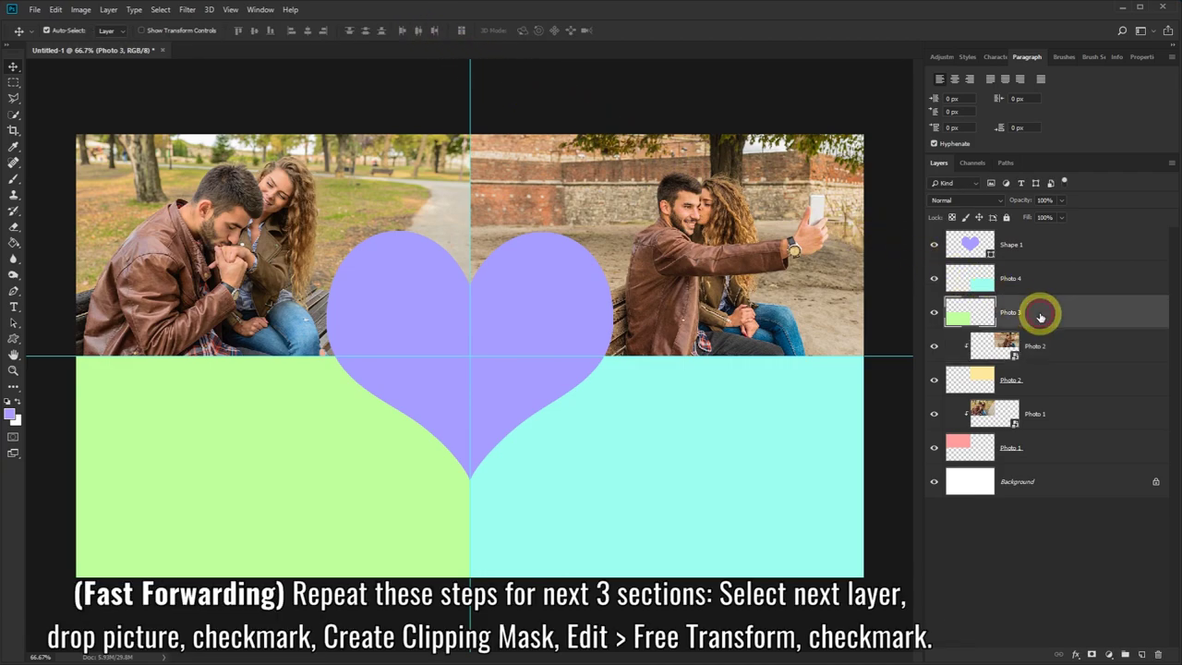
pyautogui.hotkey('alt', 'Tab')
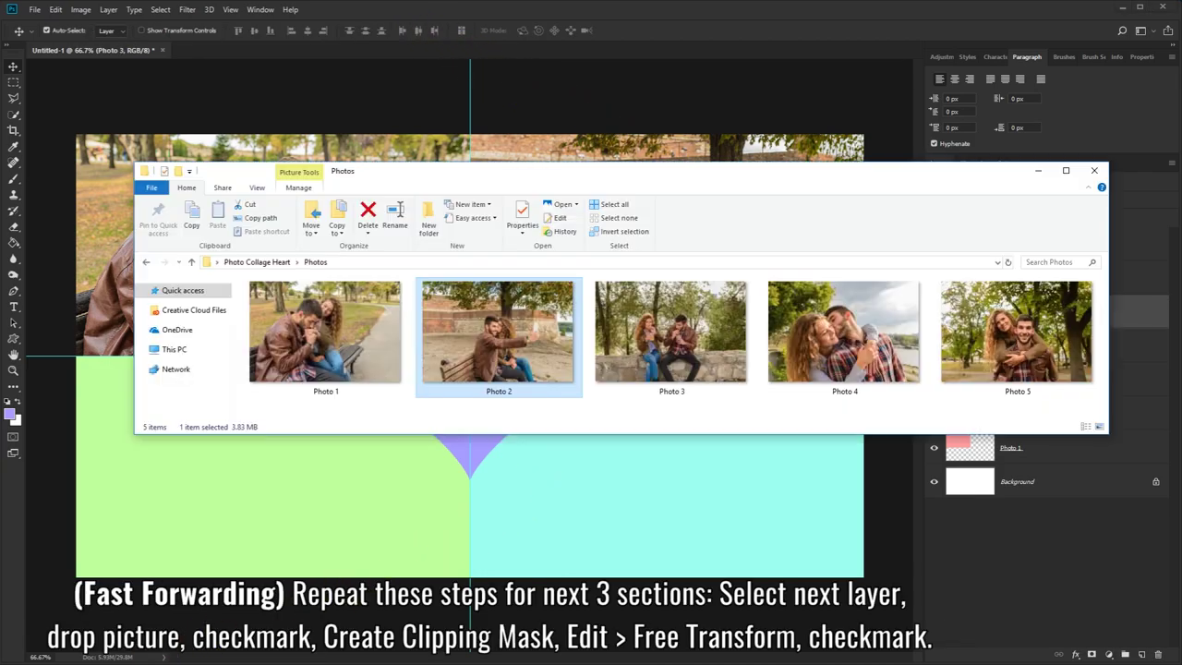
pyautogui.moveTo(670, 332); pyautogui.dragTo(630, 469)
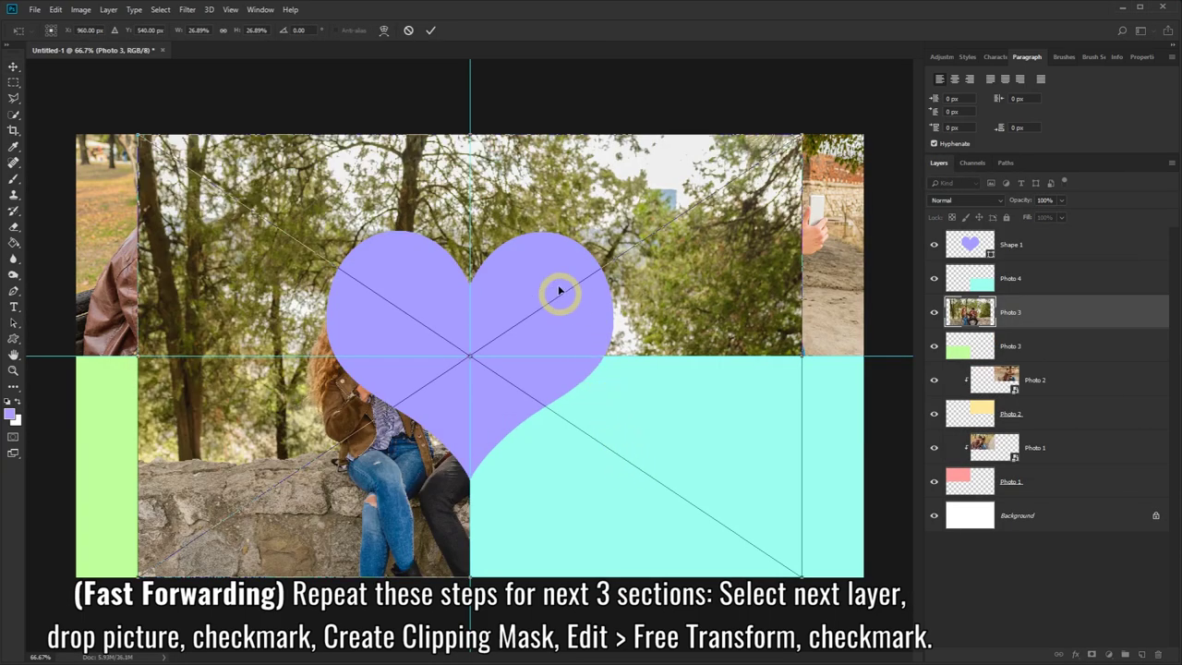
pyautogui.click(430, 30)
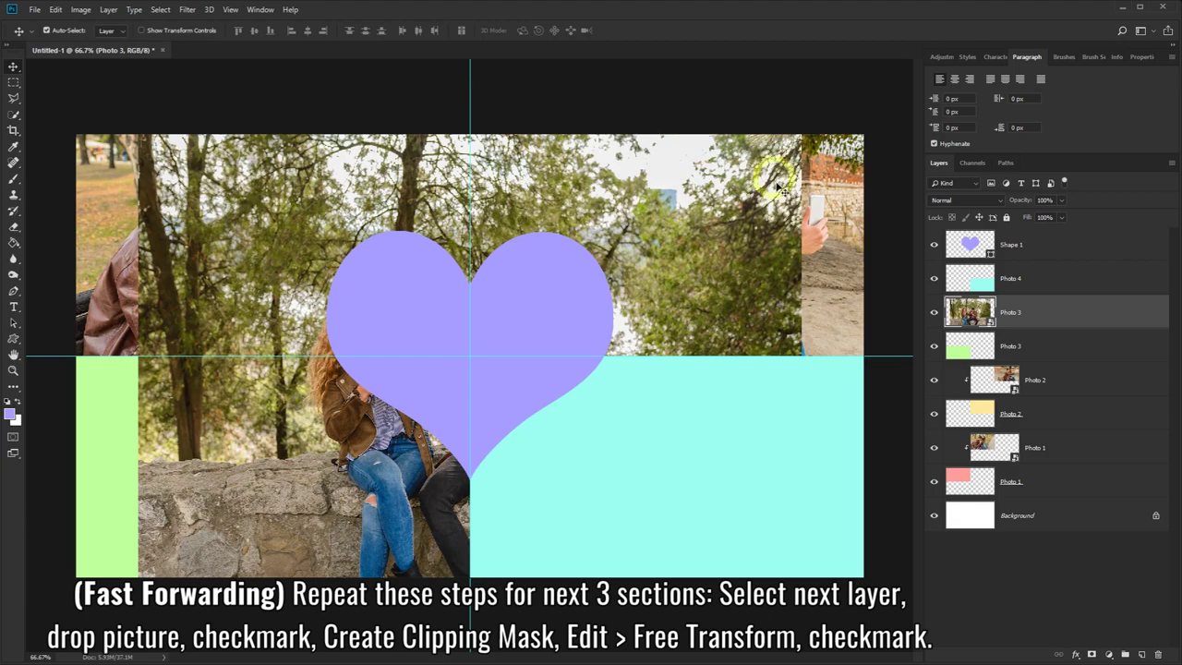
# Clip the third photo to the green layer and resize it into the bottom-left quadrant
pyautogui.rightClick(1052, 311)
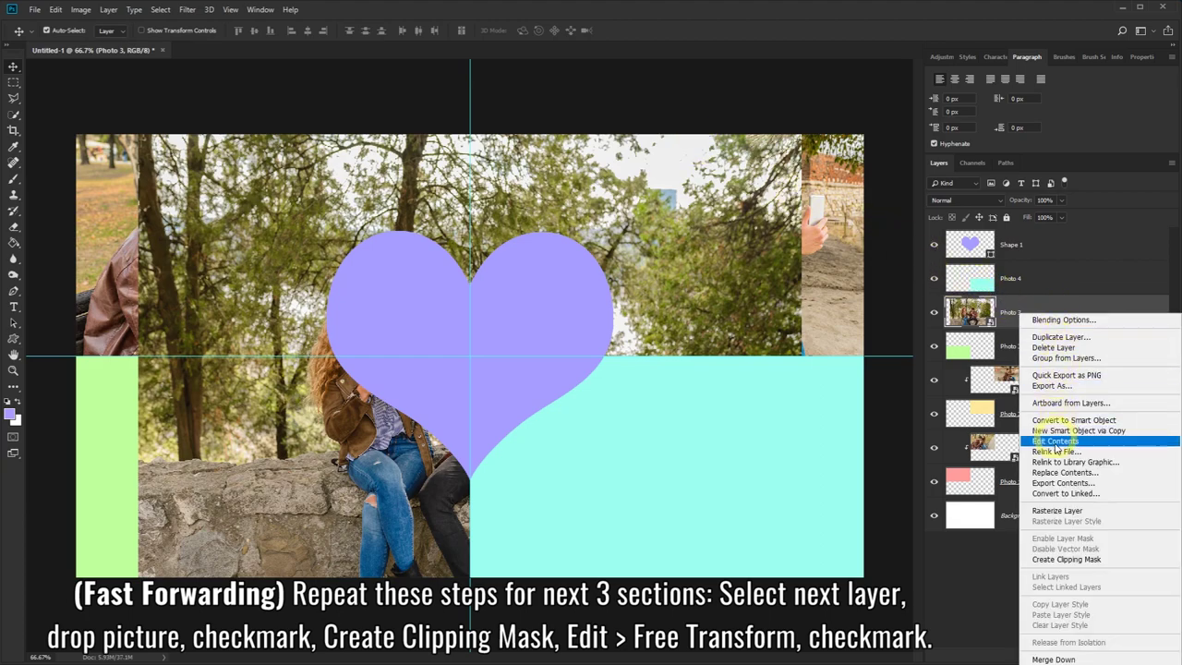
pyautogui.click(1054, 558)
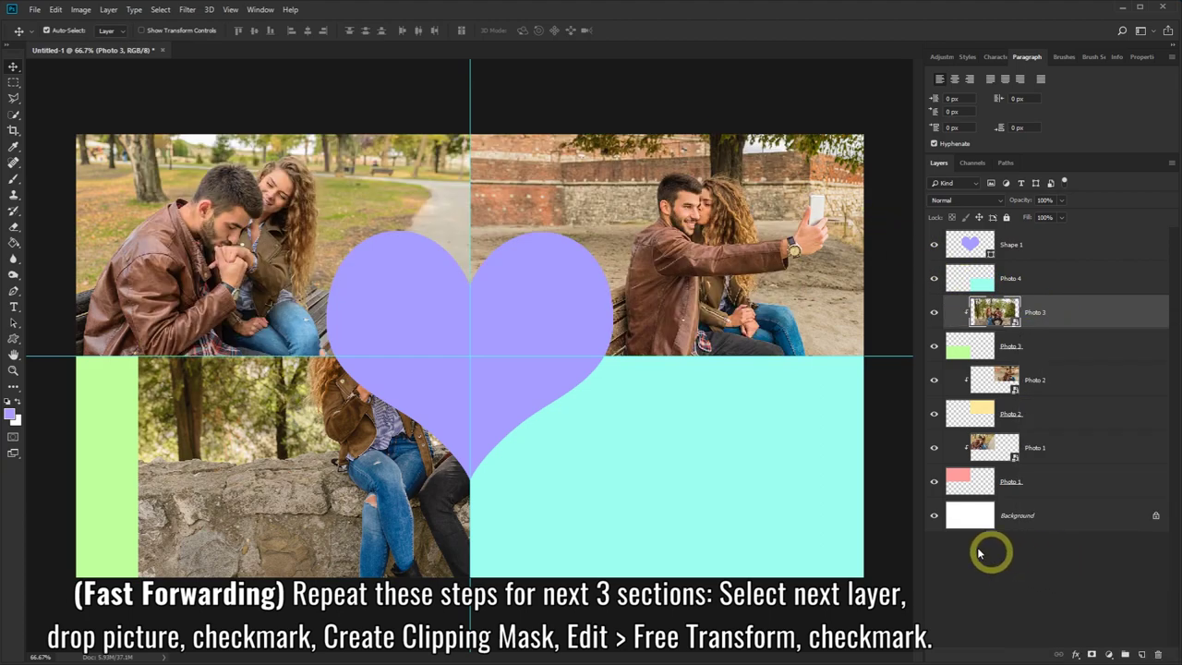
pyautogui.click(56, 9)
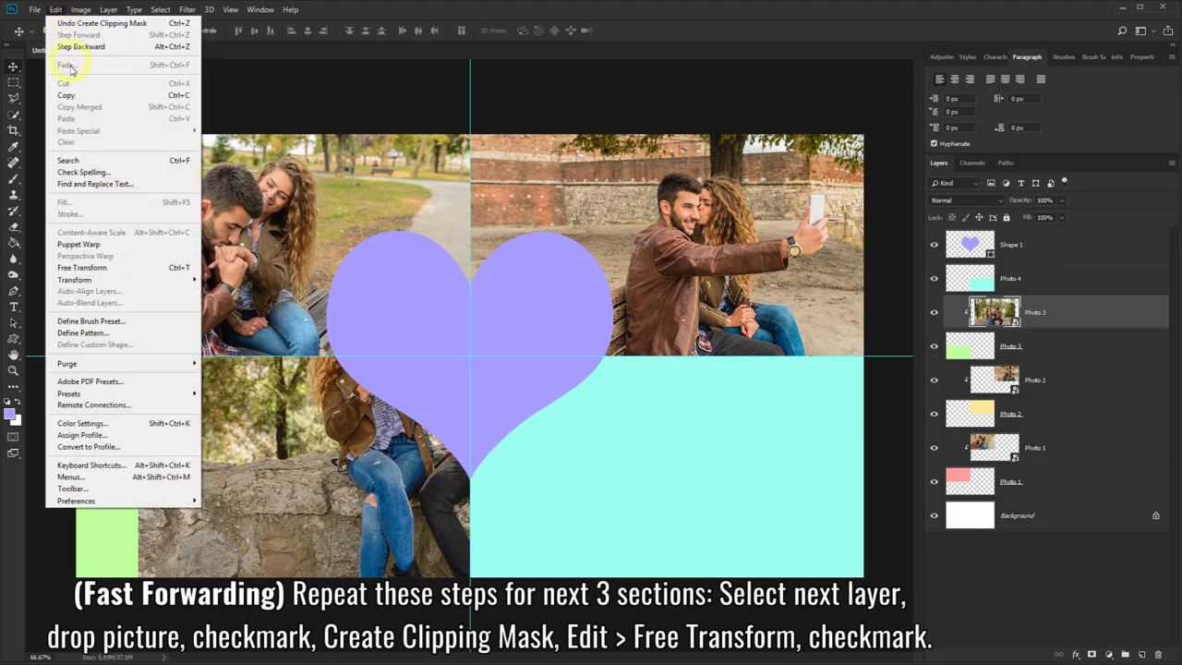
pyautogui.click(92, 267)
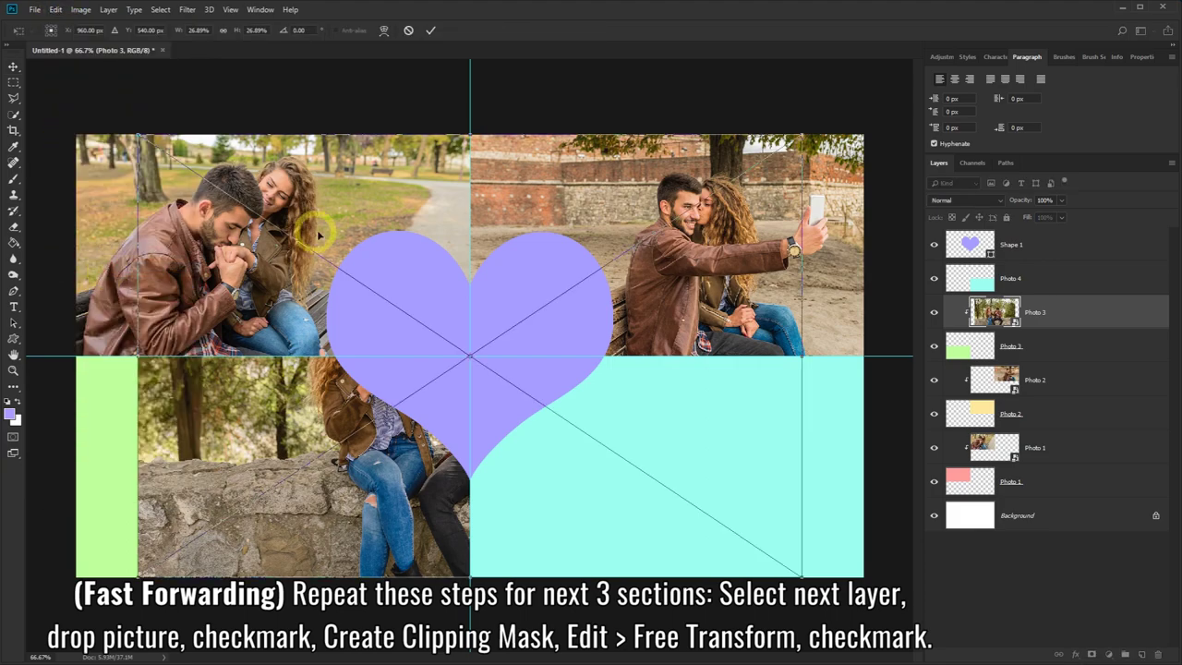
pyautogui.moveTo(800, 135); pyautogui.dragTo(557, 356)
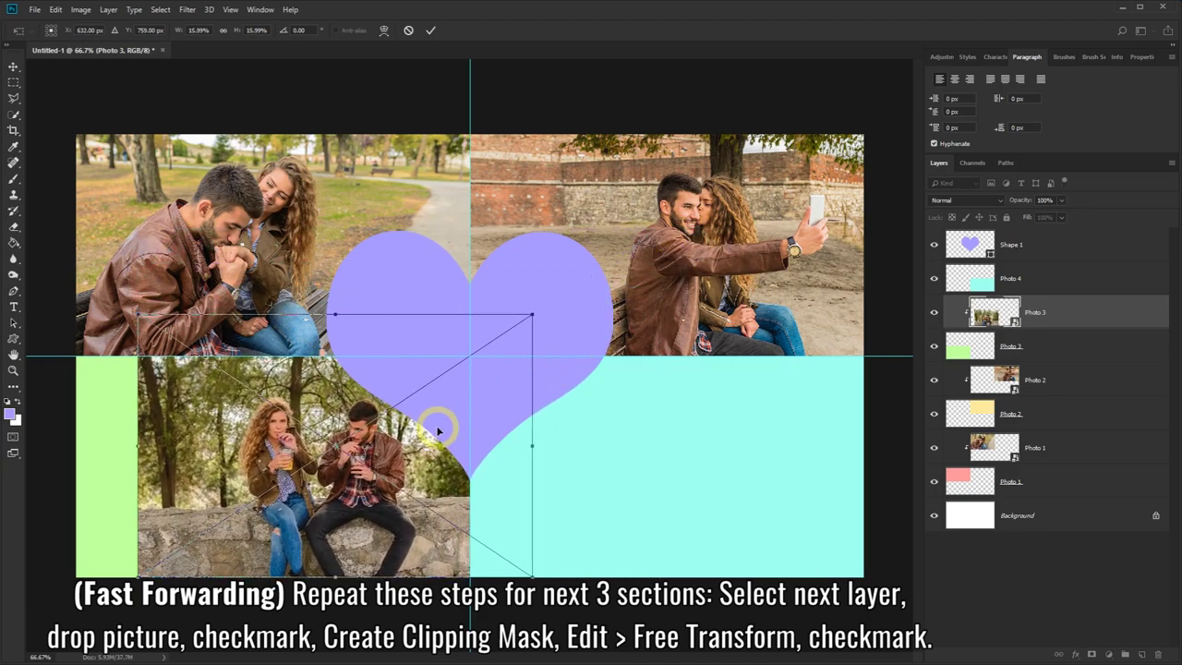
pyautogui.moveTo(440, 422); pyautogui.dragTo(370, 434)
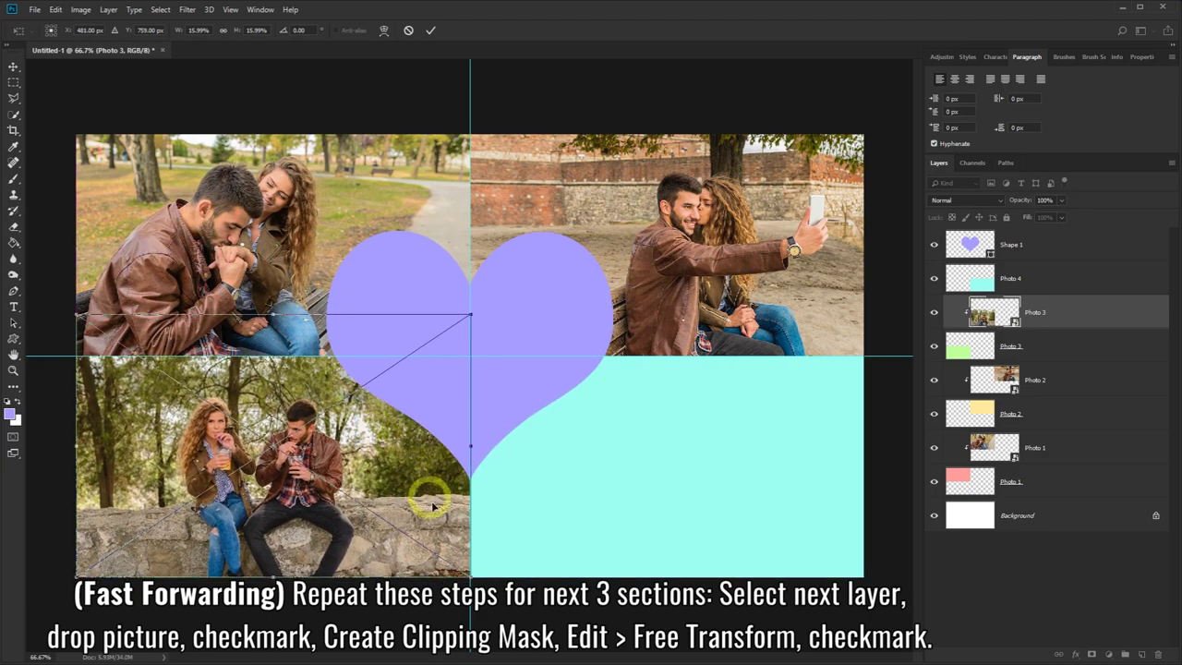
pyautogui.moveTo(470, 570); pyautogui.dragTo(491, 593)
pyautogui.moveTo(451, 525); pyautogui.dragTo(418, 498)
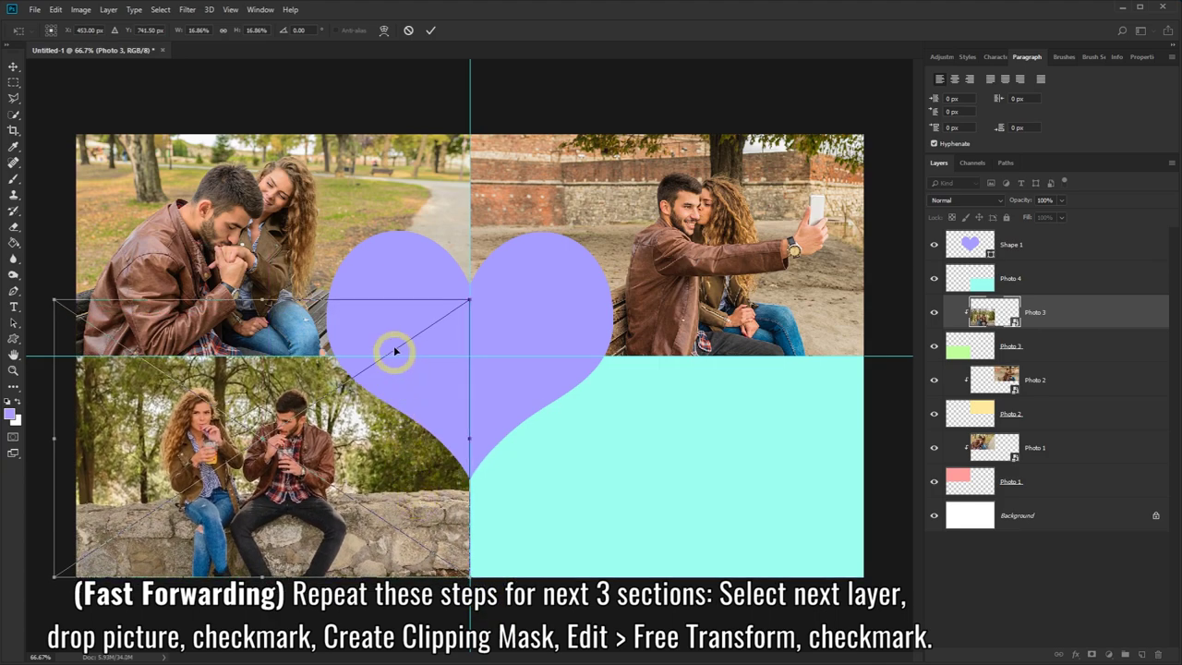
pyautogui.click(430, 31)
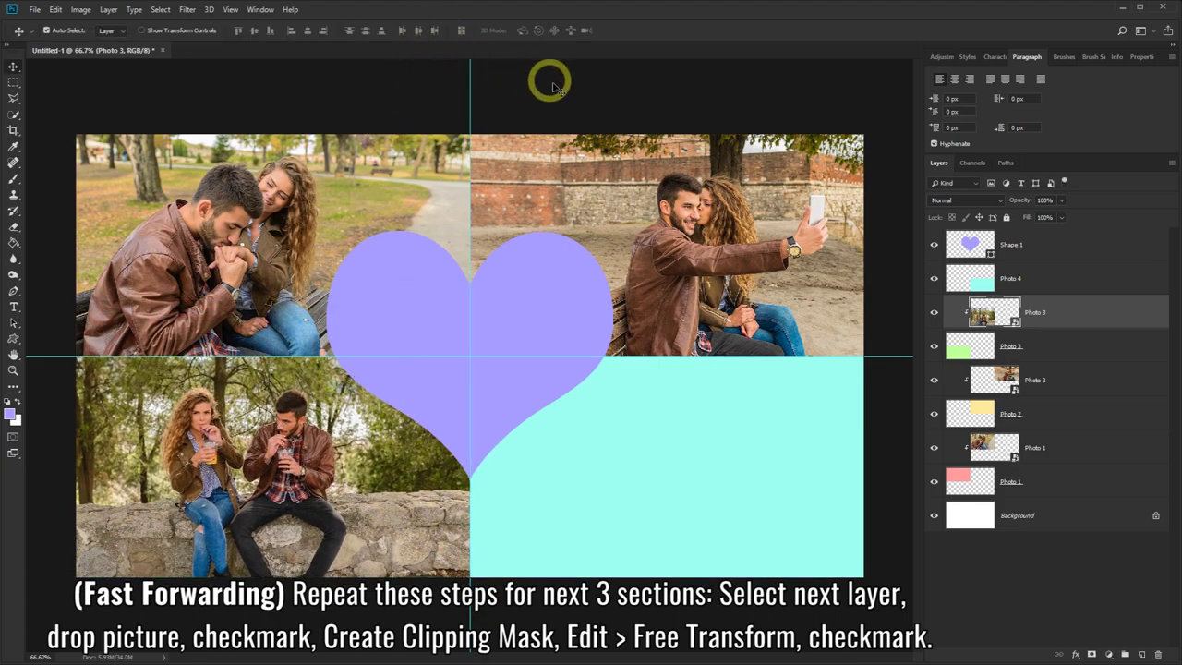
# Place the Photo 4 picture onto the collage above the Photo 4 layer
pyautogui.click(1054, 281)
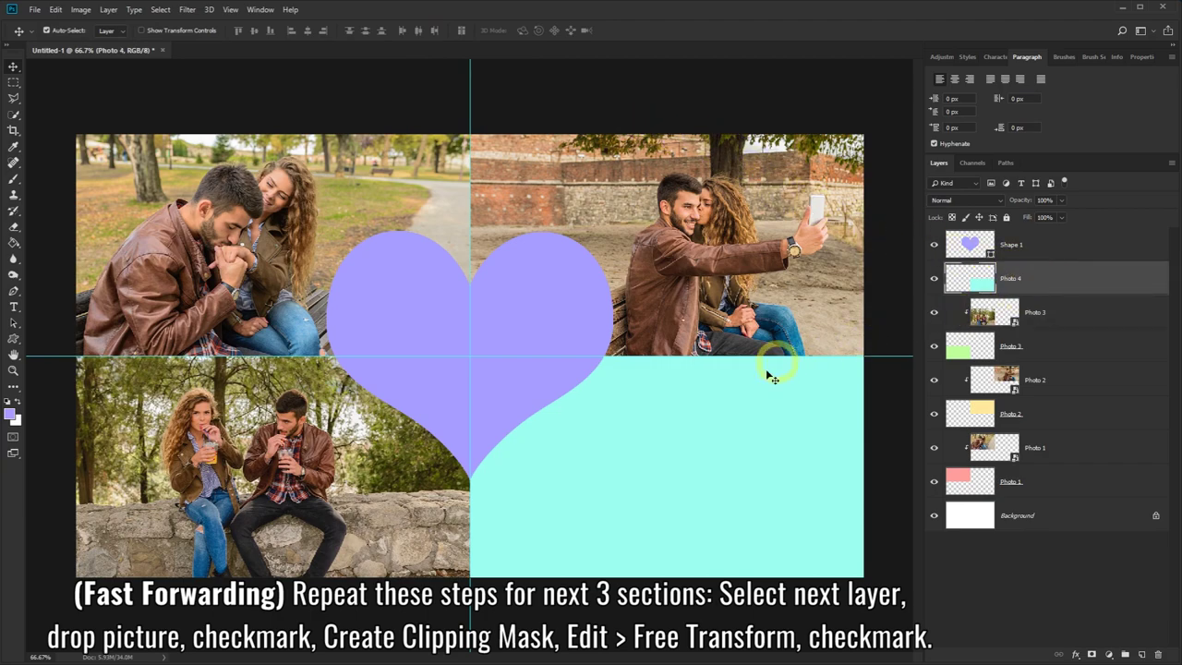
pyautogui.hotkey('alt', 'Tab')
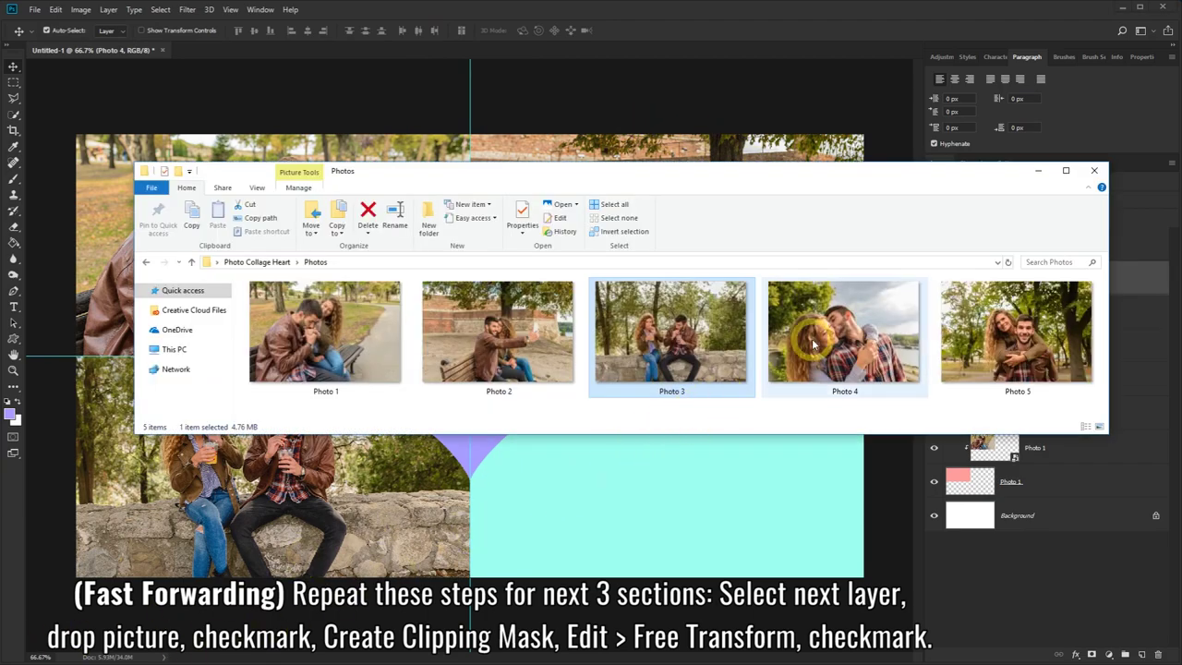
pyautogui.moveTo(840, 328); pyautogui.dragTo(668, 471)
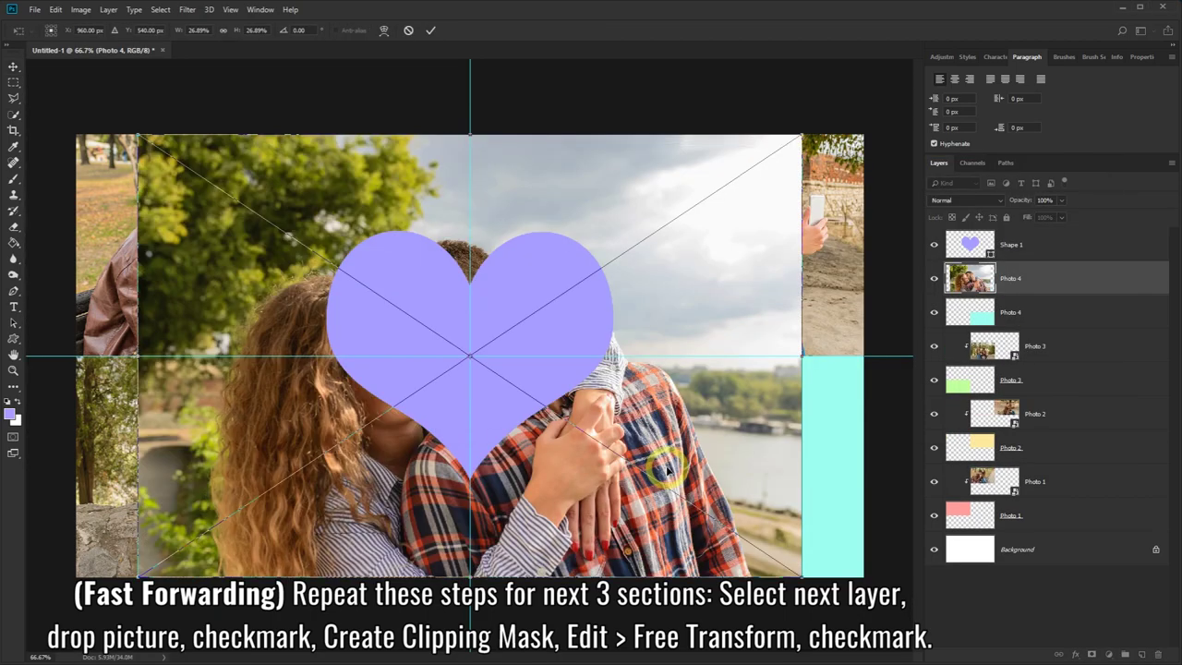
pyautogui.click(430, 29)
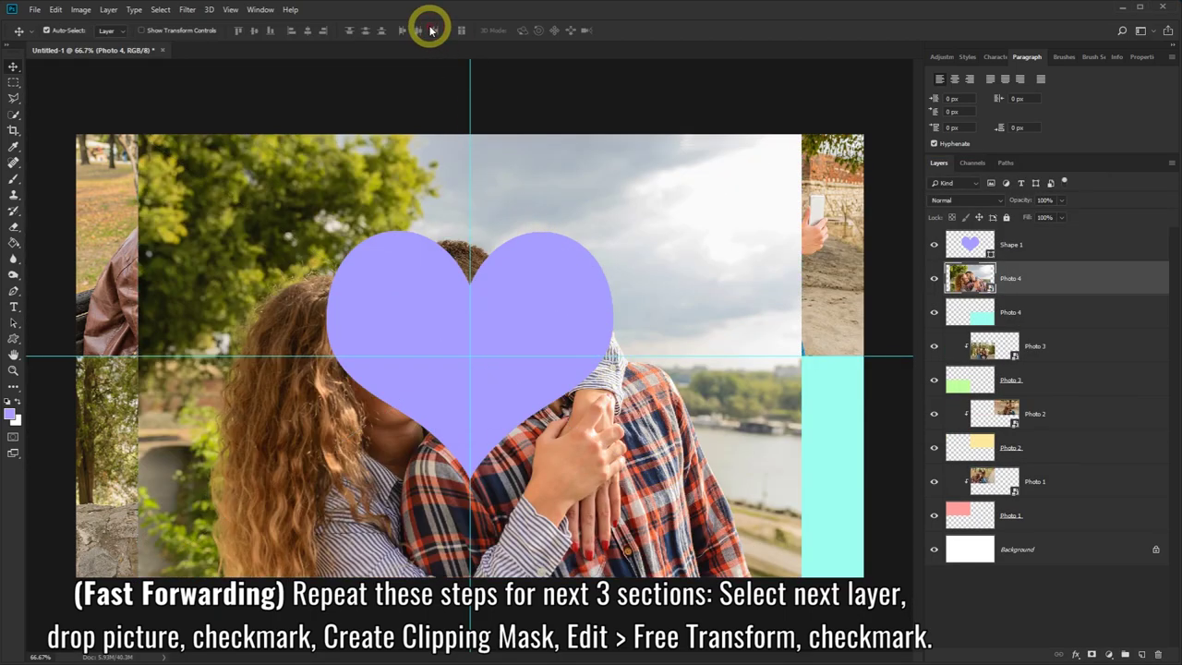
# Clip Photo 4 to the aqua layer and scale and move it into the bottom-right quadrant
pyautogui.rightClick(1055, 277)
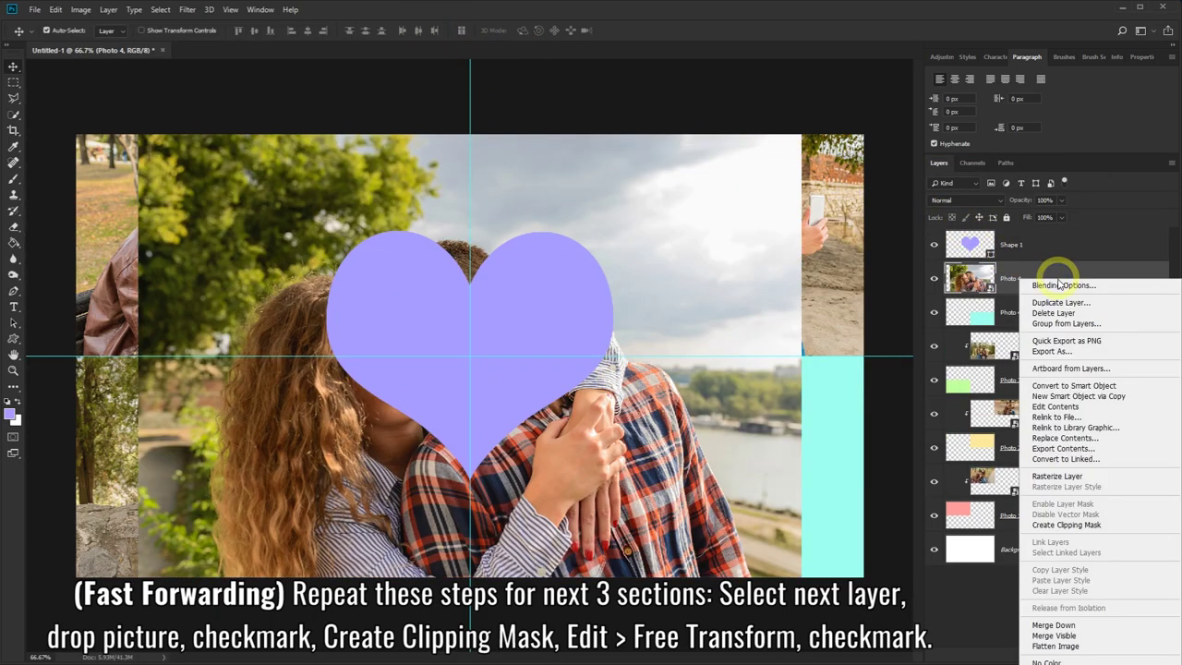
pyautogui.click(1065, 524)
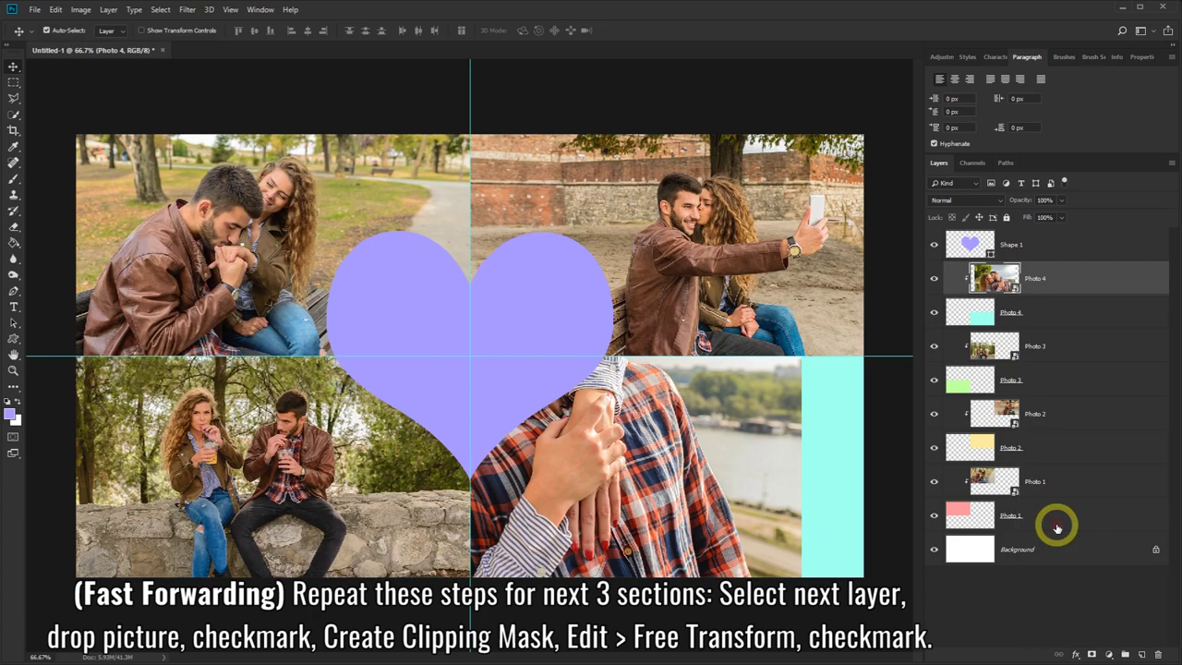
pyautogui.click(56, 10)
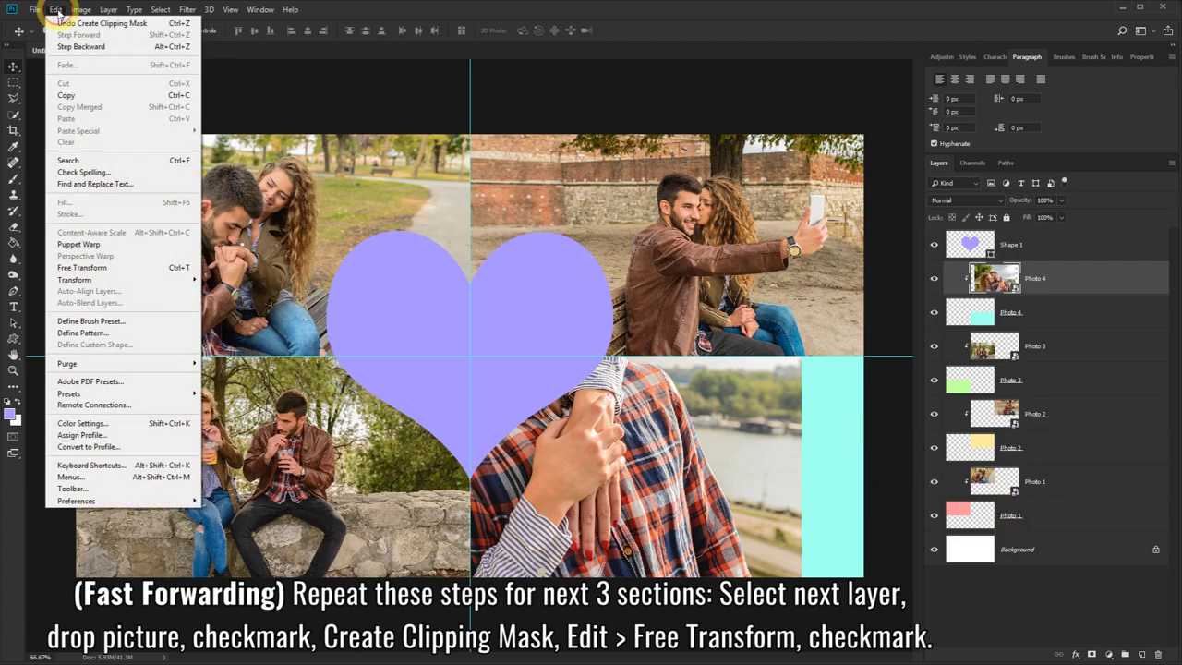
pyautogui.click(115, 273)
pyautogui.moveTo(136, 136); pyautogui.dragTo(462, 357)
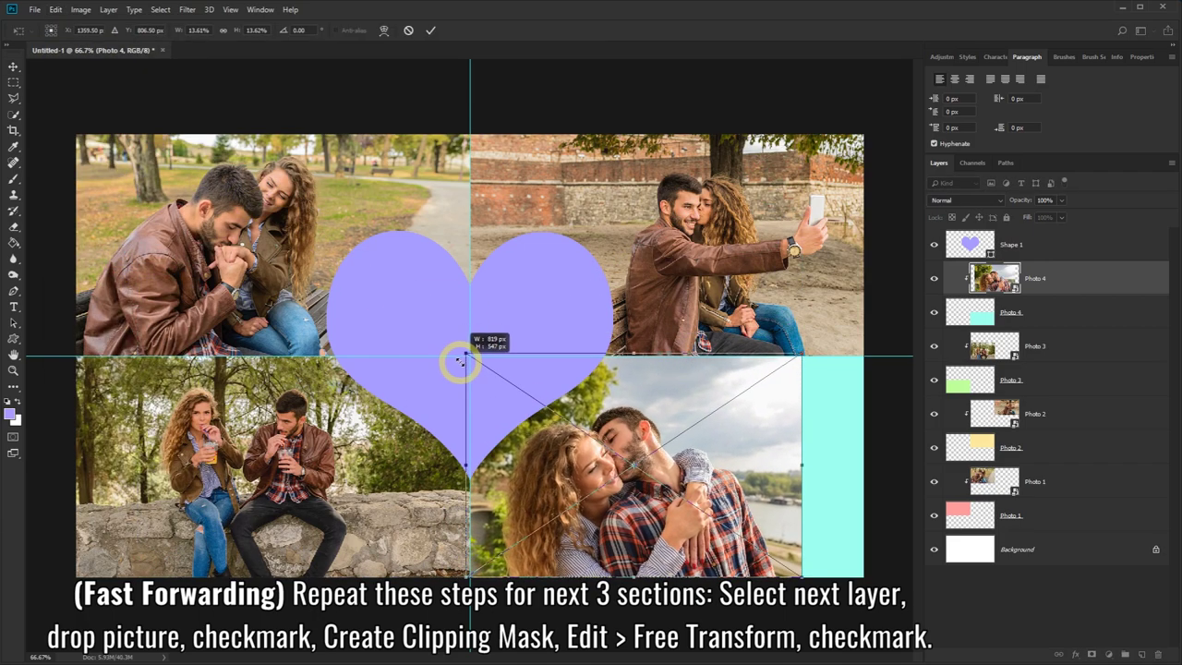
pyautogui.moveTo(707, 454); pyautogui.dragTo(803, 462)
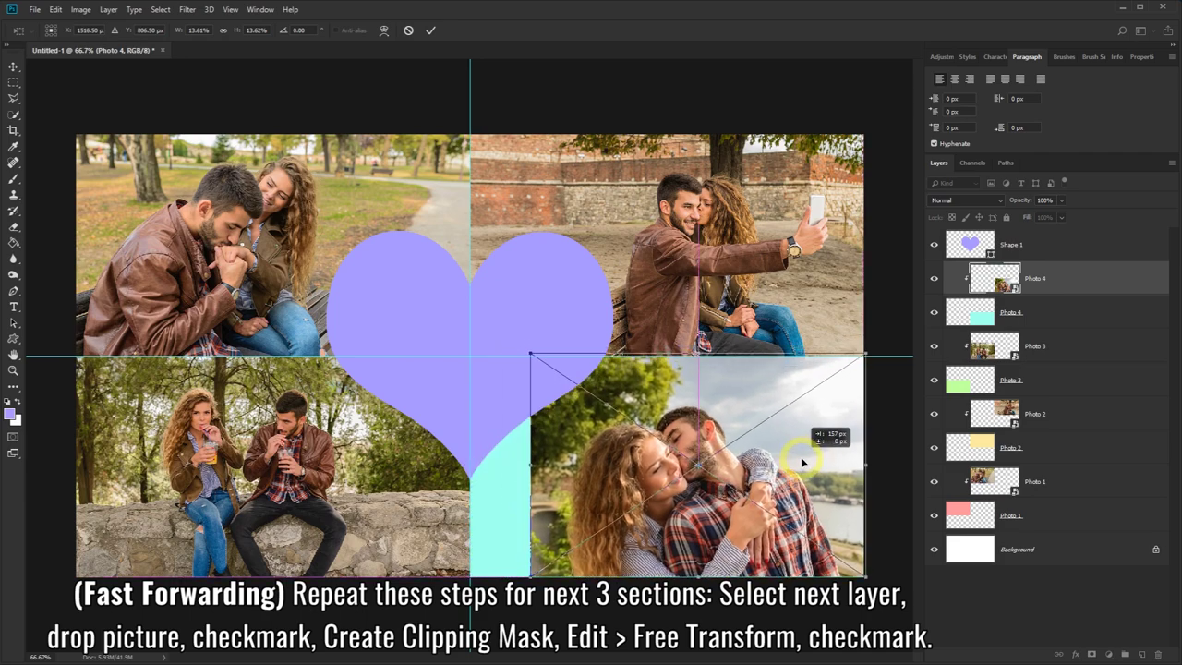
pyautogui.moveTo(529, 353); pyautogui.dragTo(452, 334)
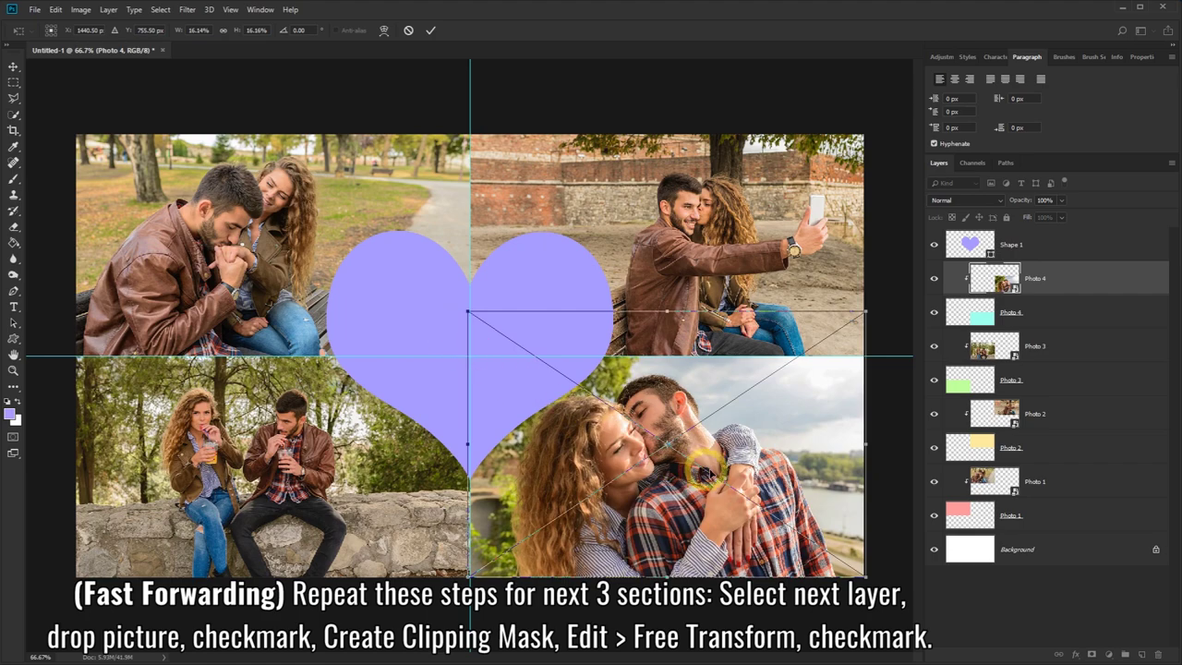
pyautogui.moveTo(771, 467); pyautogui.dragTo(776, 491)
pyautogui.moveTo(864, 336); pyautogui.dragTo(874, 329)
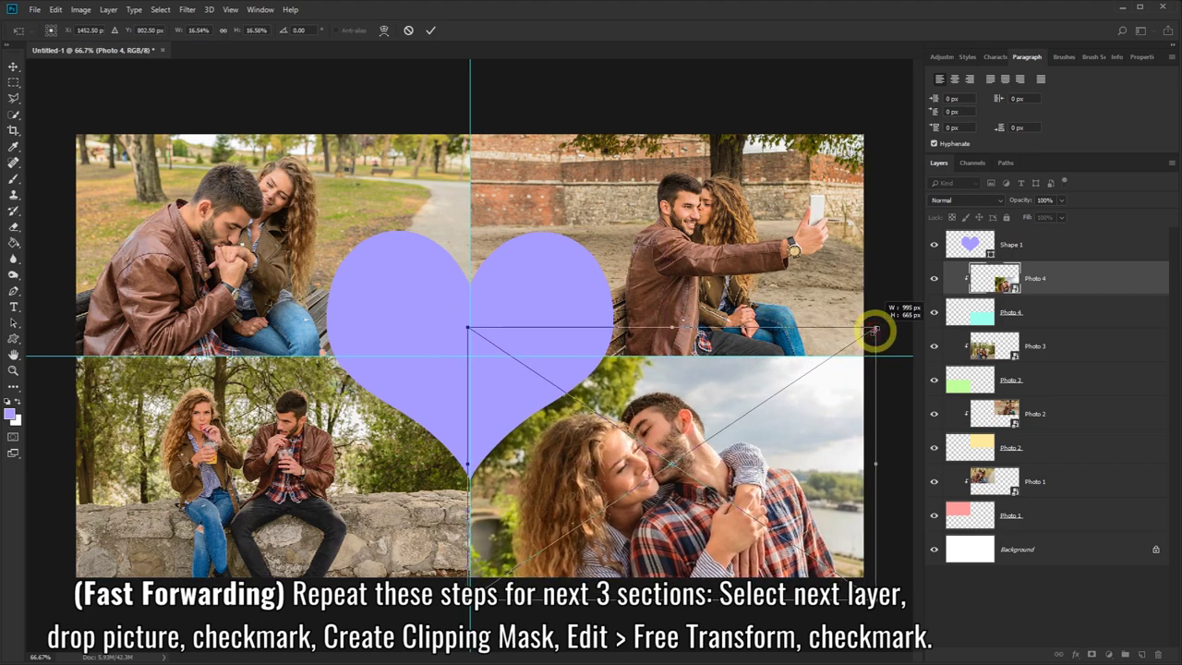
pyautogui.click(430, 30)
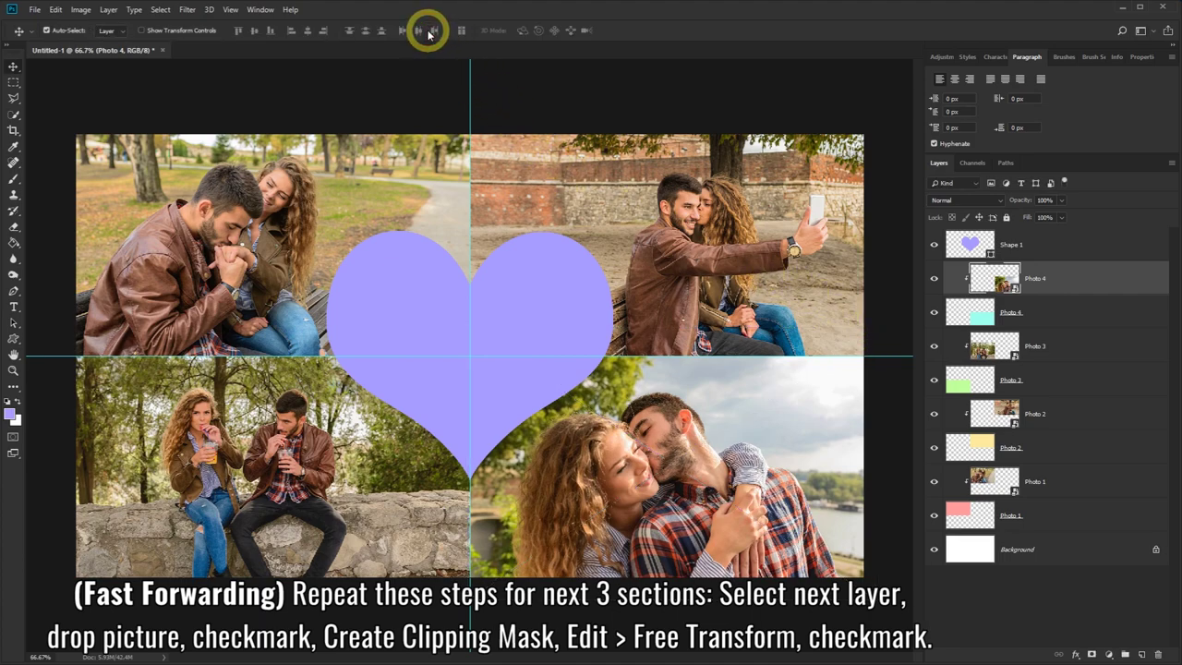
# Place Photo 5 onto the collage above the Shape 1 heart layer
pyautogui.click(1055, 245)
pyautogui.hotkey('alt', 'Tab')
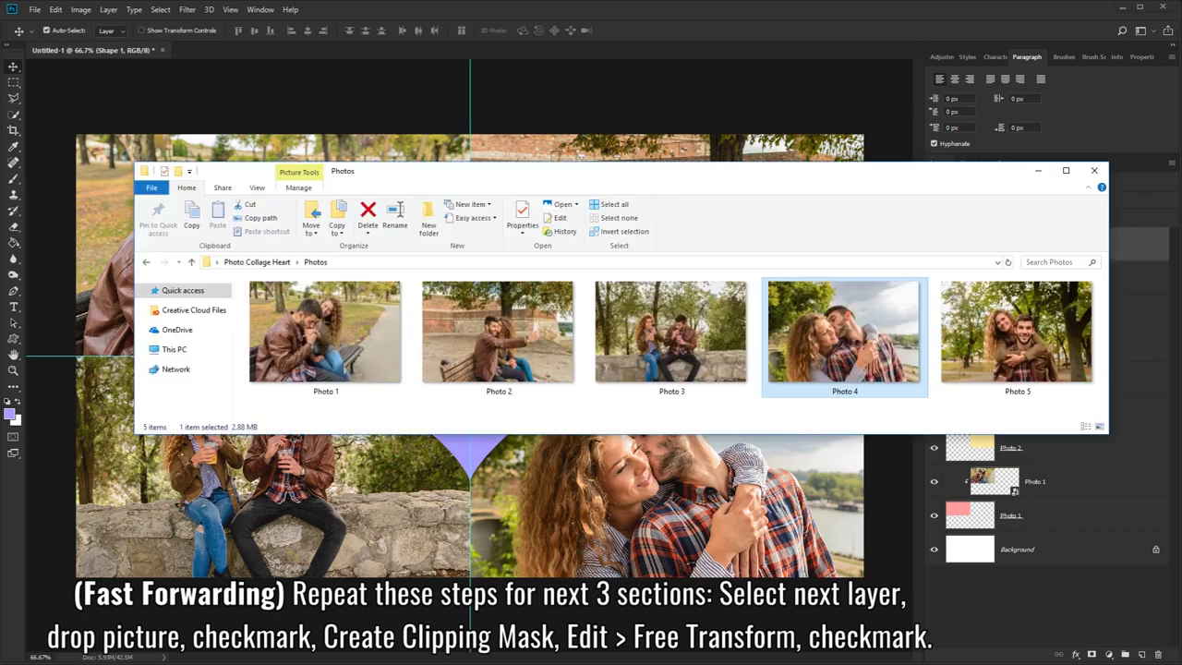
pyautogui.moveTo(1016, 333); pyautogui.dragTo(671, 469)
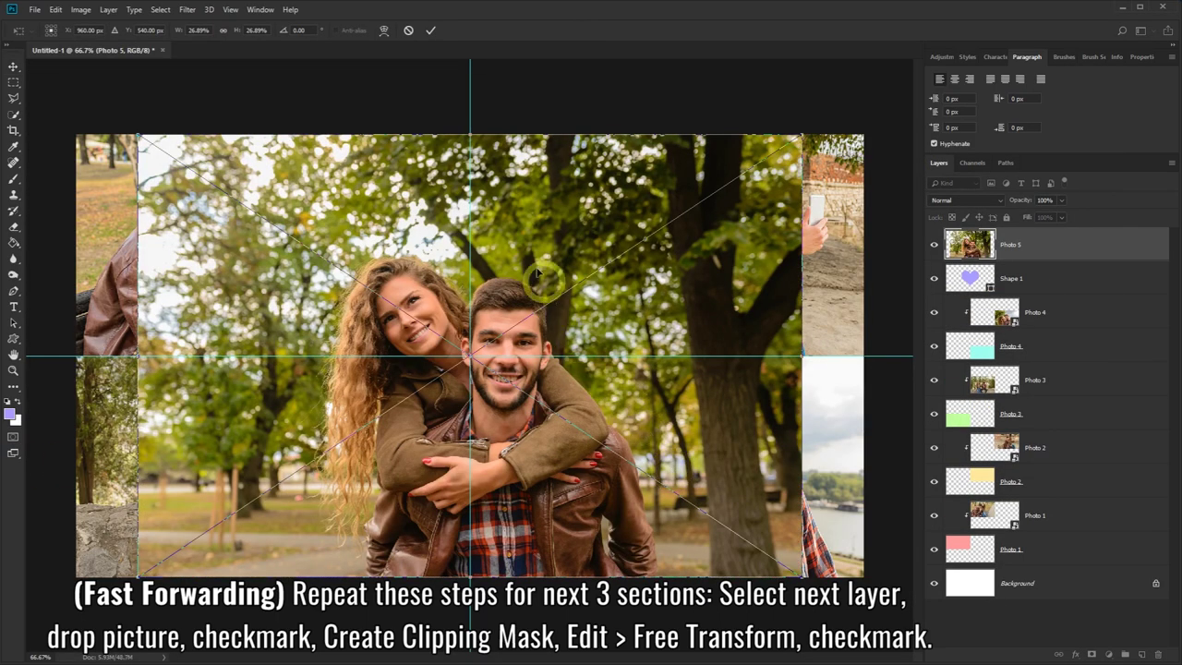
pyautogui.click(430, 32)
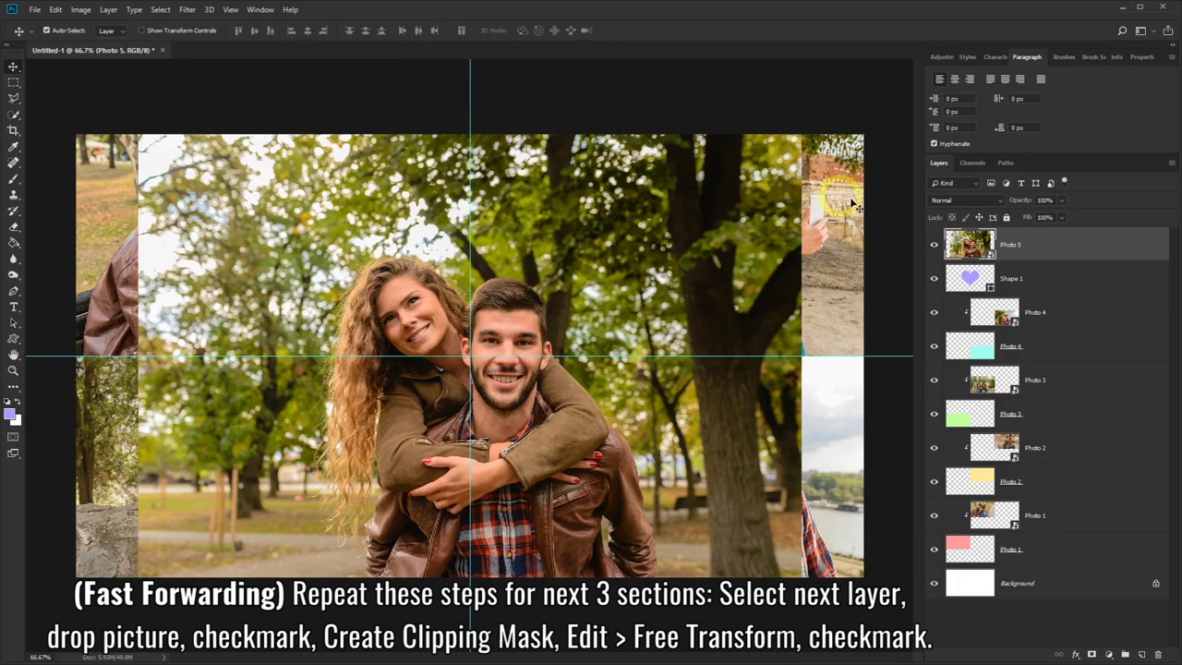
# Clip Photo 5 into the heart shape and shrink it to sit centred in the heart
pyautogui.rightClick(1076, 245)
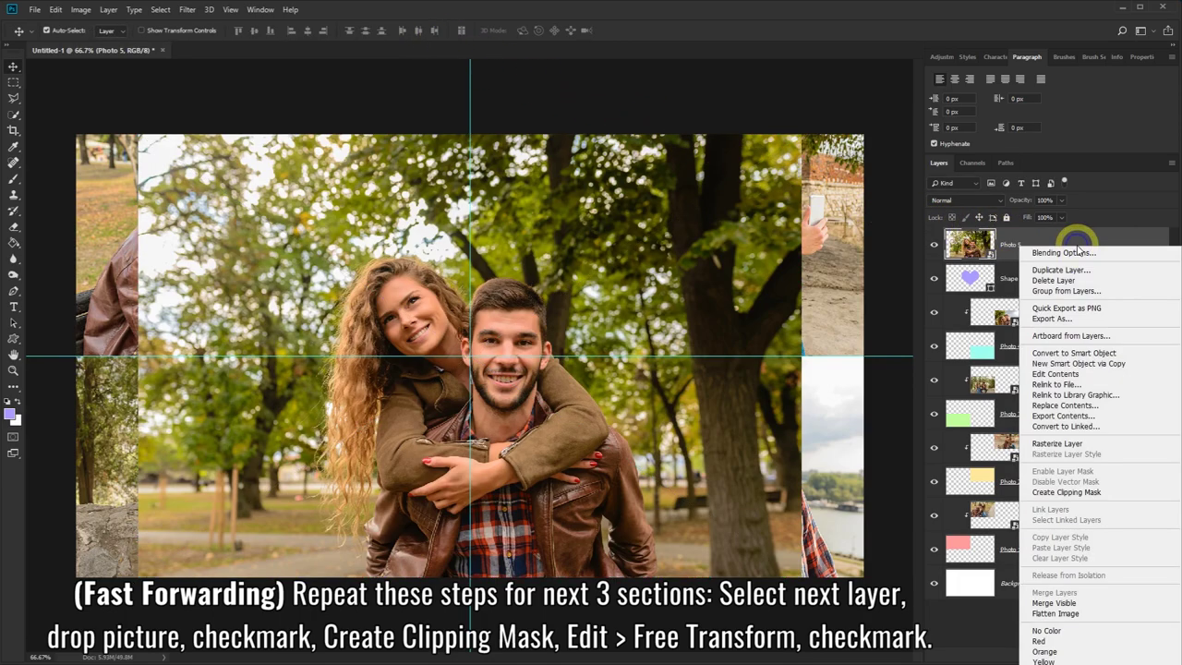
pyautogui.click(1071, 492)
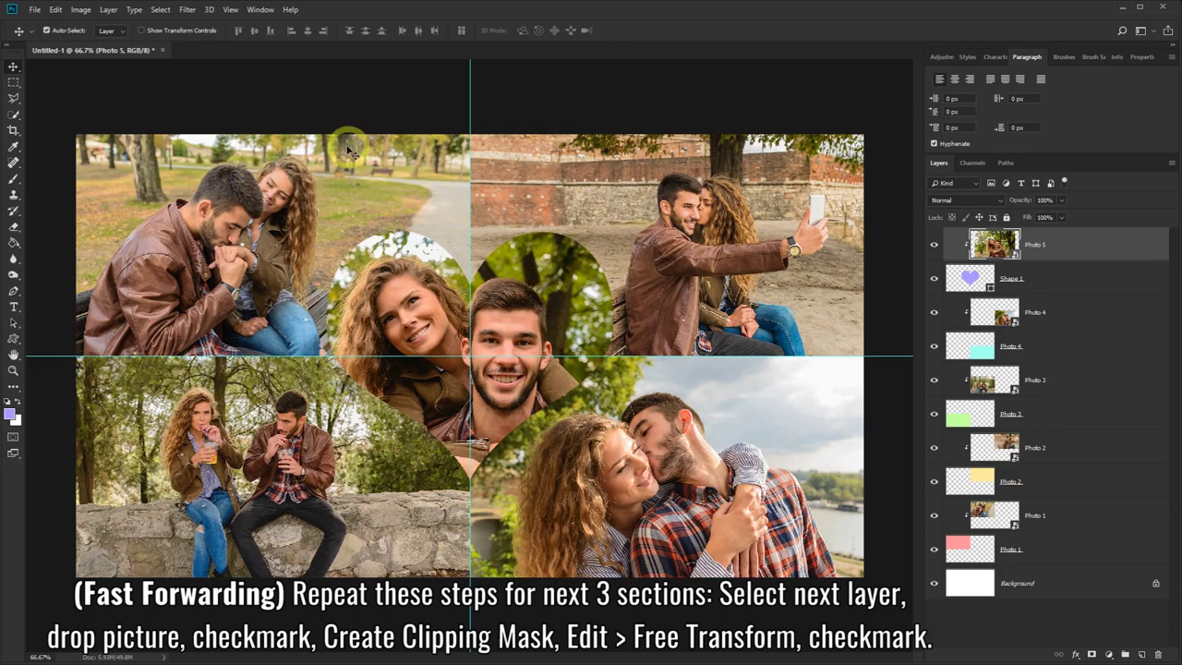
pyautogui.click(56, 9)
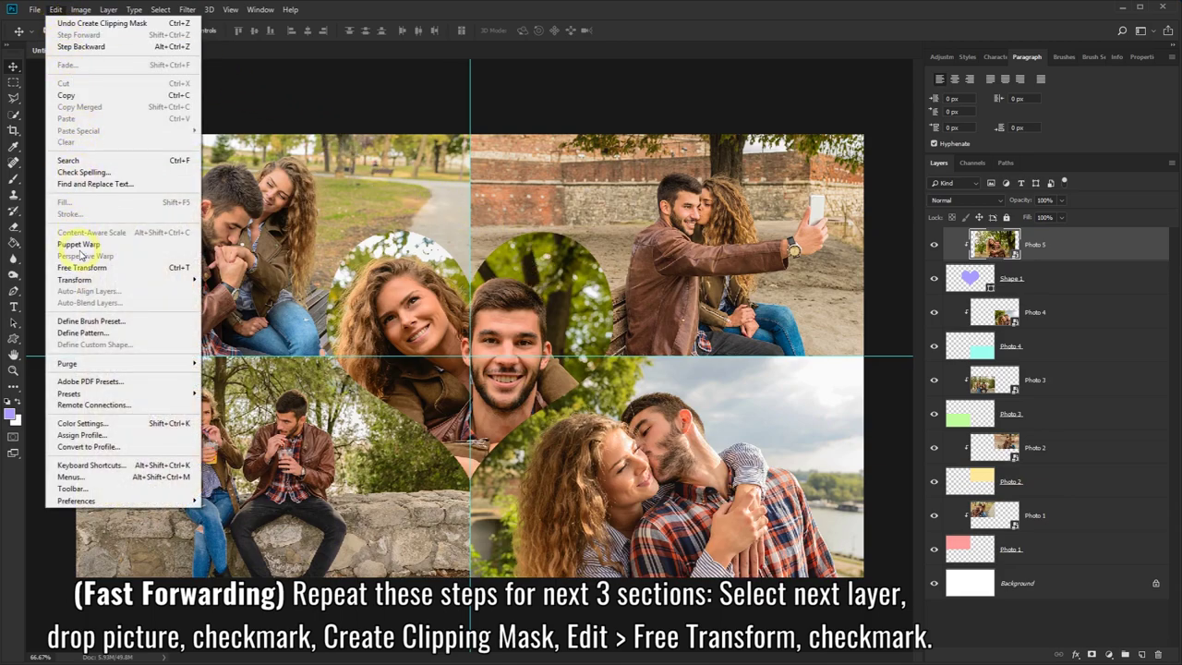
pyautogui.click(82, 266)
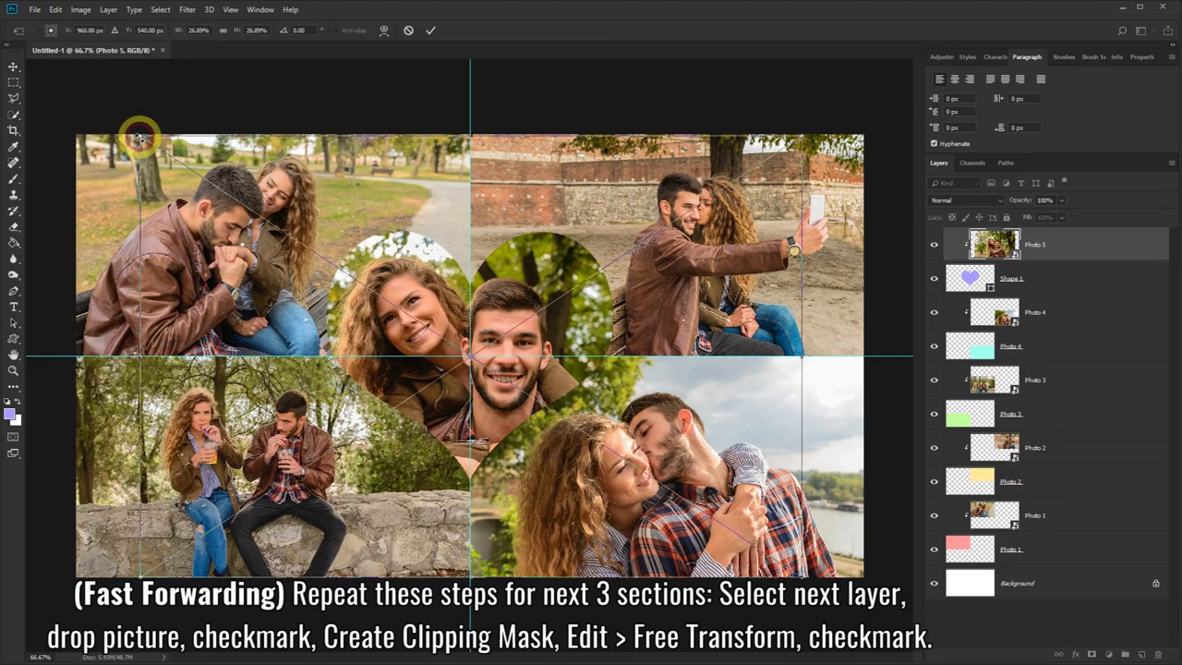
pyautogui.moveTo(135, 137); pyautogui.dragTo(305, 248)
pyautogui.moveTo(542, 314); pyautogui.dragTo(456, 243)
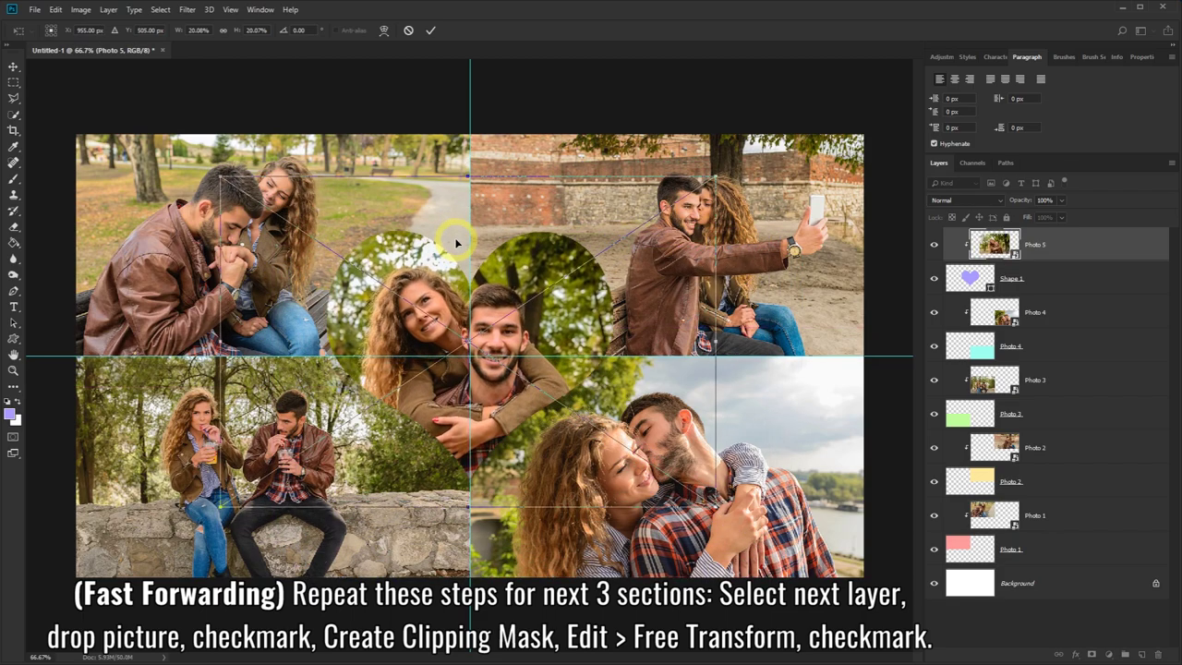
pyautogui.moveTo(570, 316)
pyautogui.mouseDown()
pyautogui.moveTo(572, 337)
pyautogui.moveTo(573, 325)
pyautogui.mouseUp()
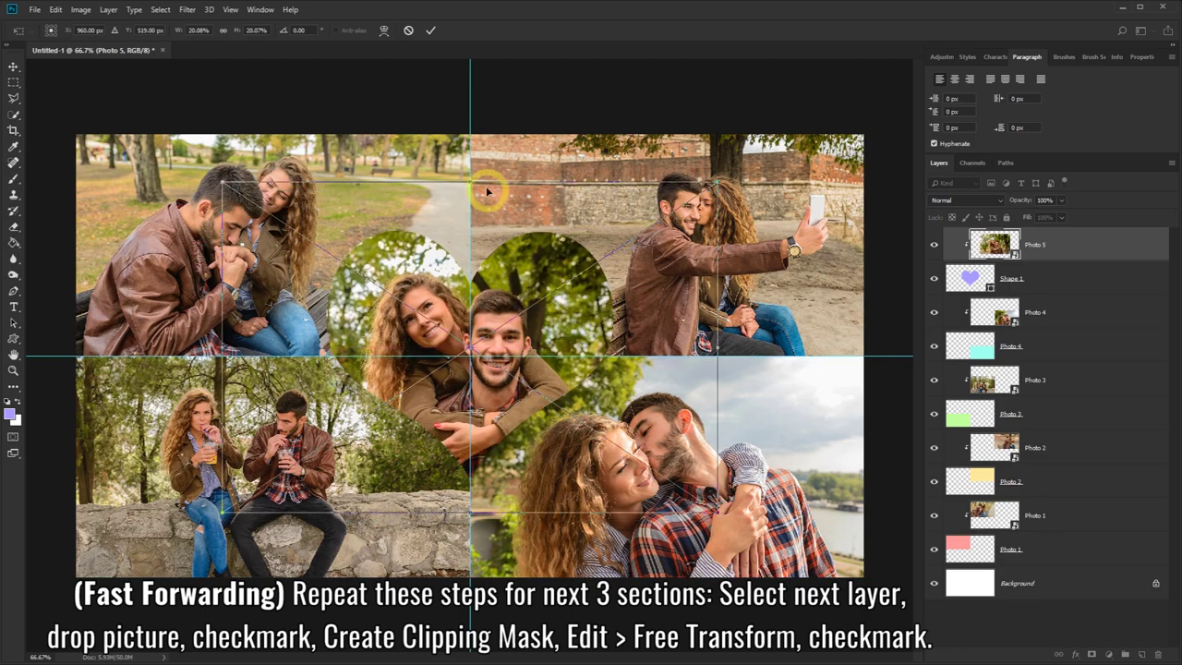
pyautogui.click(430, 30)
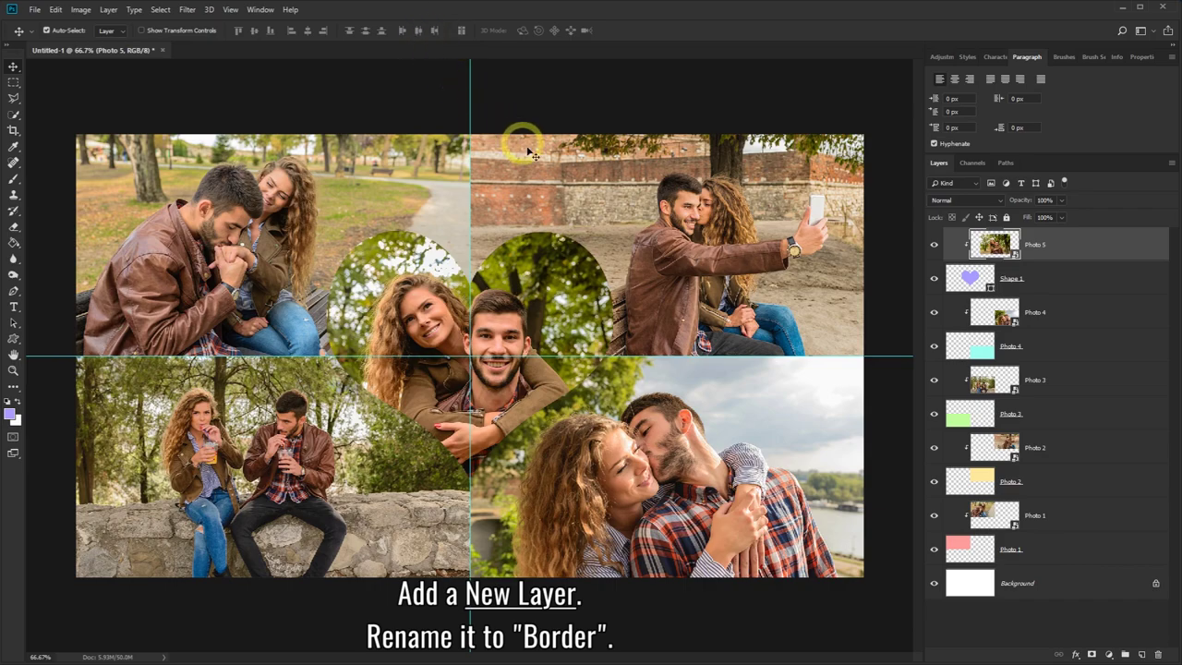
# Add a new empty layer at the top of the stack named Border
pyautogui.click(1144, 654)
pyautogui.write('Border')
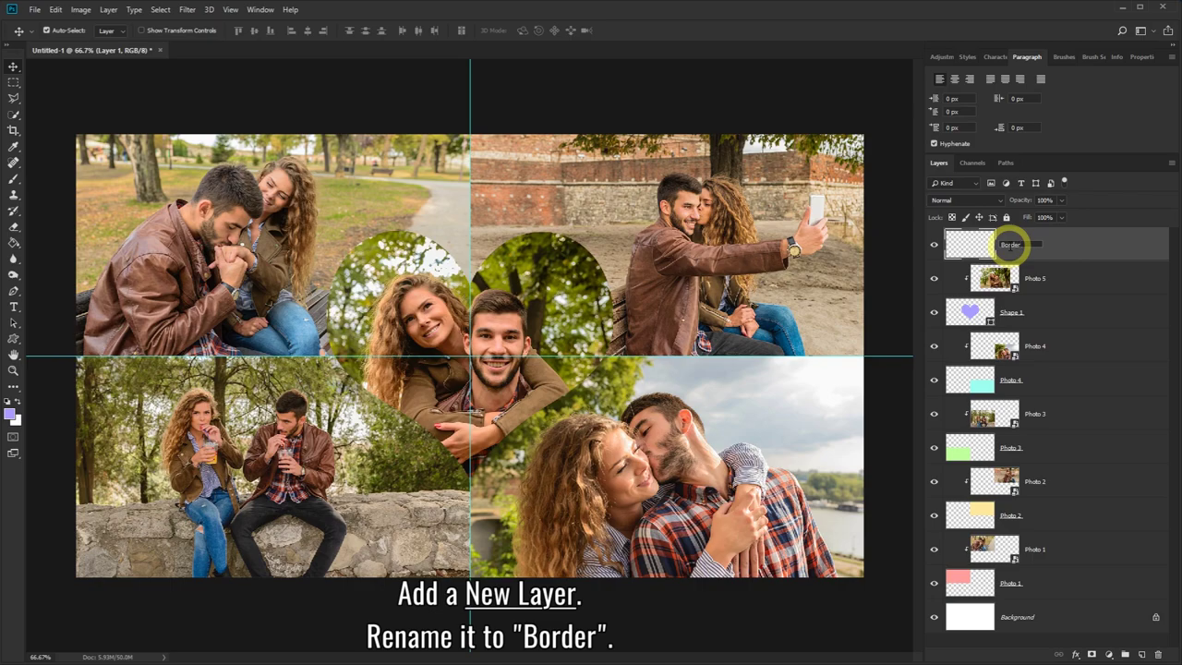
pyautogui.click(1064, 244)
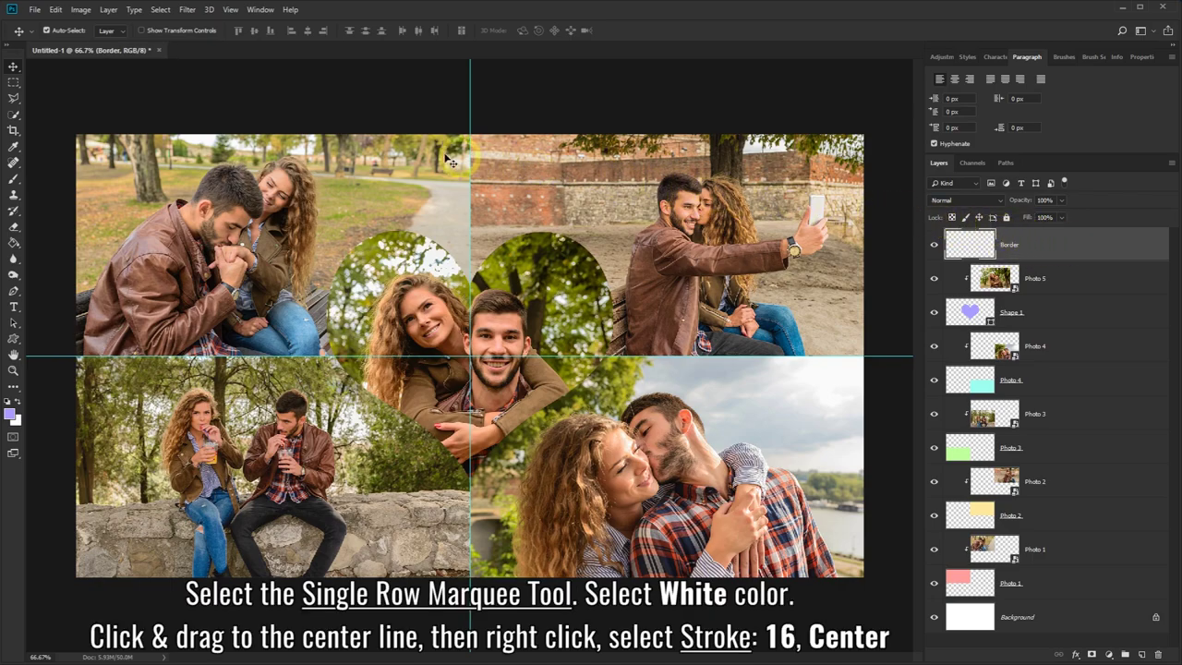
# Switch to the Single Row Marquee Tool and set the foreground colour to white
pyautogui.click(11, 85)
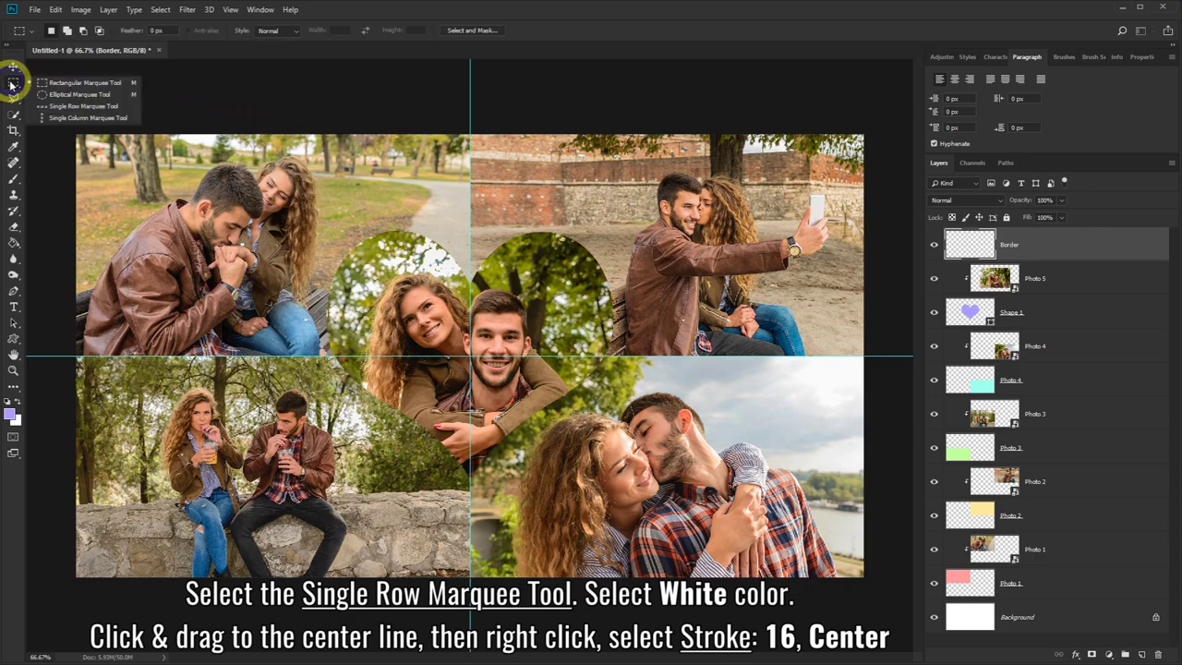
pyautogui.click(77, 107)
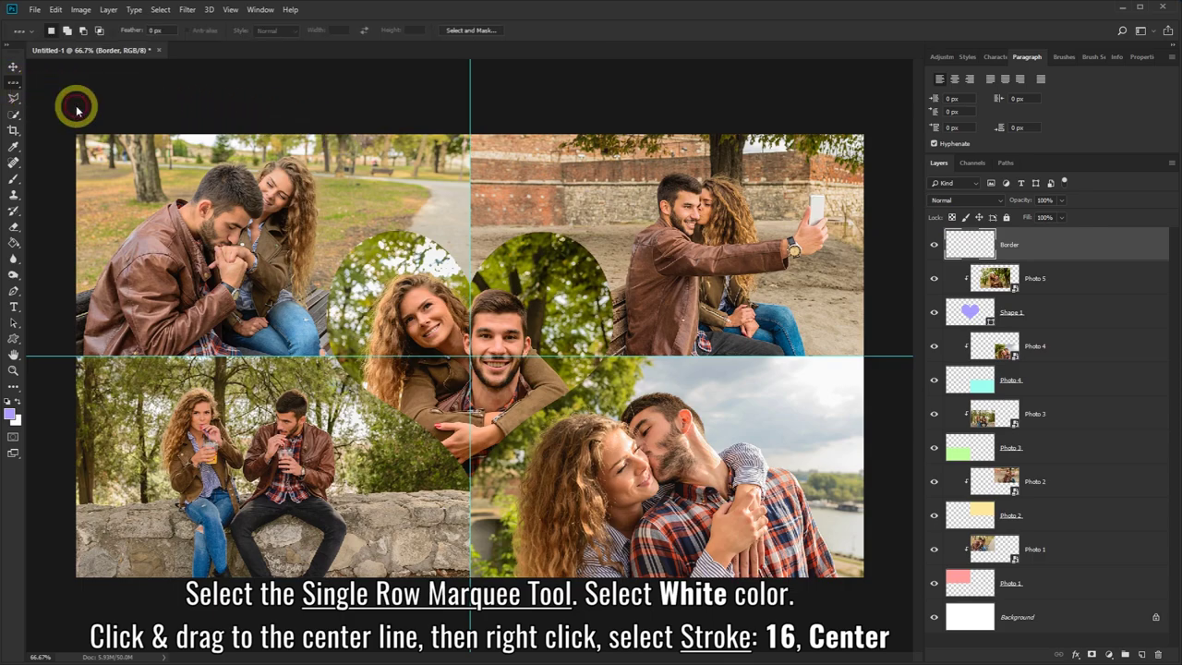
pyautogui.click(11, 413)
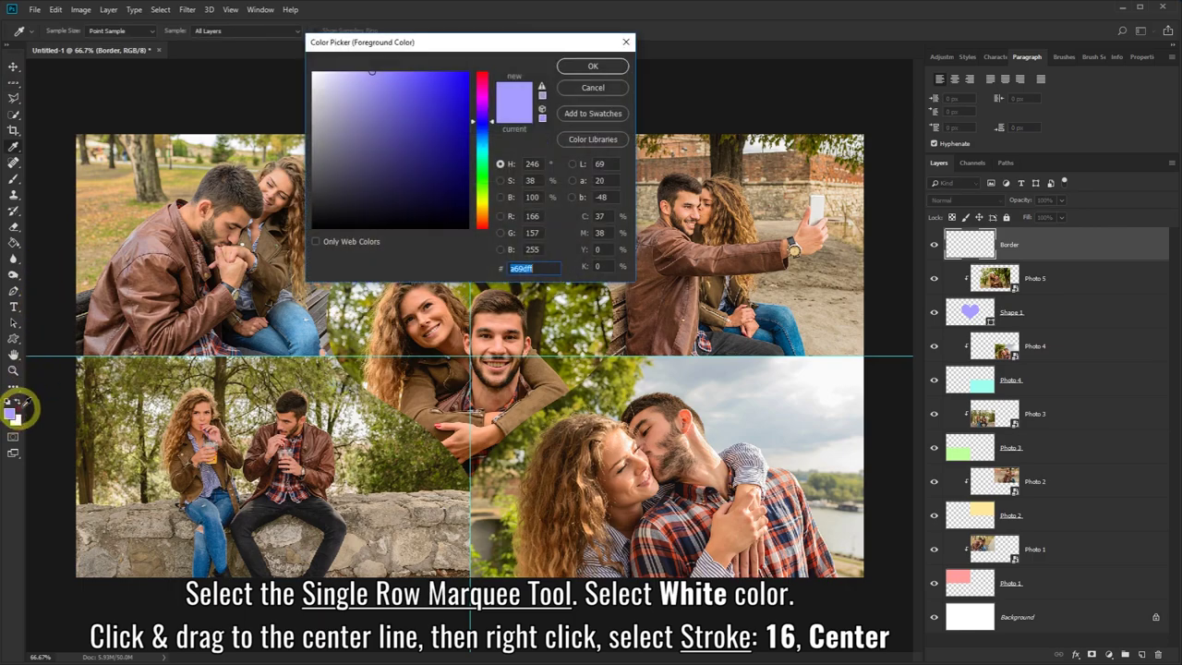
pyautogui.click(326, 78)
pyautogui.moveTo(327, 77); pyautogui.dragTo(307, 66)
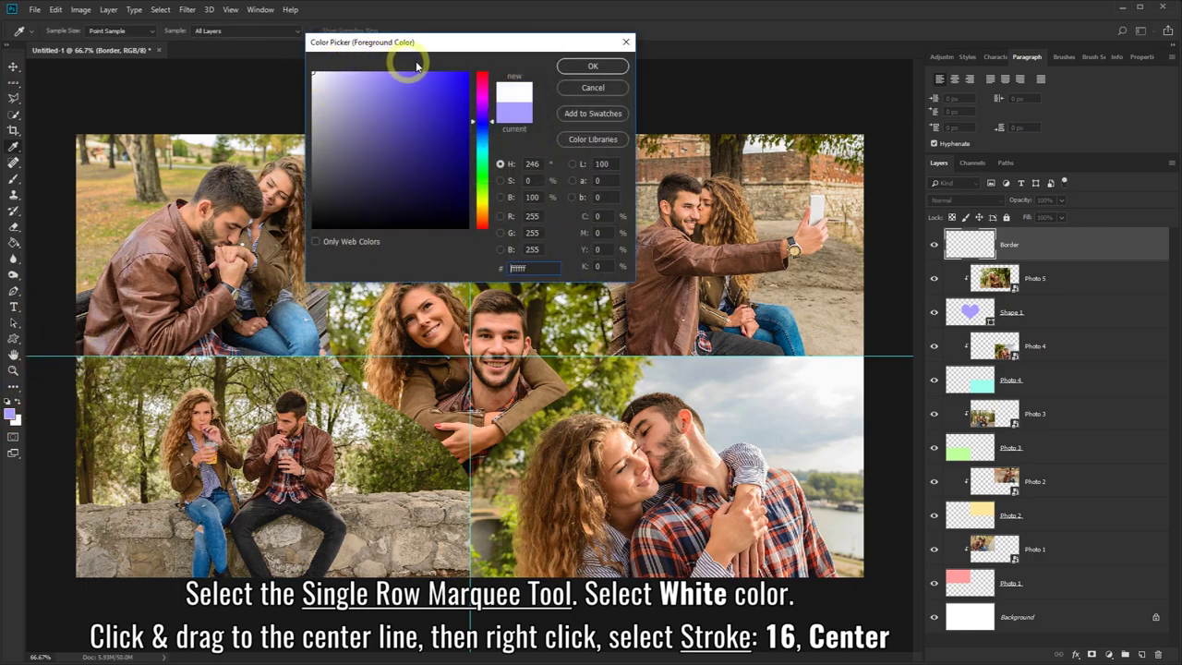
pyautogui.click(591, 67)
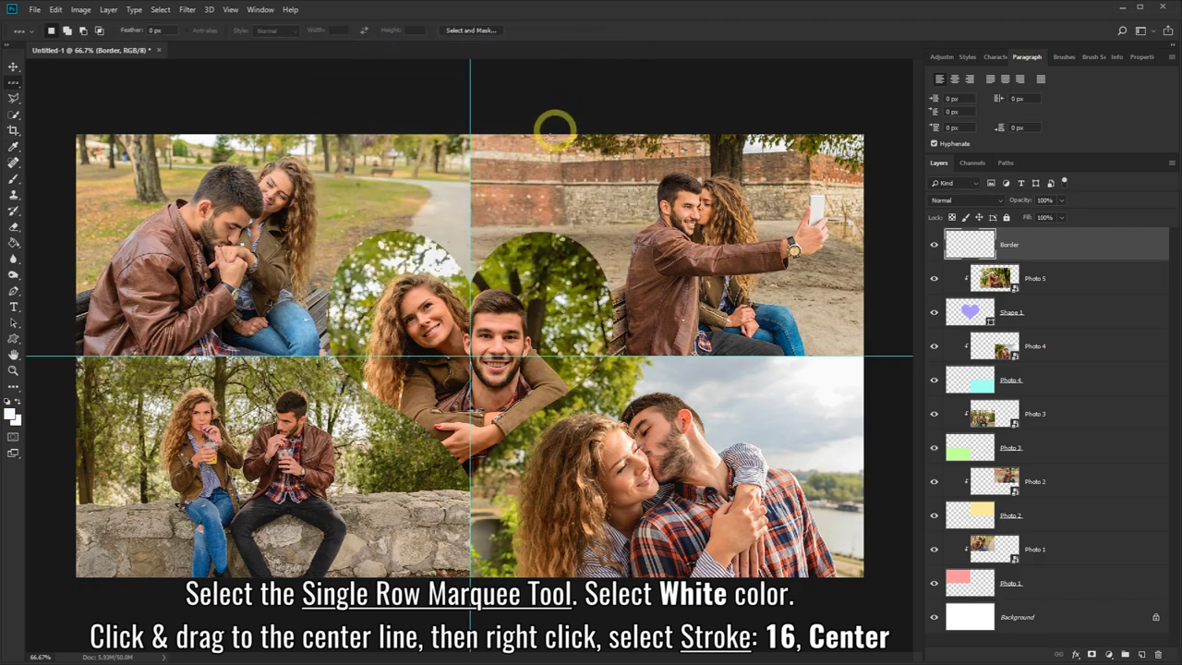
# Select a 1 px row on the horizontal centre and stroke it 16 px white, centred
pyautogui.moveTo(310, 340); pyautogui.dragTo(302, 349)
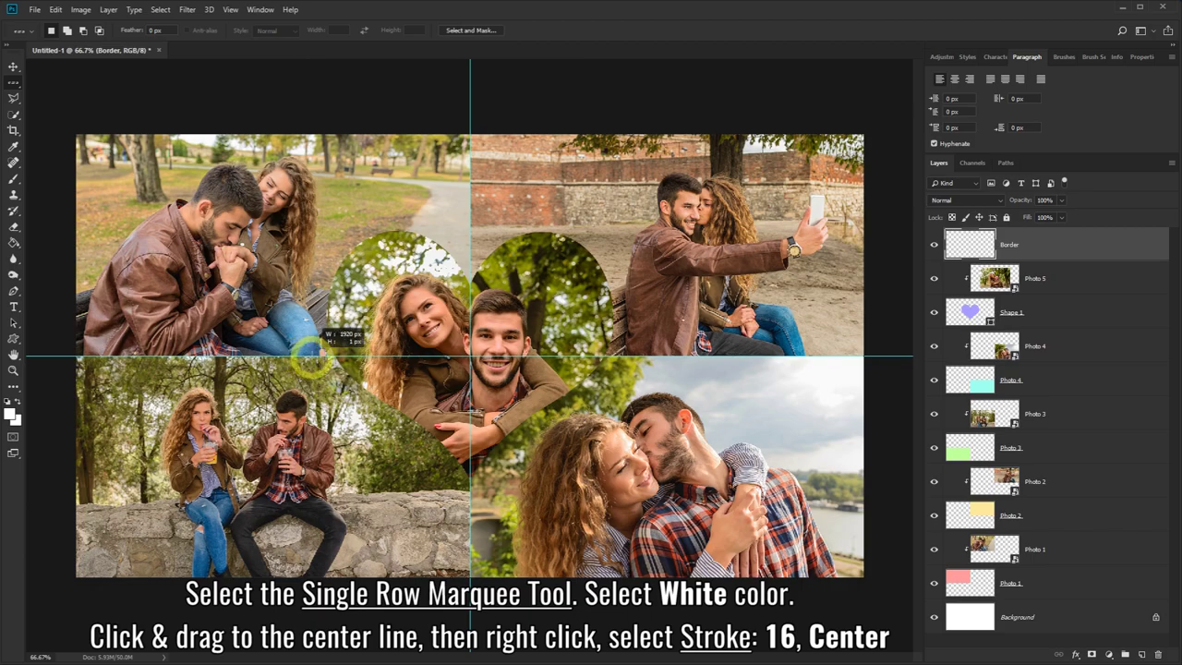
pyautogui.rightClick(312, 359)
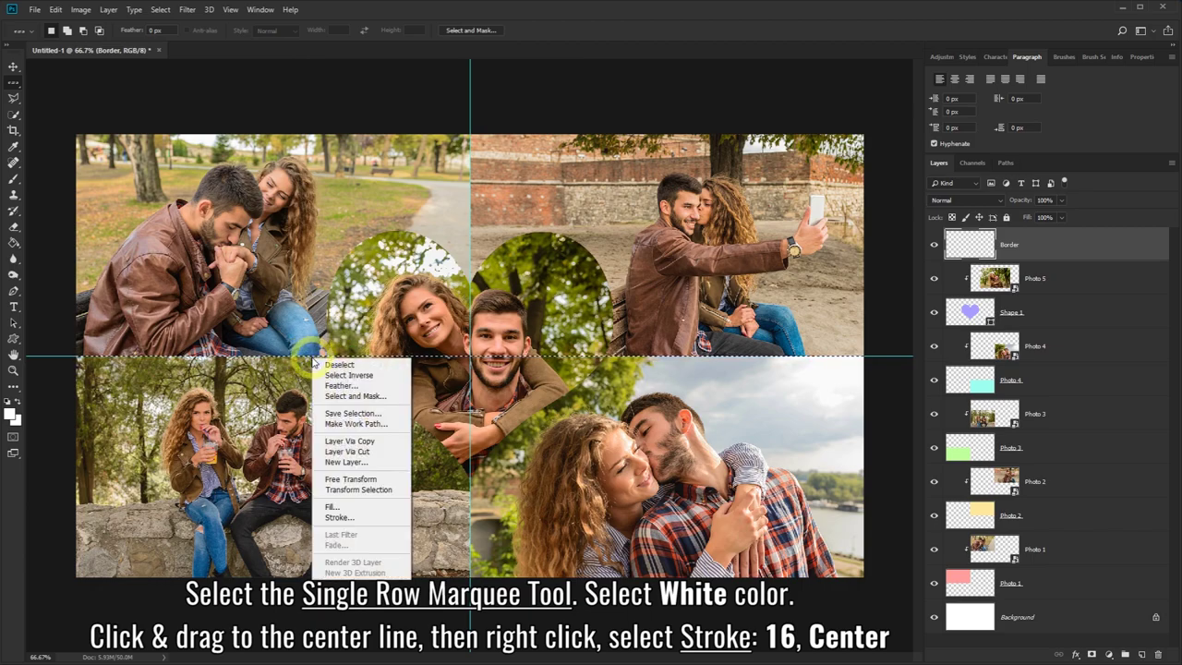
pyautogui.click(349, 520)
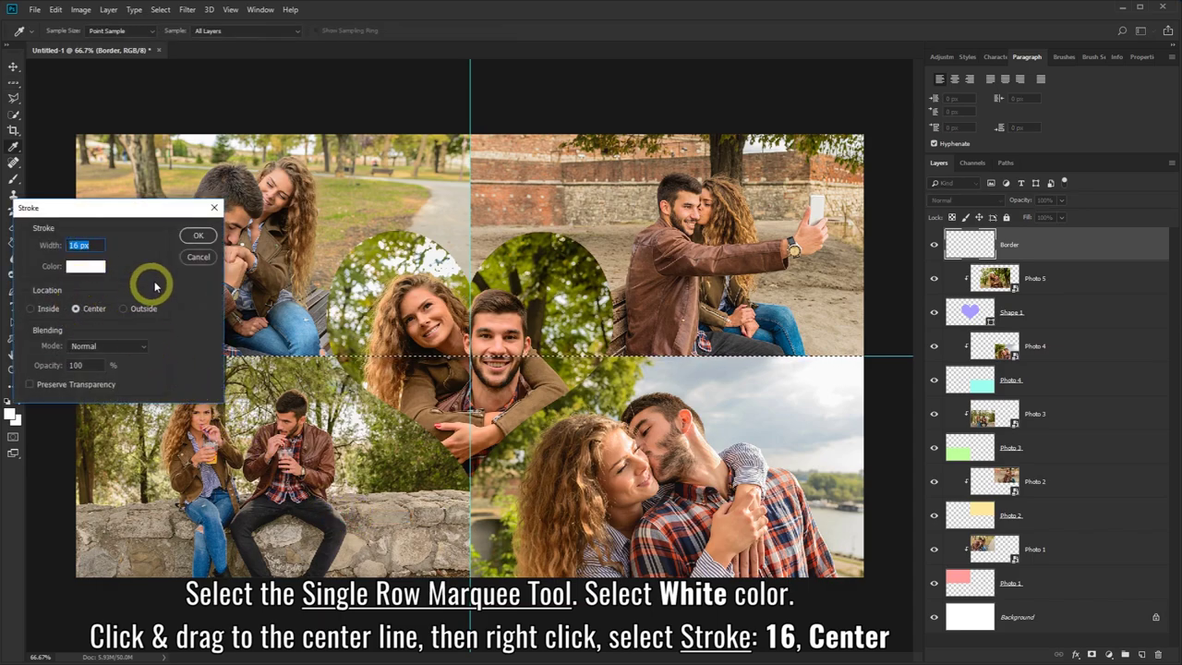
pyautogui.click(202, 236)
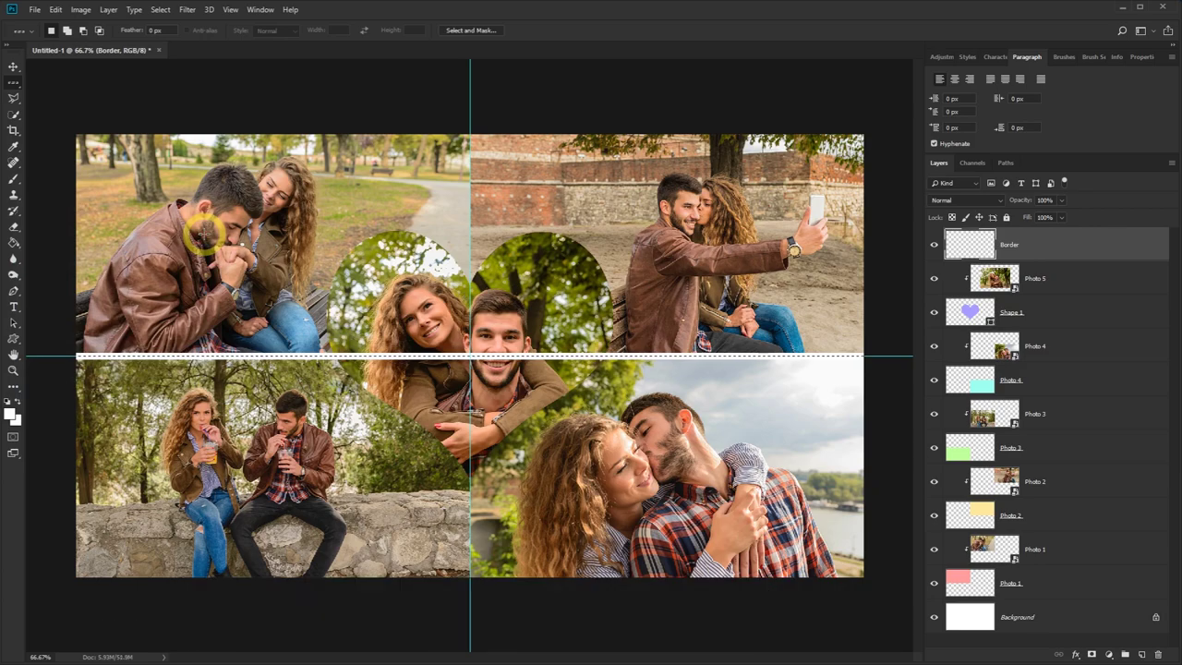
# Select a 1 px column on the vertical centre with Single Column Marquee and stroke it 16 px white
pyautogui.rightClick(14, 82)
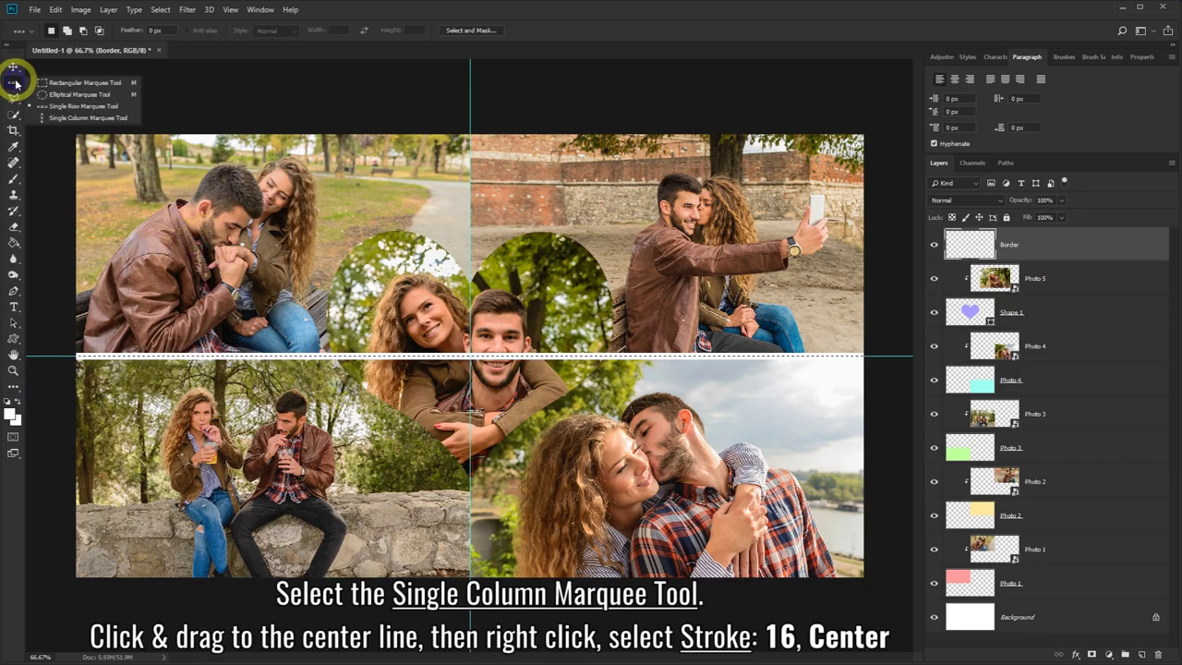
pyautogui.click(89, 118)
pyautogui.moveTo(397, 218); pyautogui.dragTo(469, 220)
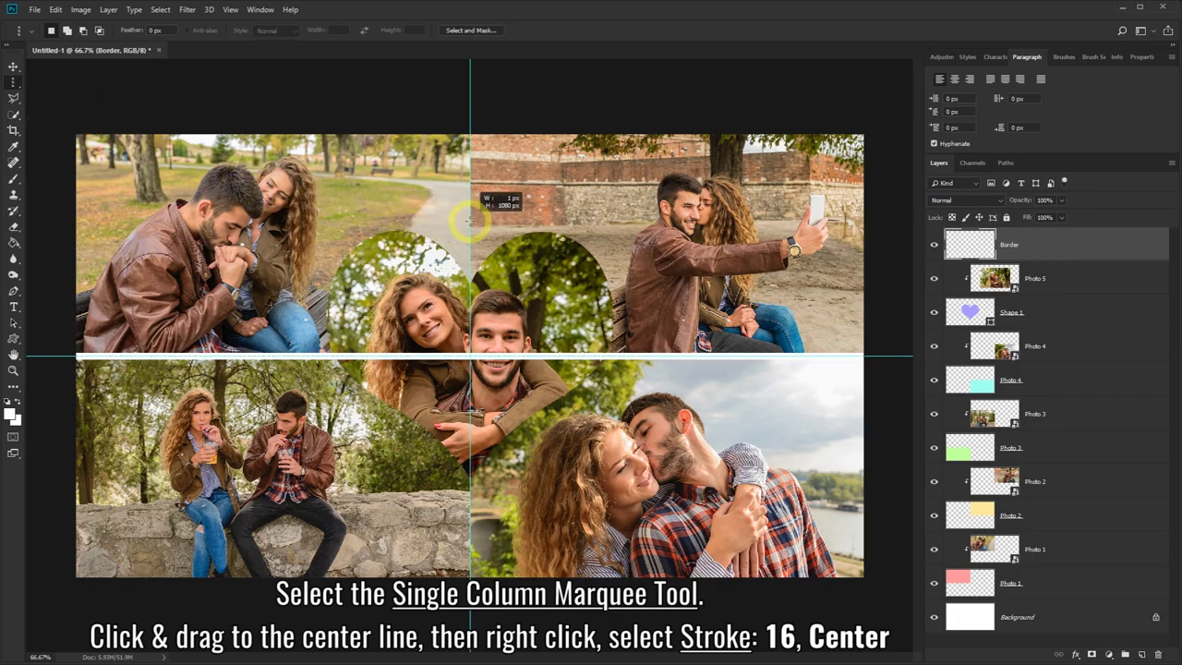
pyautogui.rightClick(471, 222)
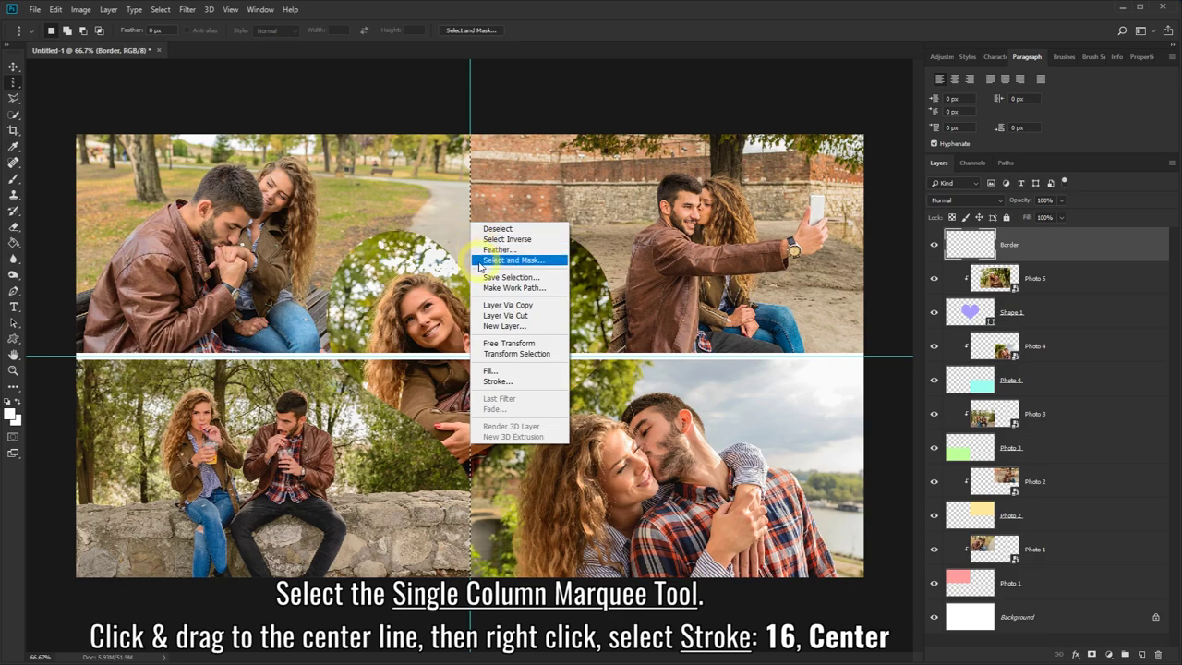
pyautogui.click(503, 382)
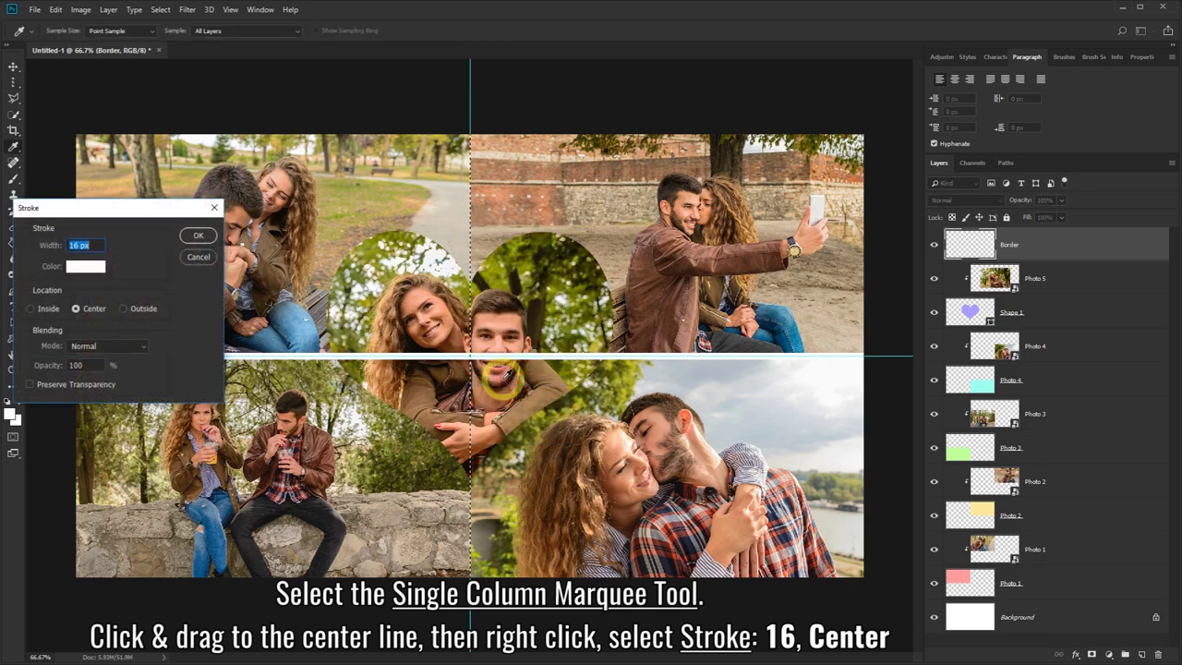
pyautogui.click(197, 237)
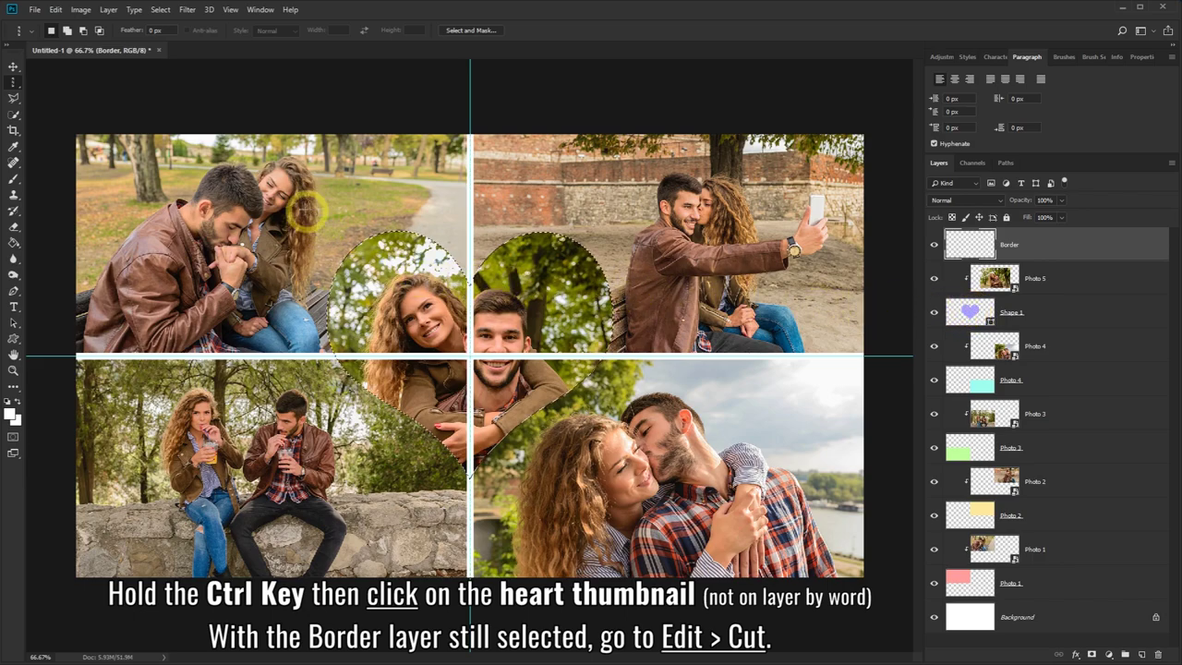
# Cut the lines out of the heart, then stroke the heart selection with a 16 px white outline
pyautogui.click(56, 10)
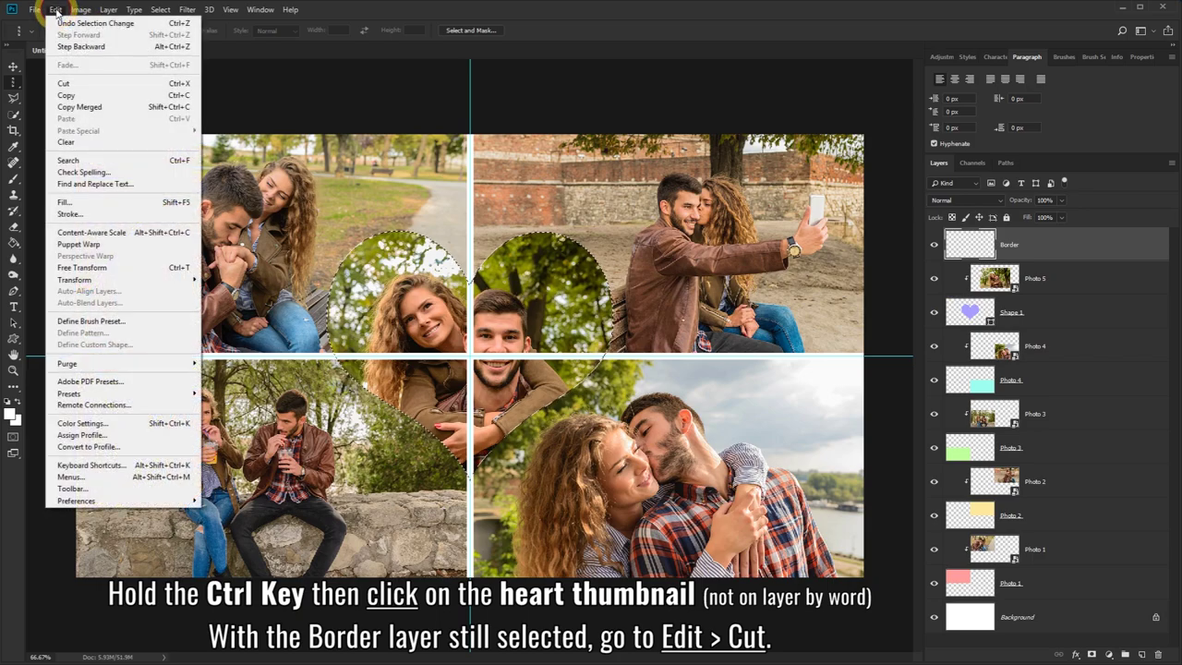
pyautogui.click(89, 86)
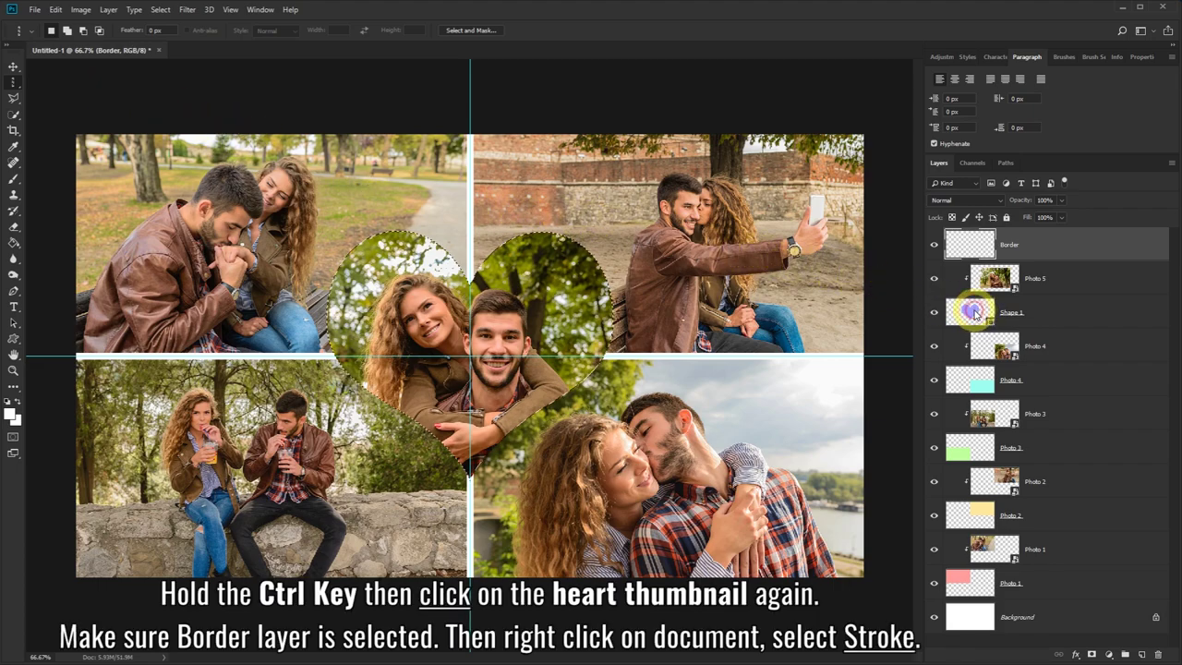
pyautogui.click(1034, 248)
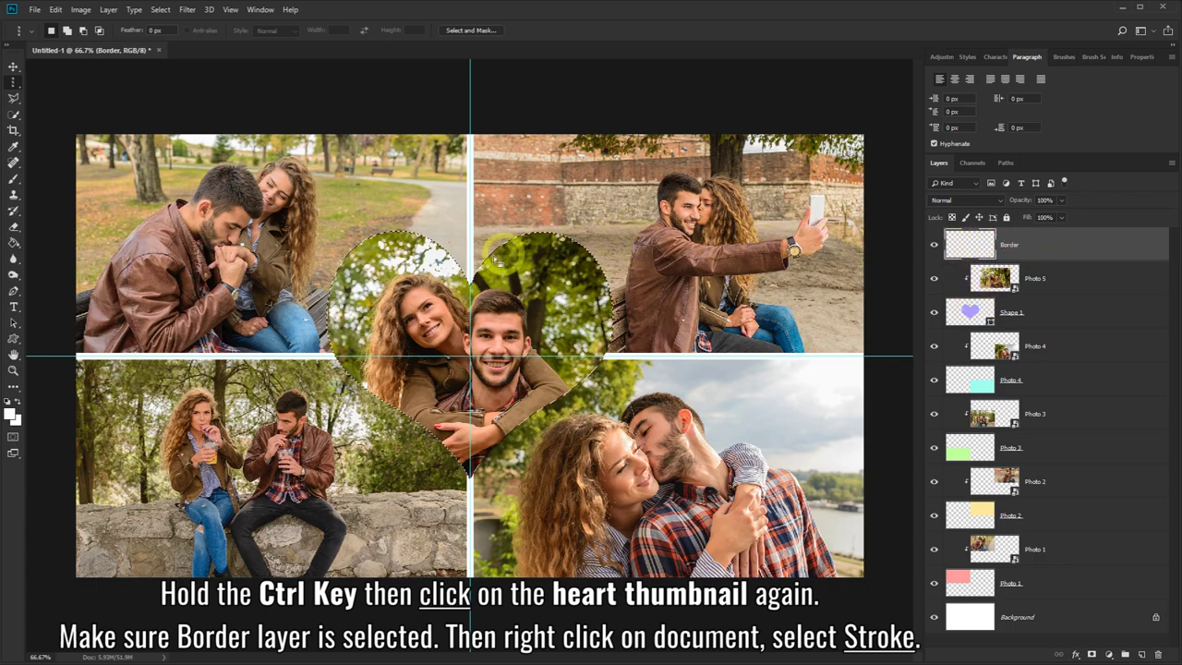
pyautogui.rightClick(421, 292)
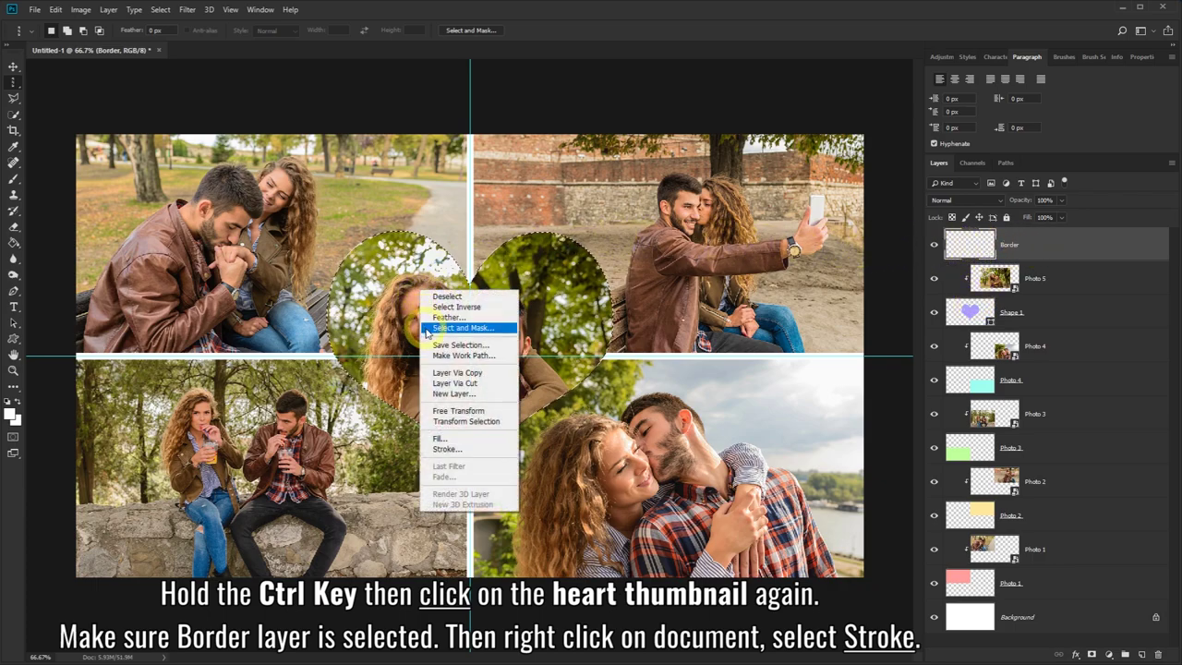
pyautogui.click(460, 450)
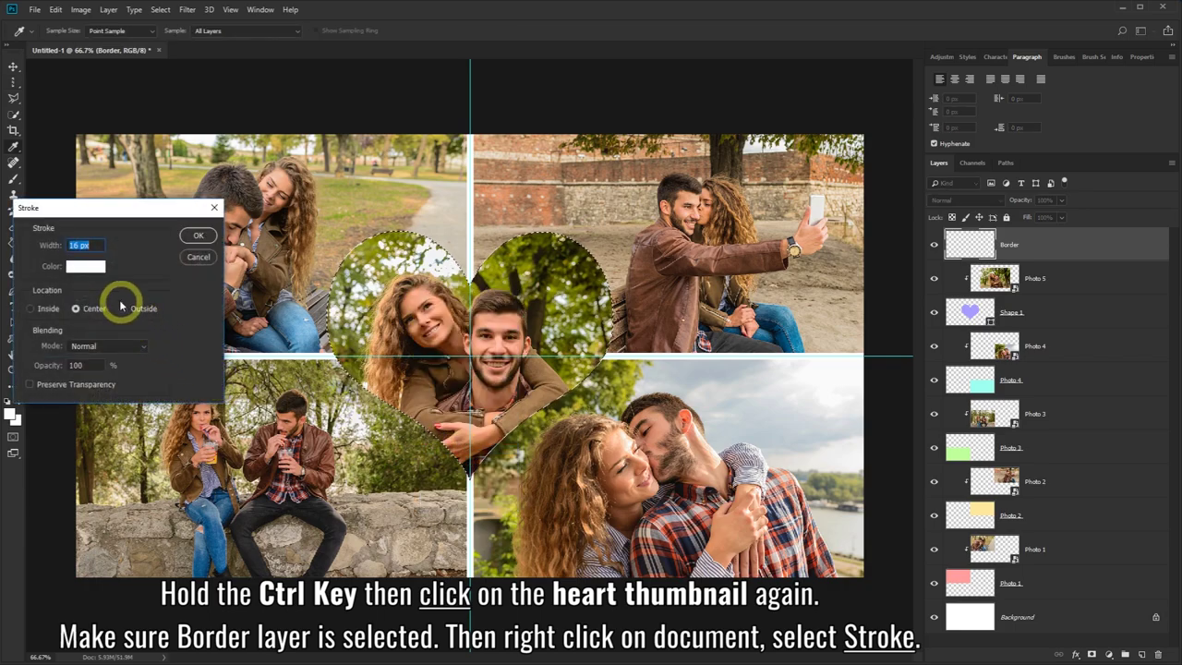
pyautogui.click(184, 240)
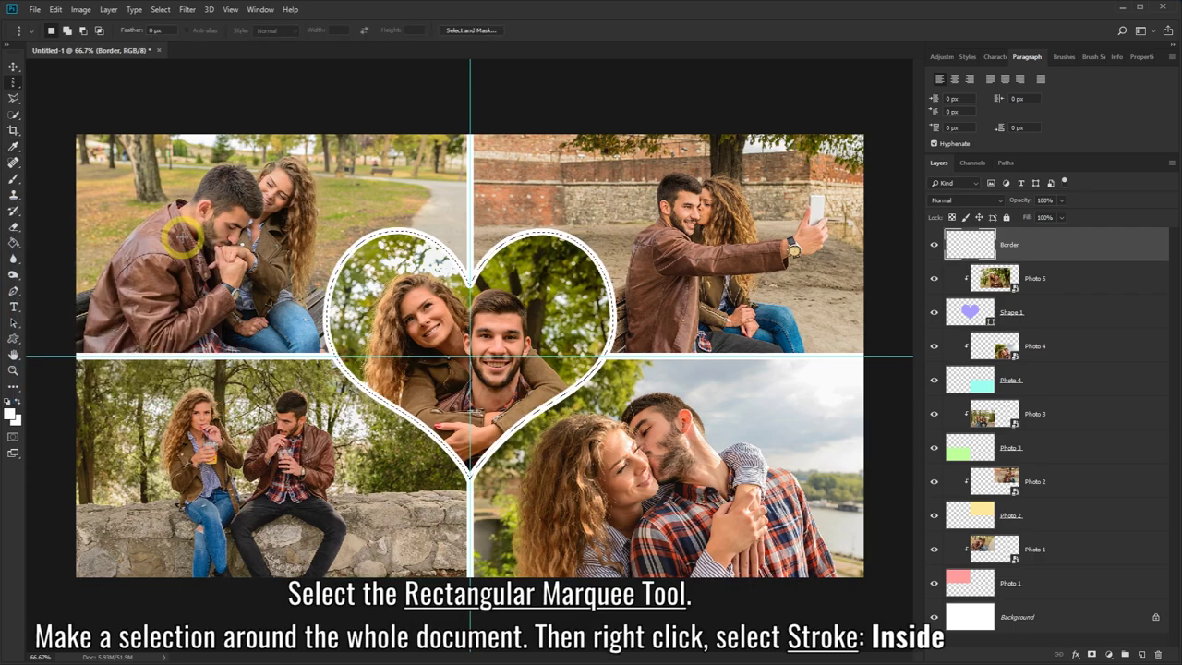
# Select the whole canvas and stroke it with a white border set to Inside
pyautogui.rightClick(13, 88)
pyautogui.click(40, 84)
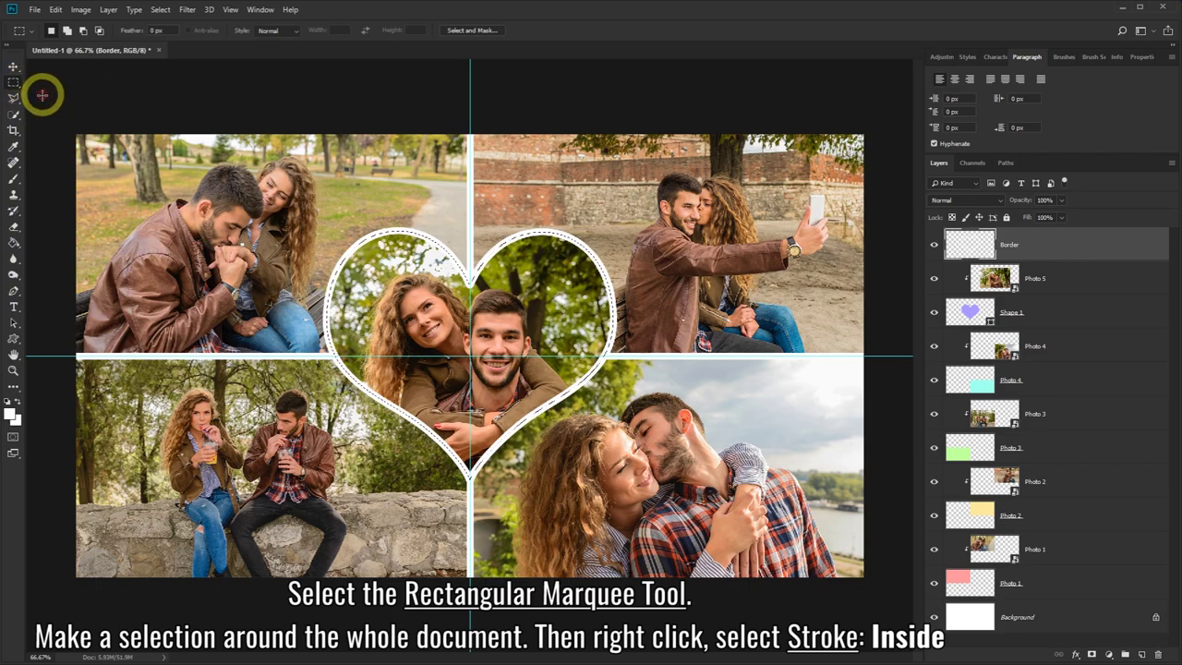
pyautogui.moveTo(73, 130)
pyautogui.mouseDown()
pyautogui.moveTo(205, 235)
pyautogui.moveTo(871, 581)
pyautogui.mouseUp()
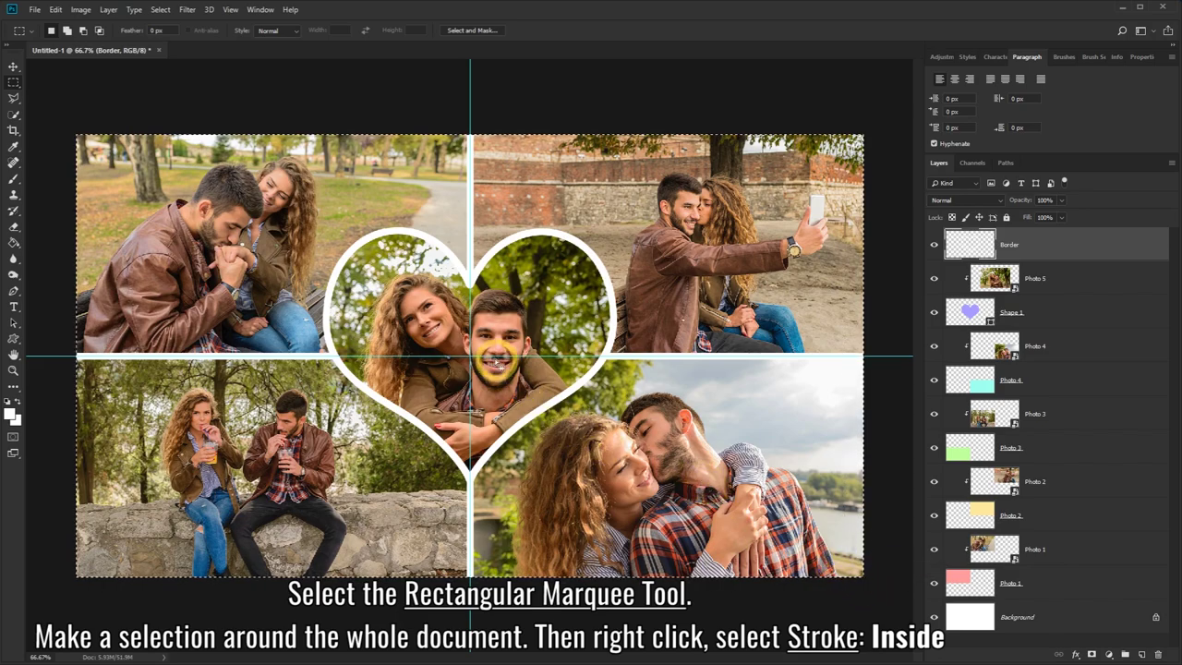
pyautogui.rightClick(440, 331)
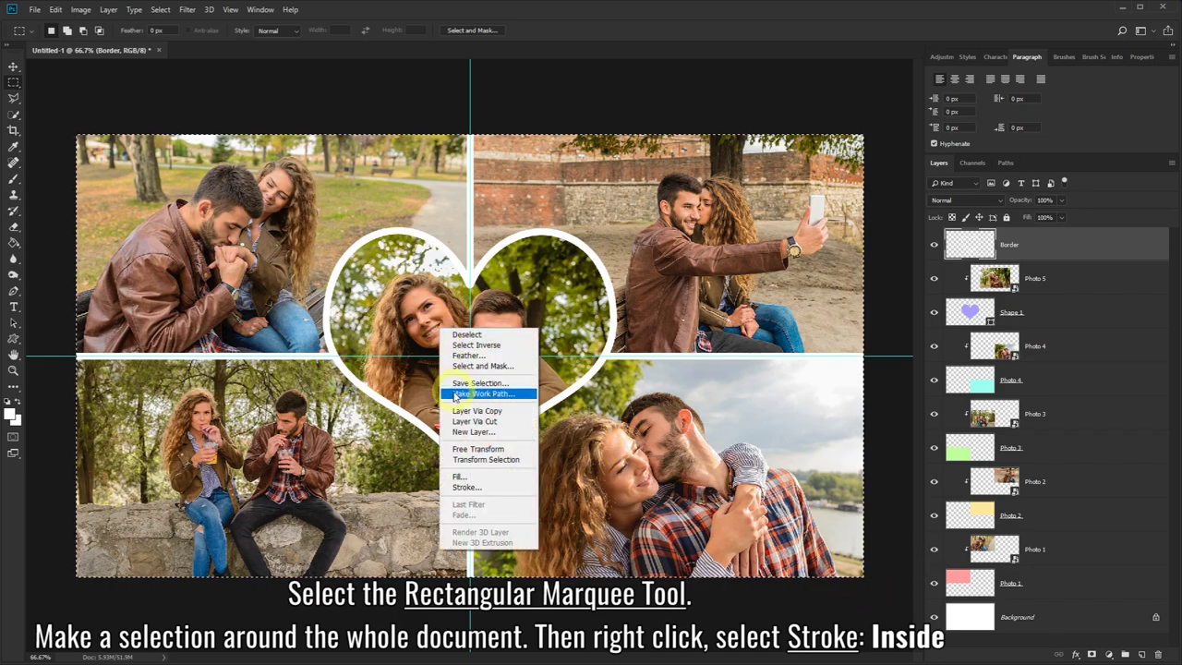
pyautogui.click(464, 487)
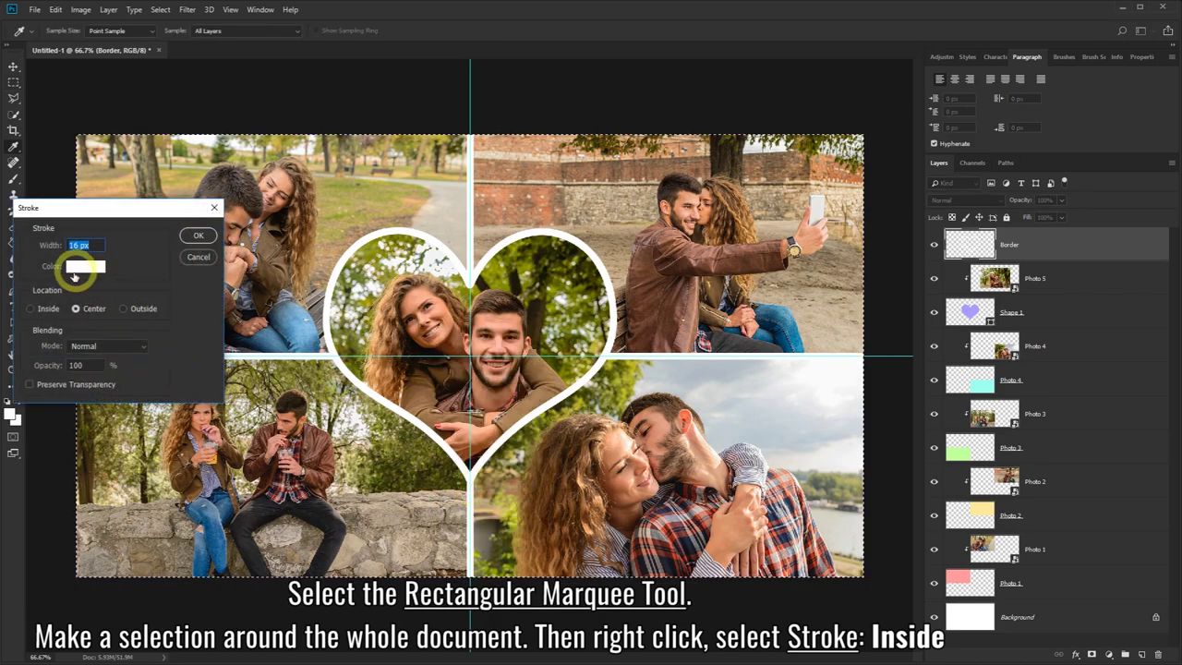
pyautogui.click(30, 310)
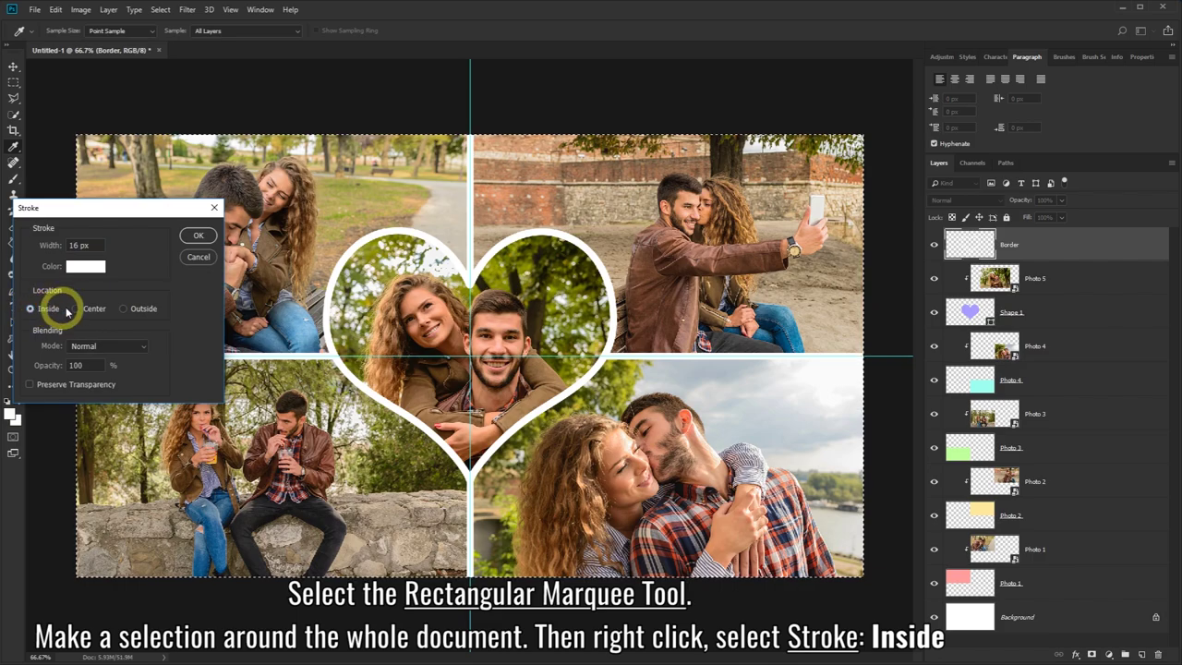
pyautogui.click(192, 239)
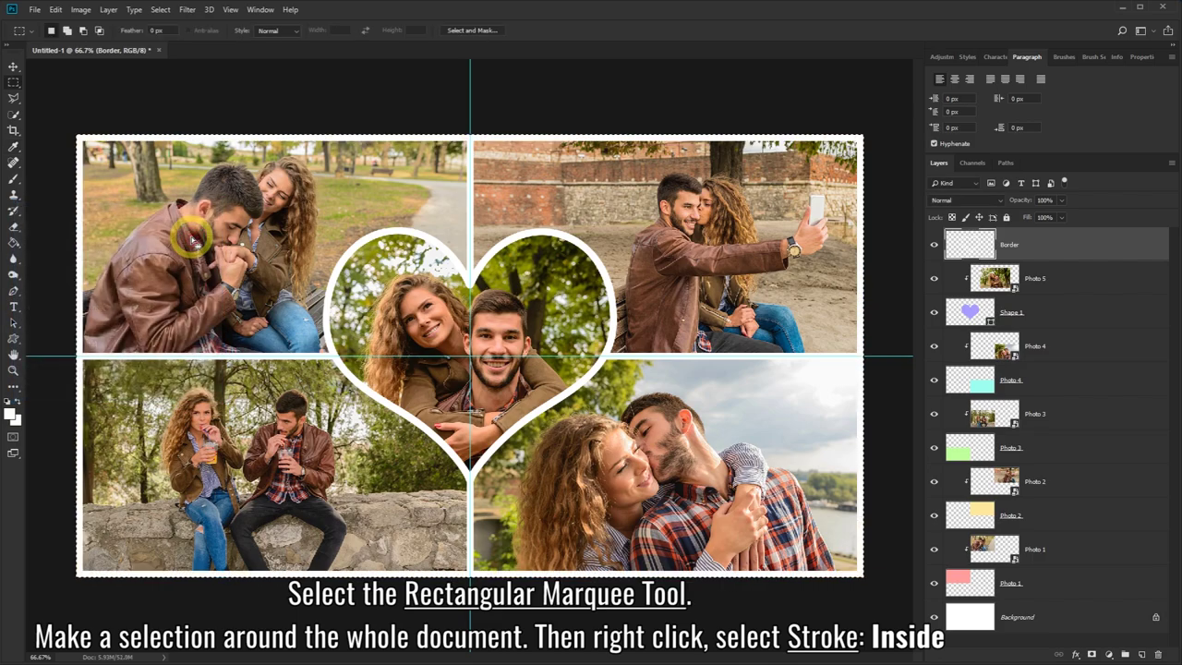
# Deselect the canvas and clear all guides
pyautogui.click(638, 220)
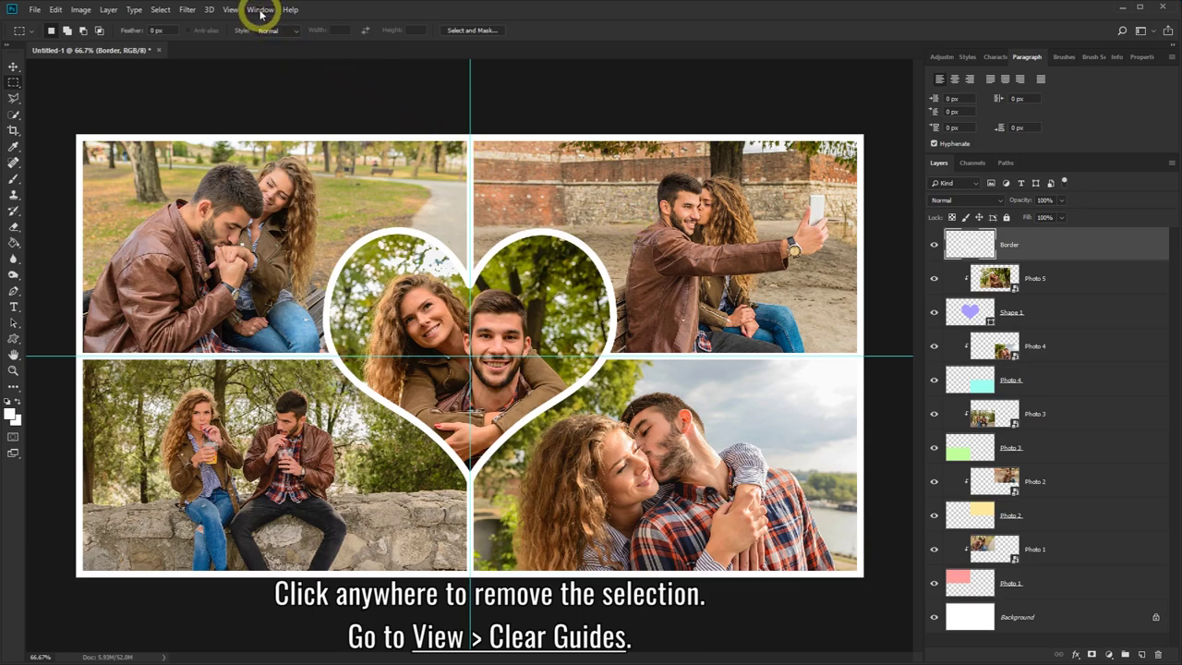
pyautogui.click(231, 10)
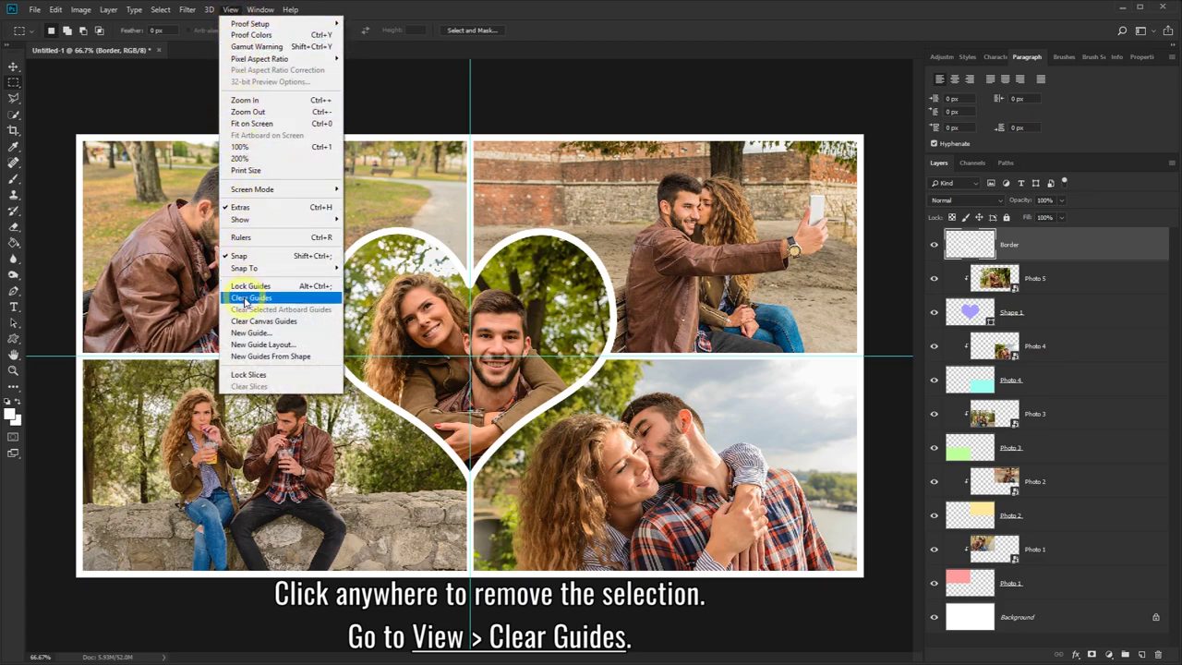
pyautogui.click(283, 300)
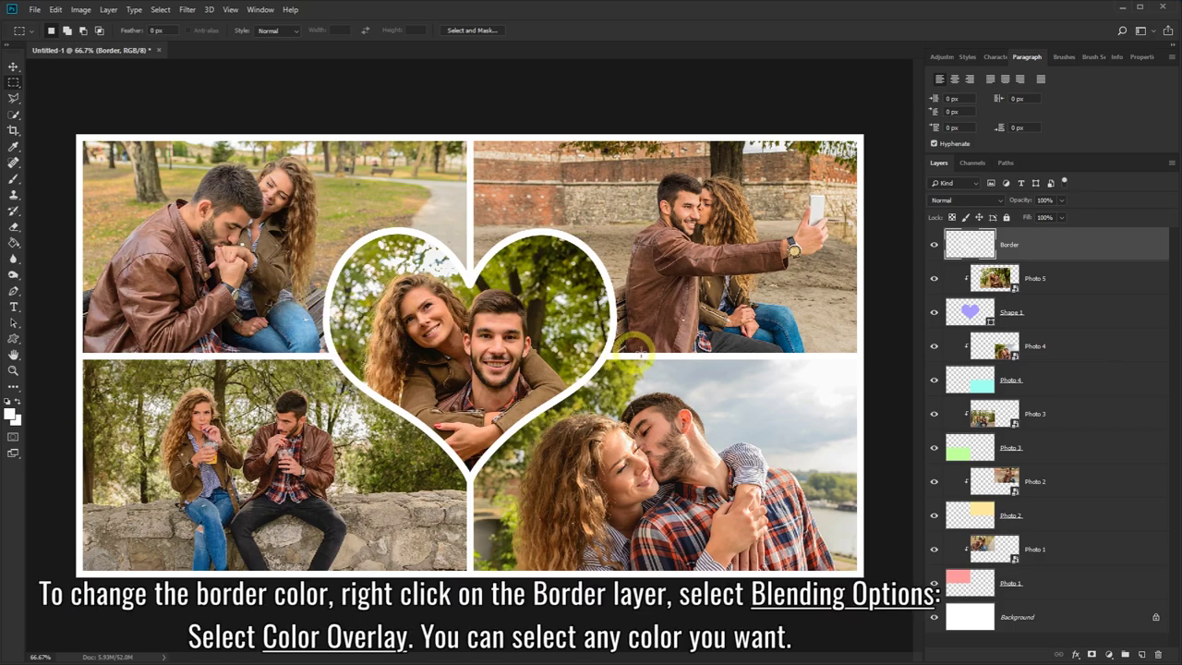
pyautogui.rightClick(1037, 242)
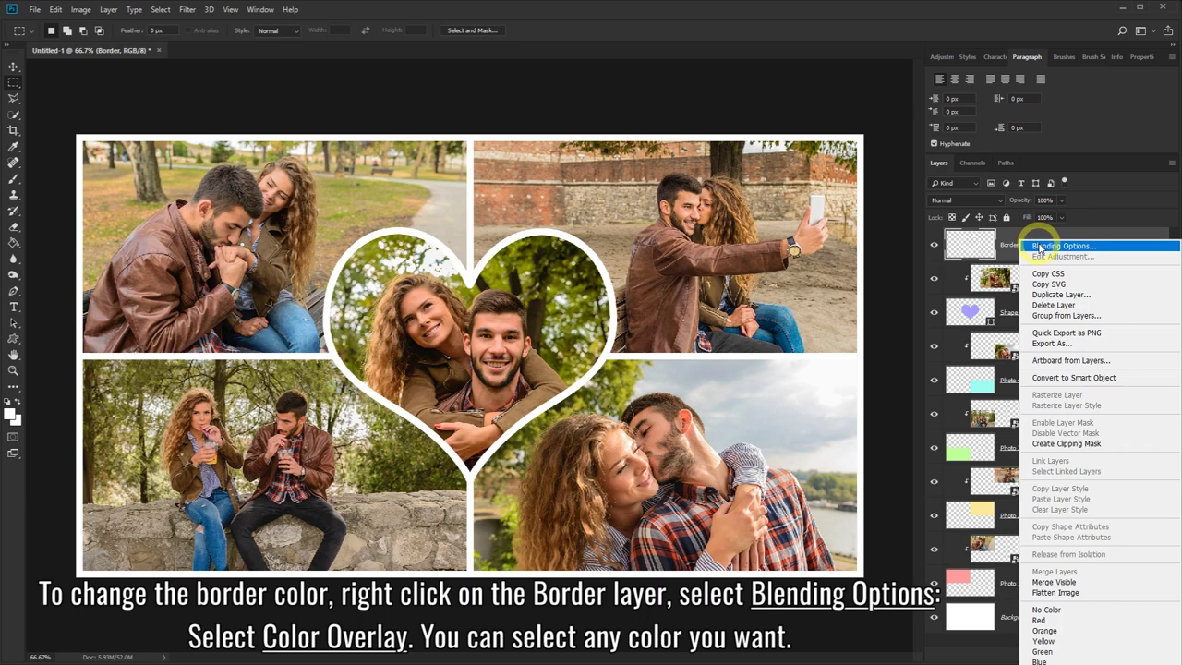
pyautogui.click(1040, 246)
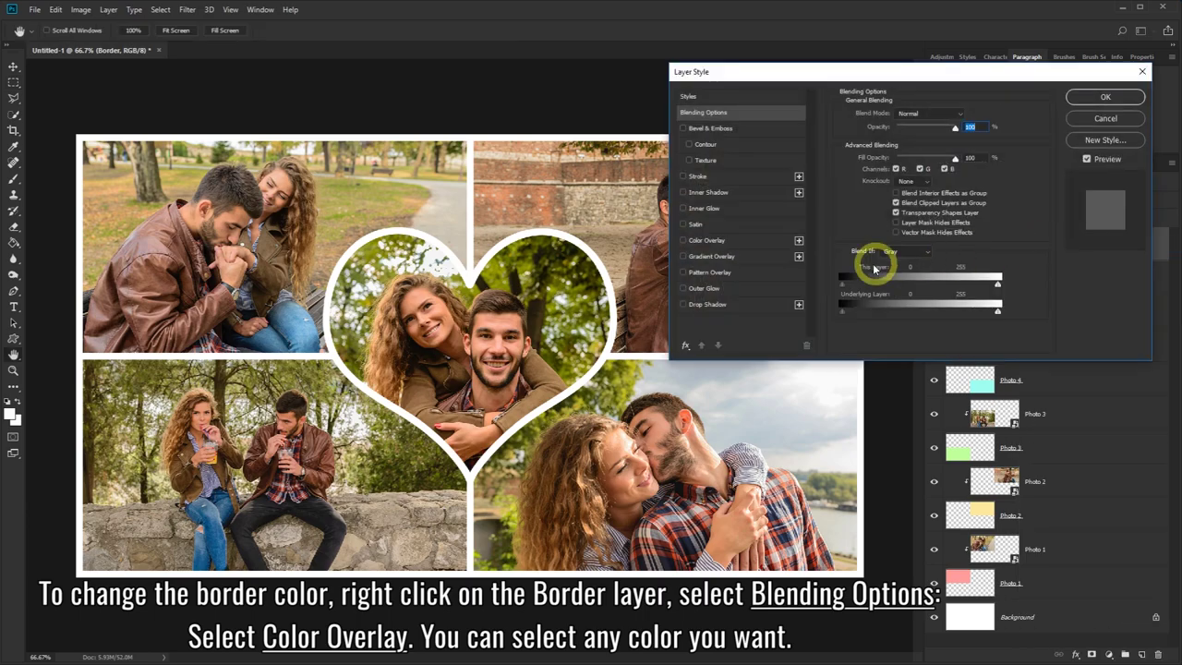
pyautogui.click(703, 242)
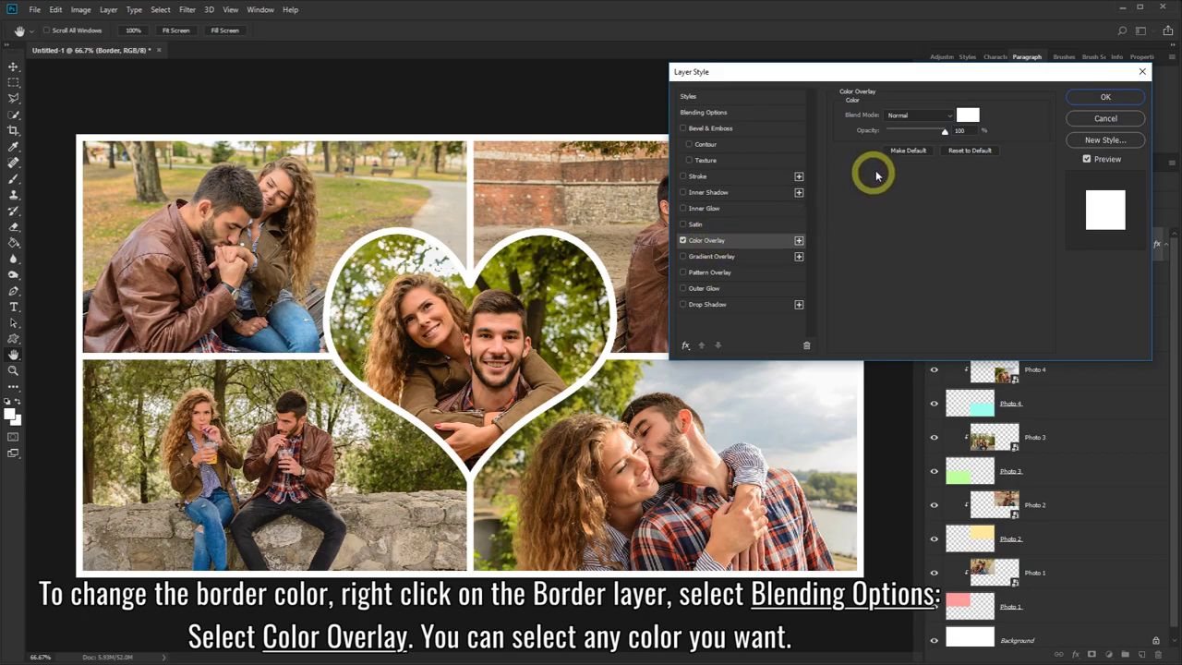
pyautogui.click(963, 115)
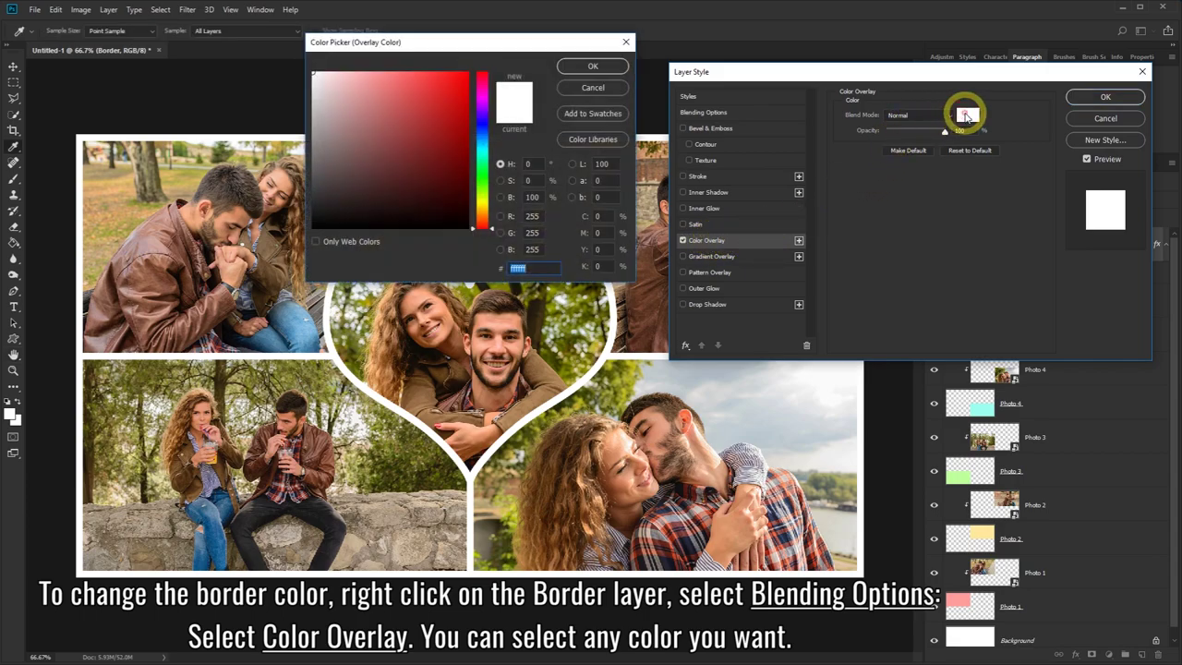
pyautogui.click(375, 90)
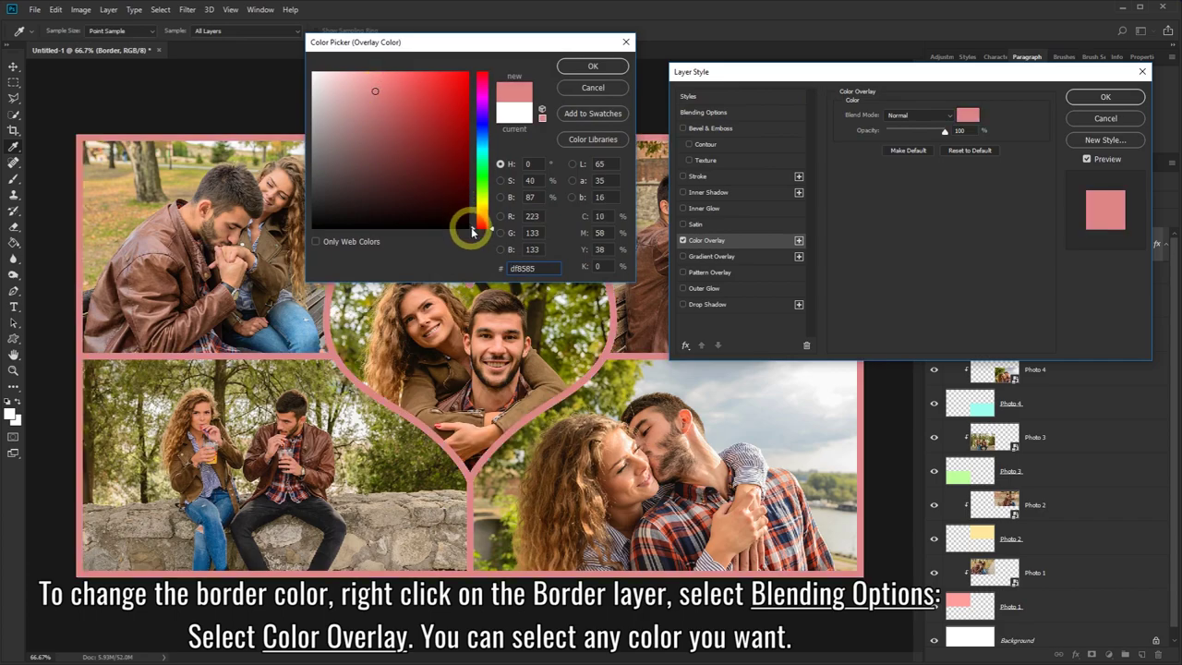
pyautogui.moveTo(478, 225); pyautogui.dragTo(475, 140)
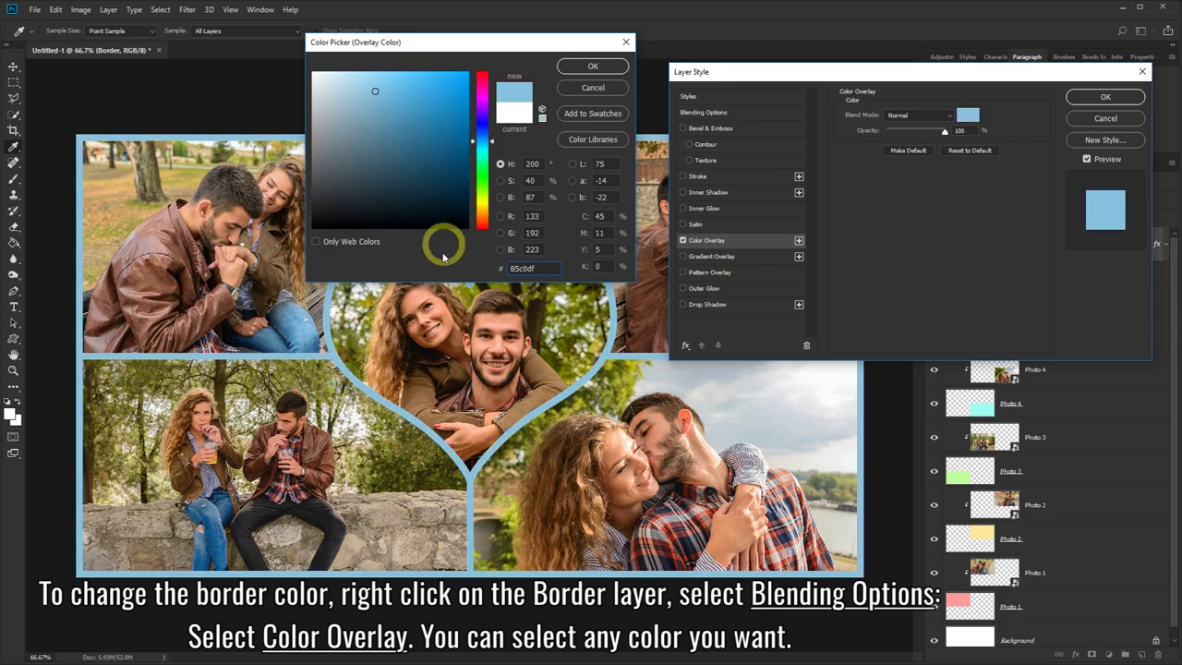
pyautogui.click(313, 437)
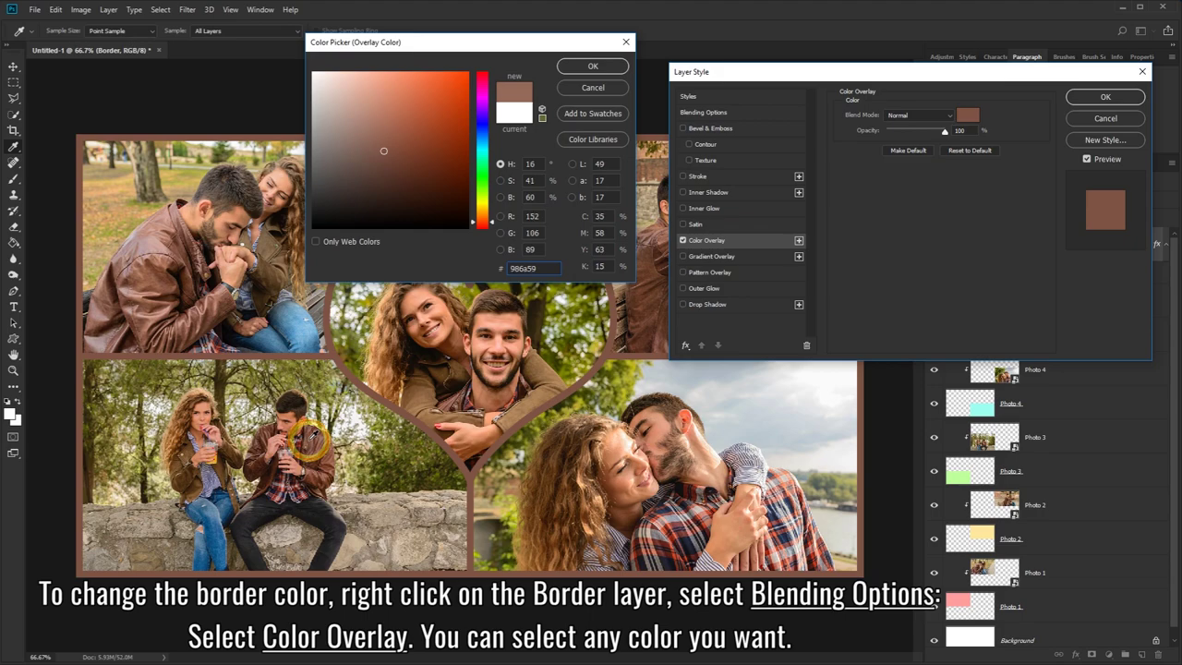
pyautogui.click(593, 70)
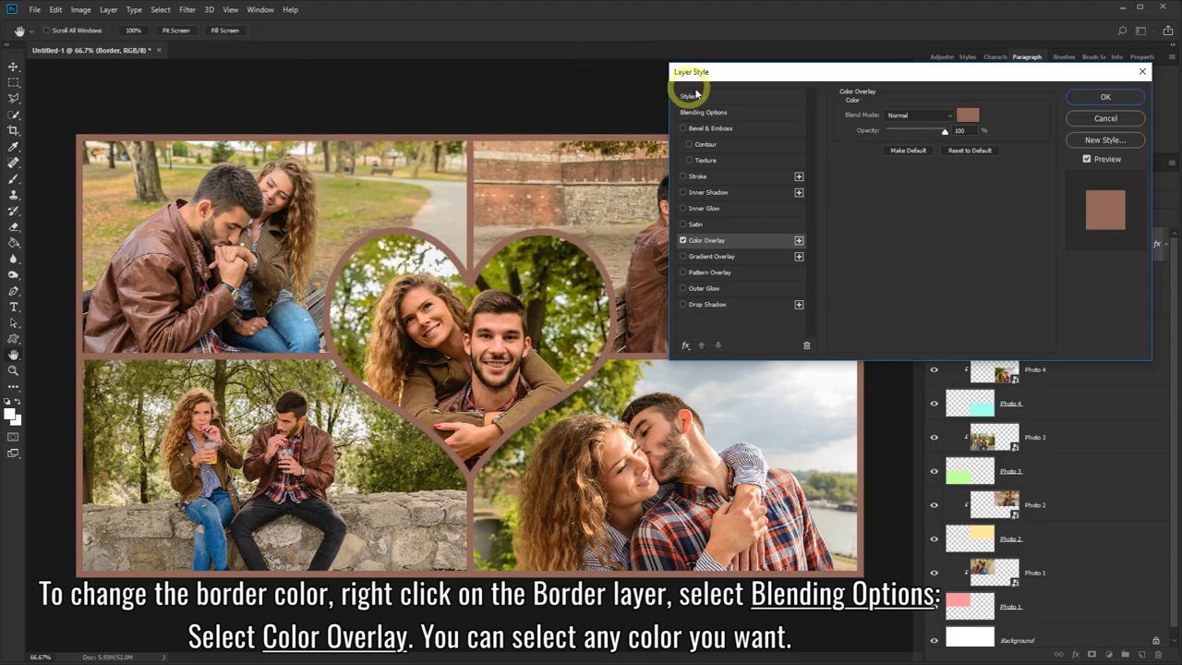
pyautogui.click(1090, 105)
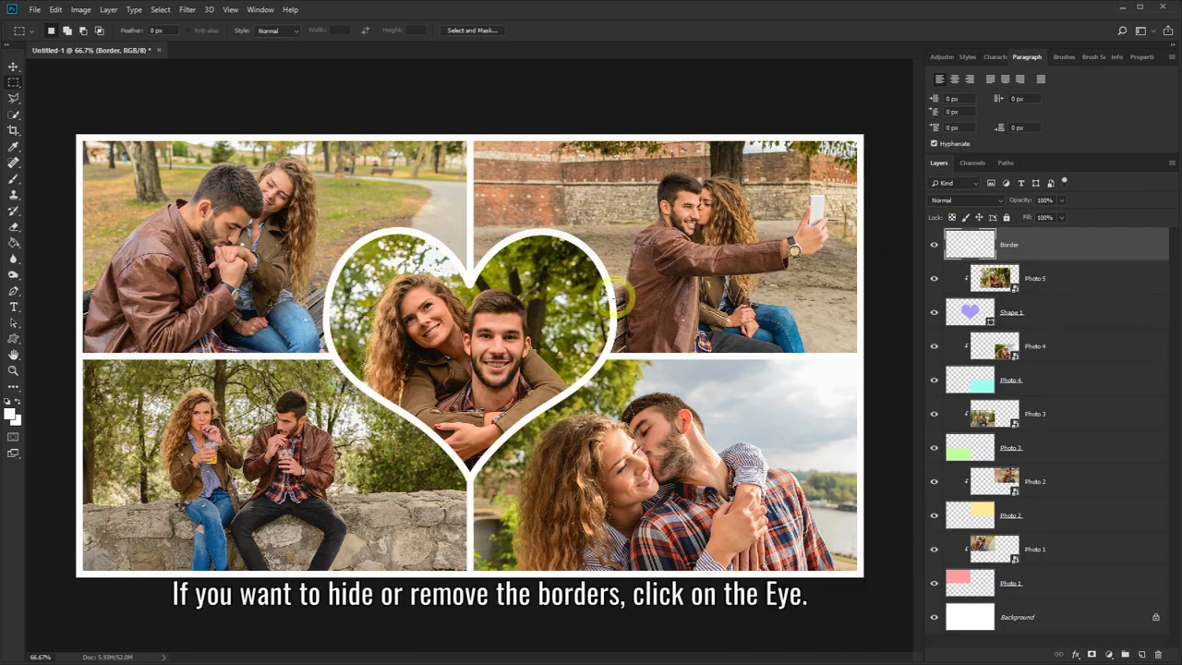
pyautogui.click(932, 248)
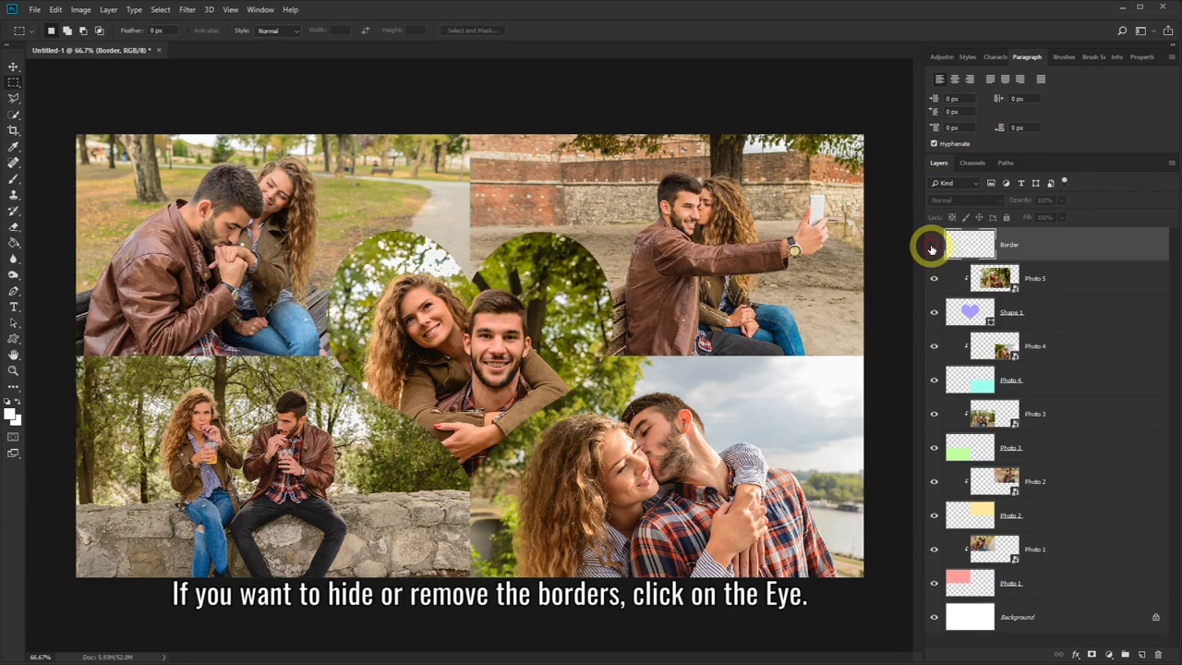
pyautogui.click(932, 247)
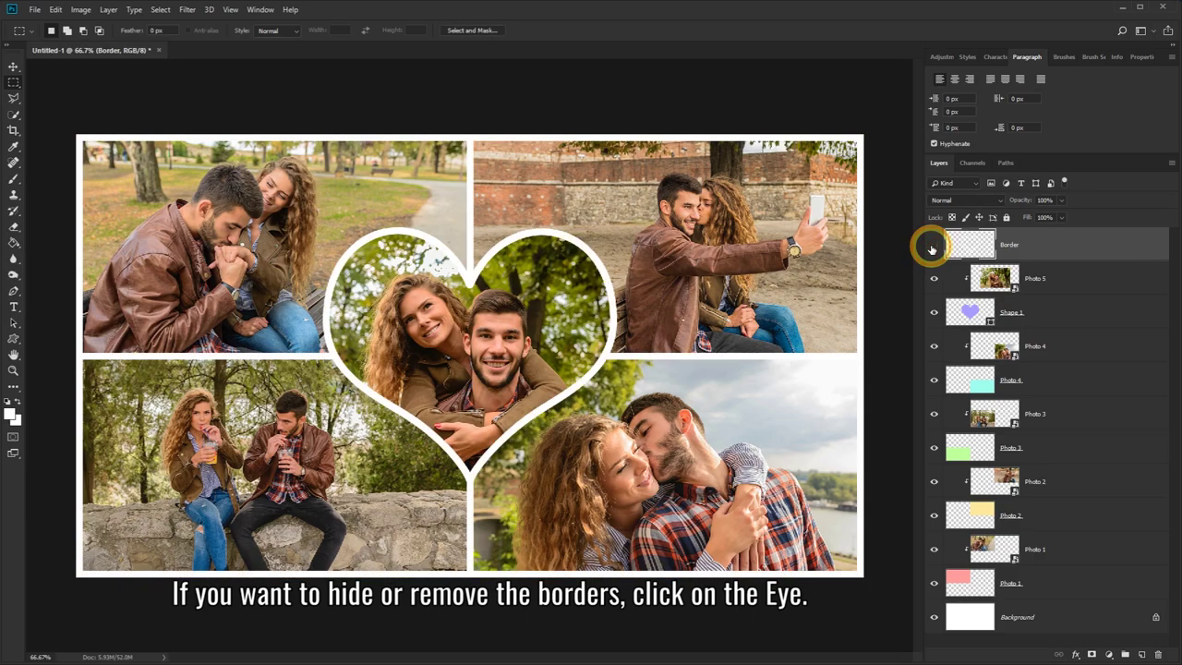
pyautogui.click(931, 249)
pyautogui.click(932, 247)
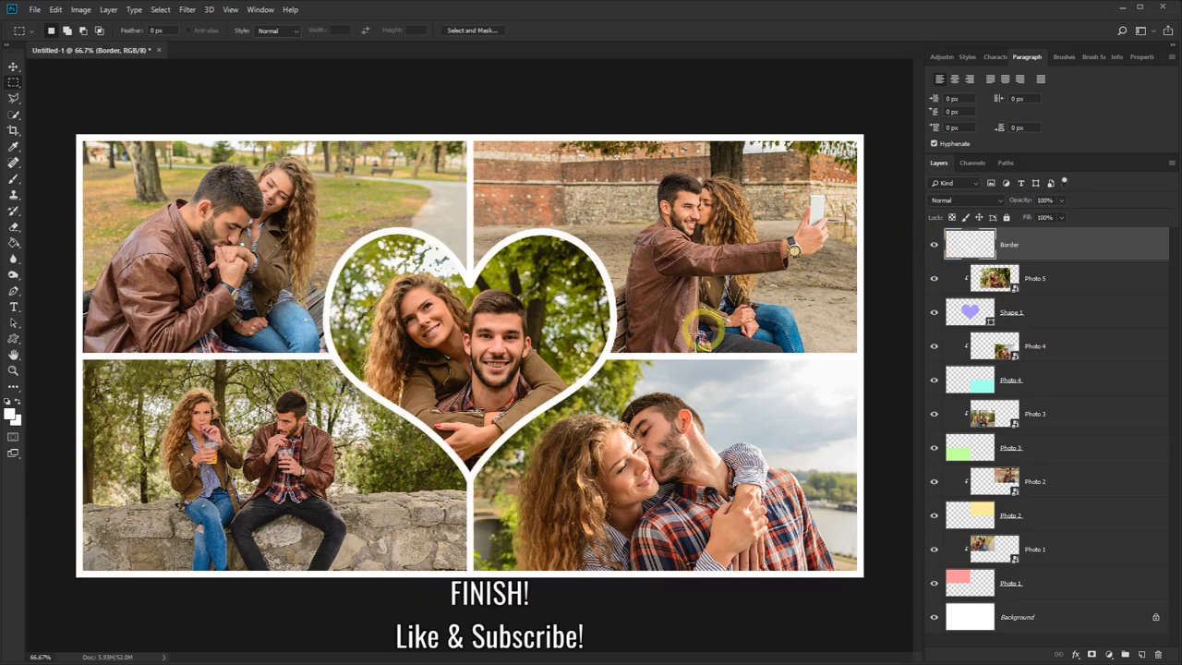